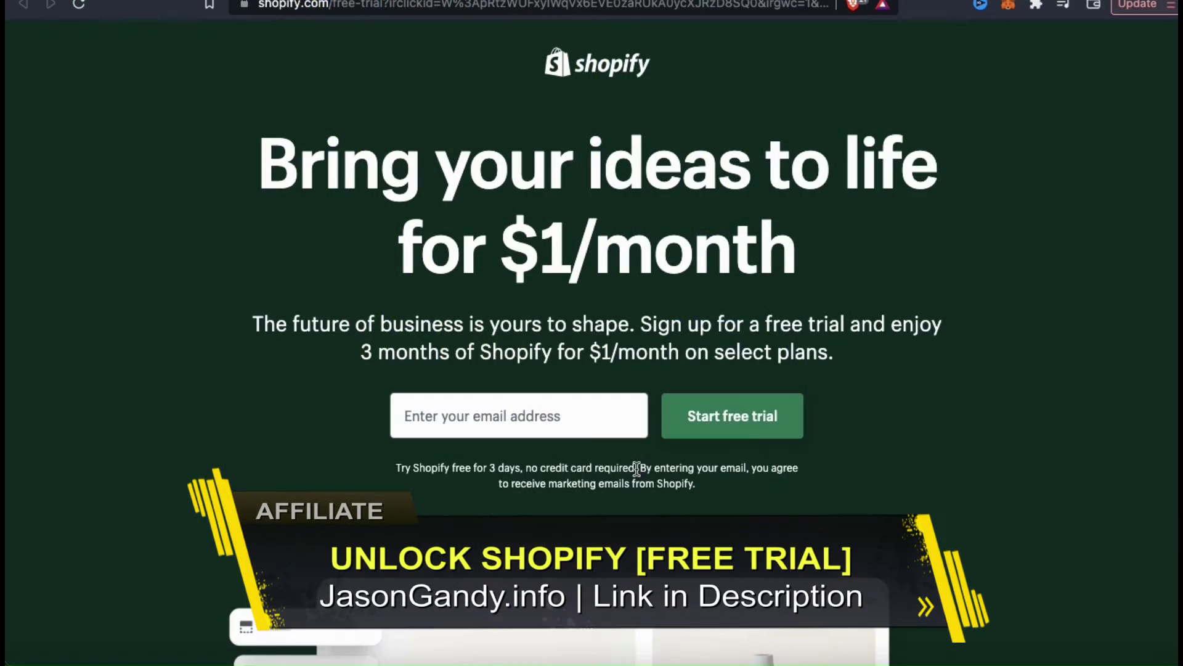
pyautogui.moveTo(637, 467); pyautogui.dragTo(520, 476)
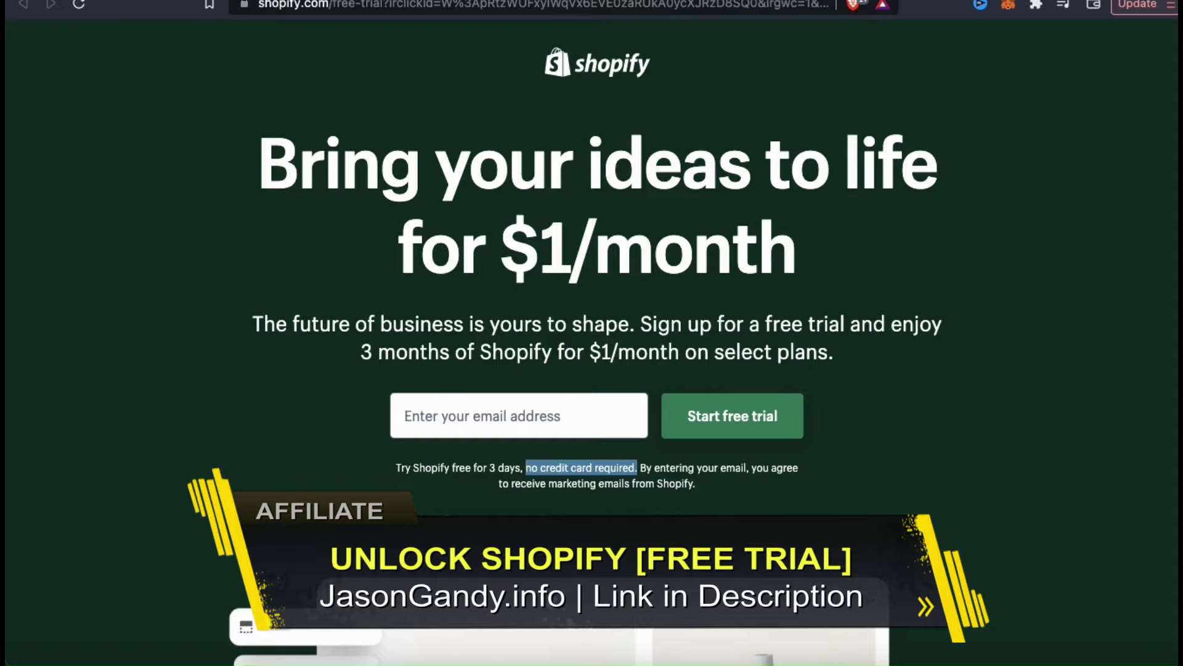
pyautogui.click(512, 527)
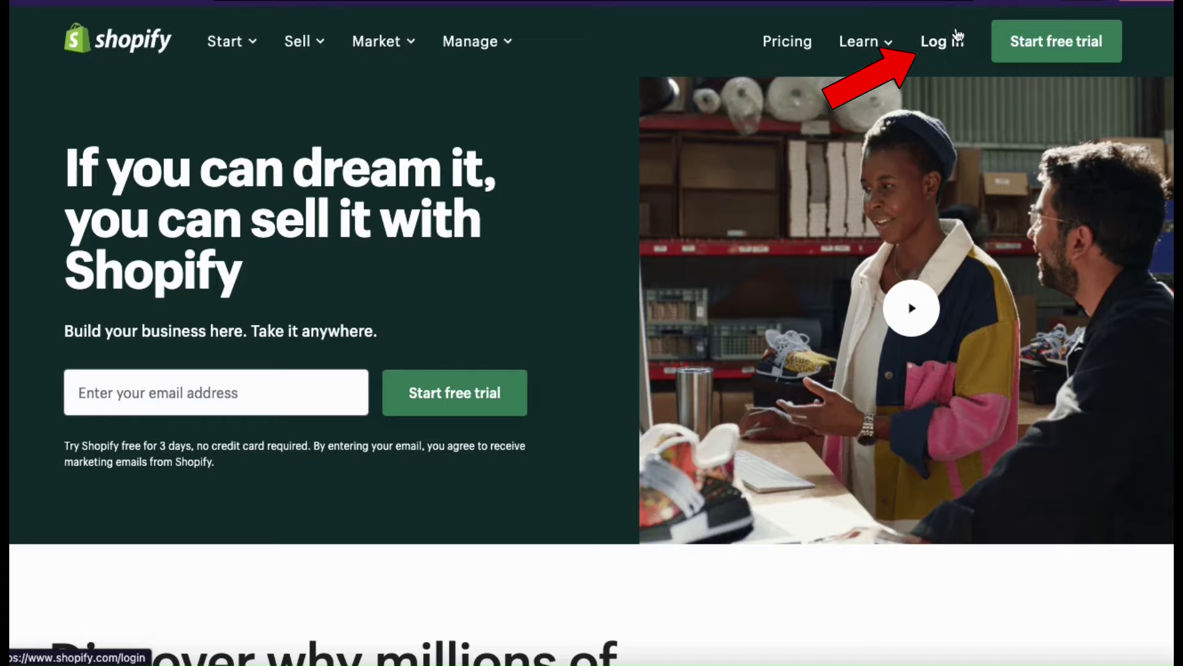
# Log in to the Shopify store and start adding a new page to the online store
pyautogui.click(945, 49)
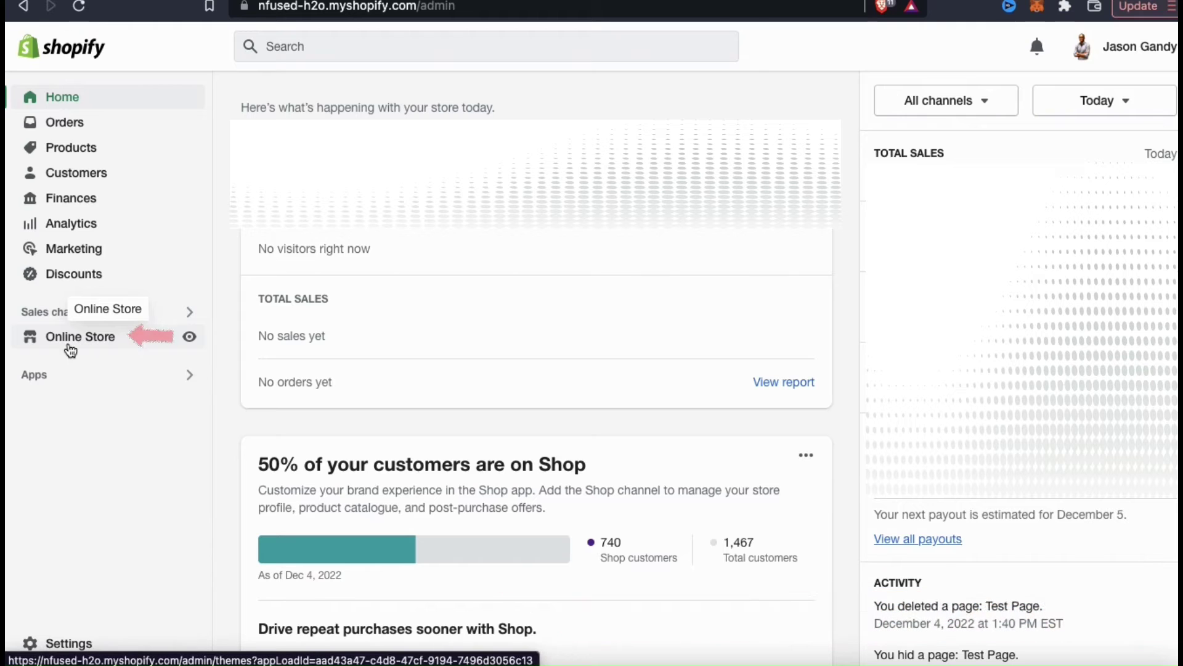
pyautogui.click(91, 349)
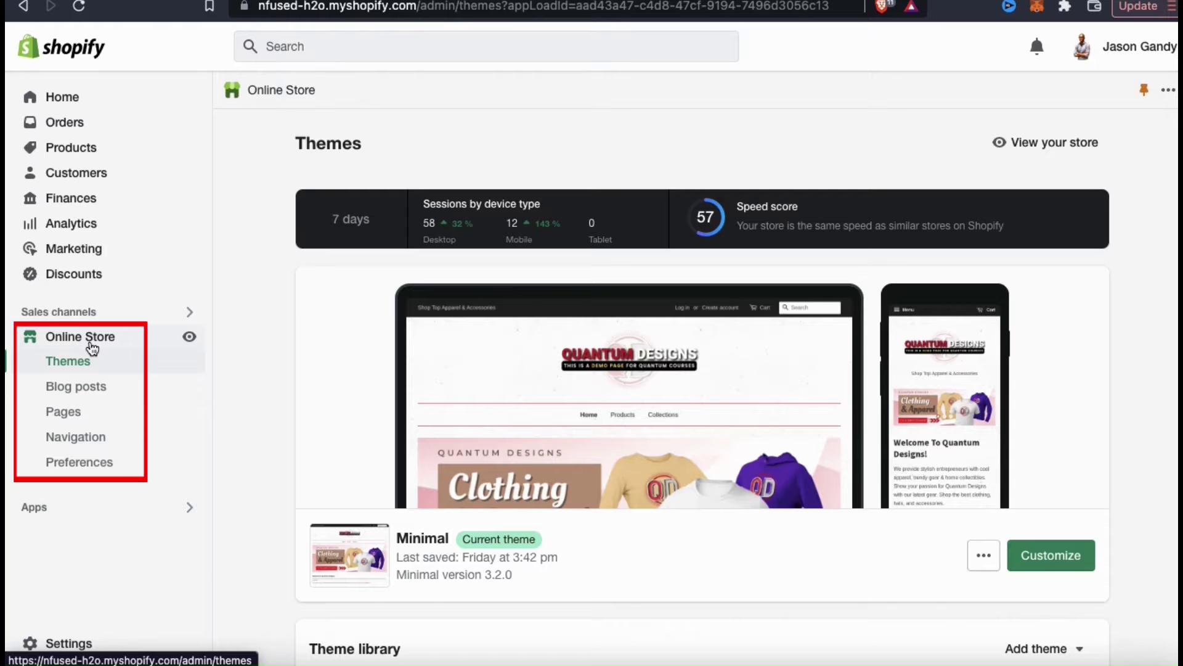
pyautogui.click(75, 425)
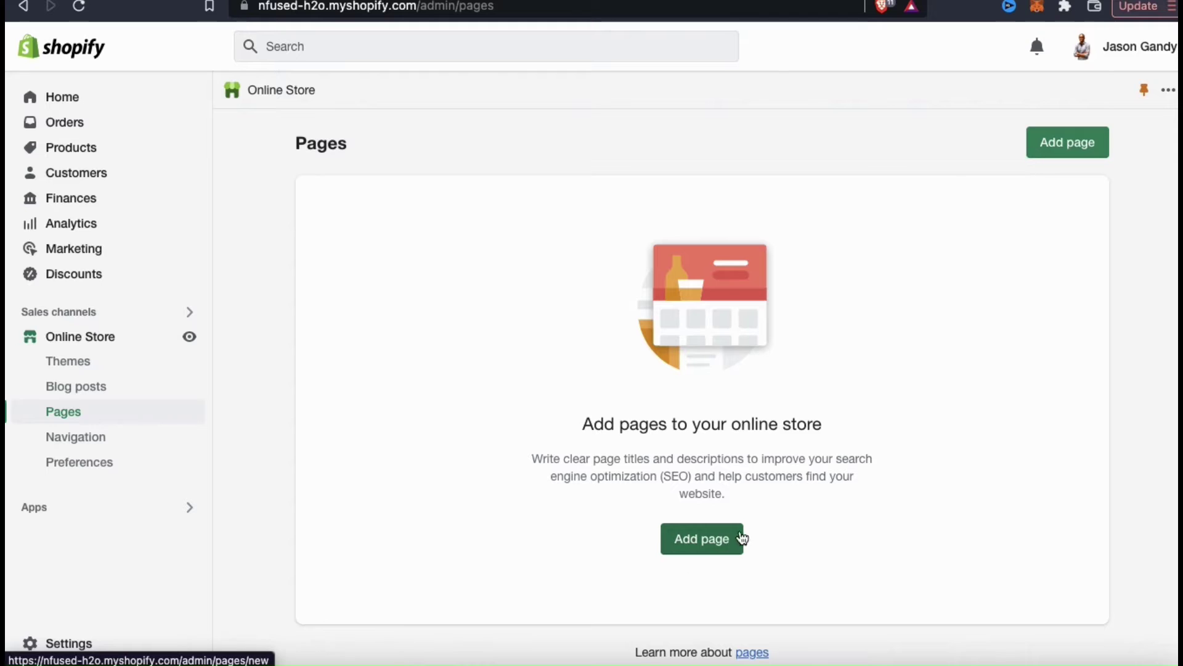
pyautogui.click(702, 545)
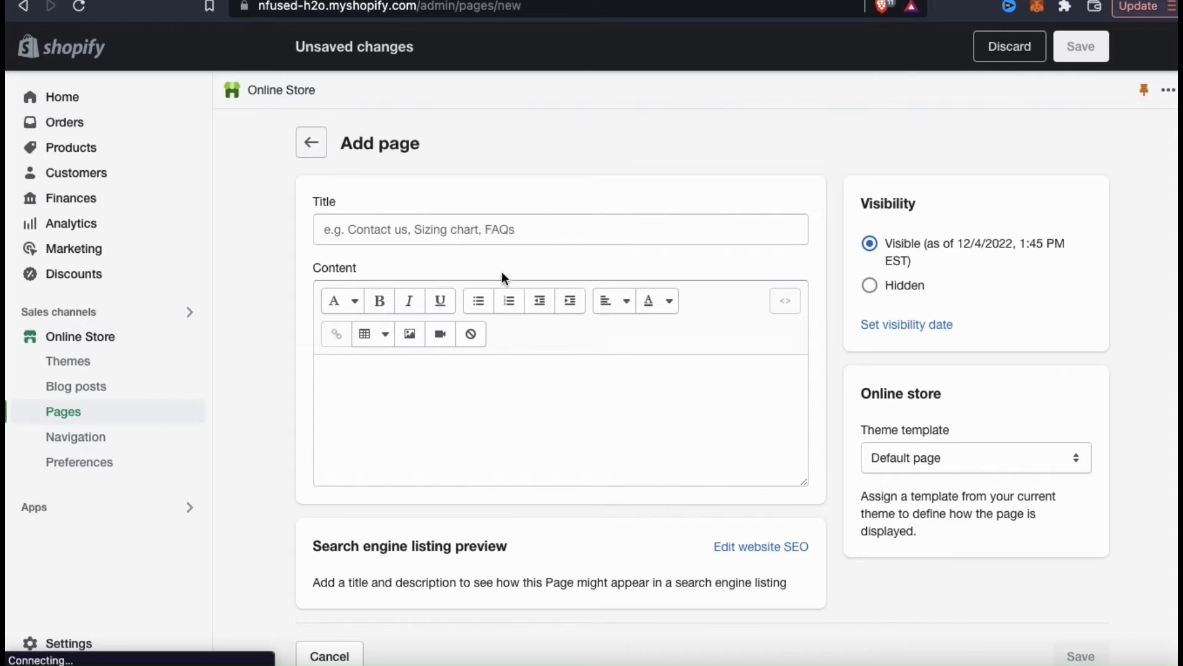
# Title the new page "About Quantum Designs"
pyautogui.click(465, 228)
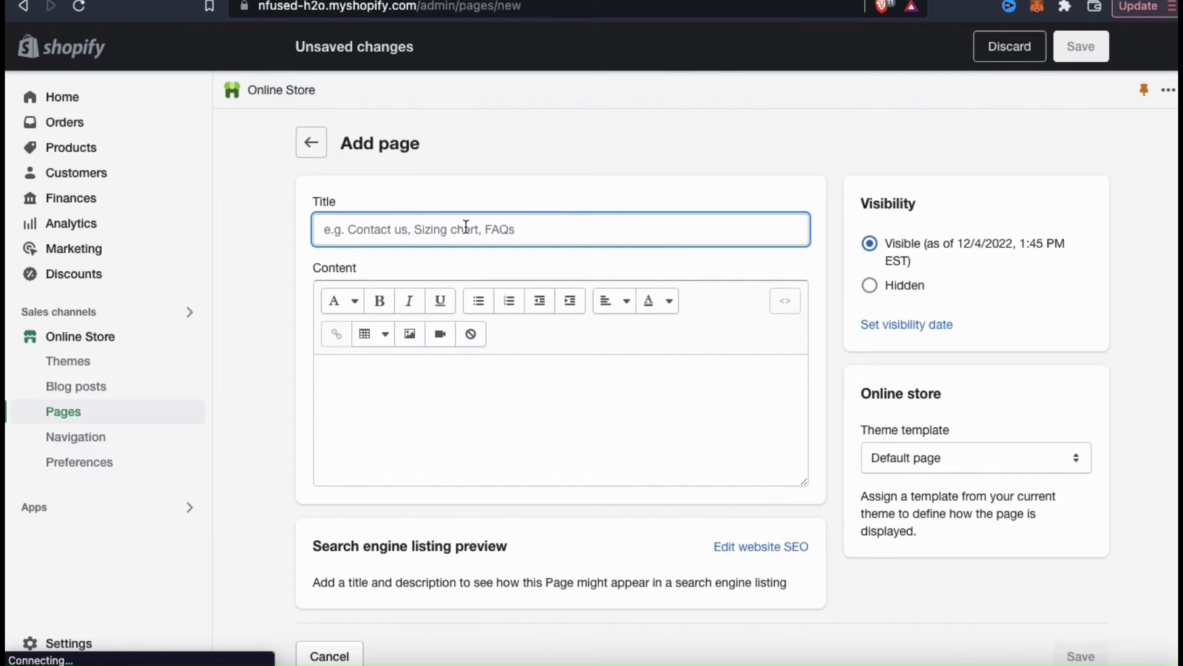
pyautogui.write('About Quant')
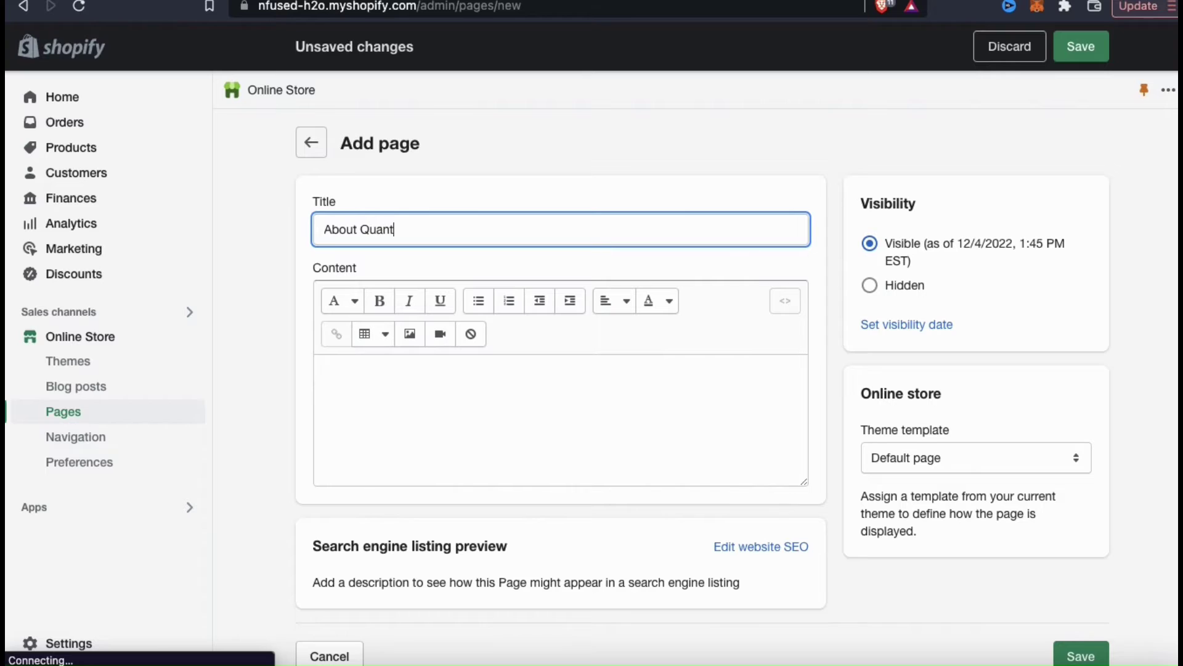
pyautogui.write('um Designs')
pyautogui.click(611, 261)
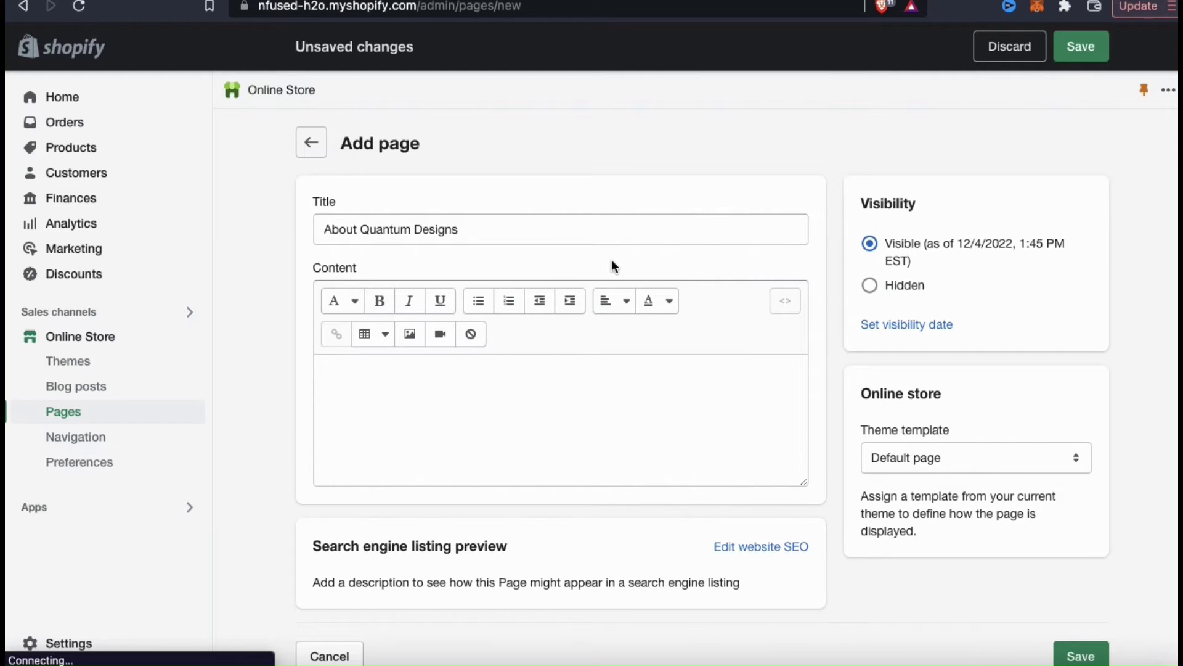
# Write the tagline "Where Entrepreneurs With Style Shop." in quotation marks in the page content and italicize it
pyautogui.click(605, 374)
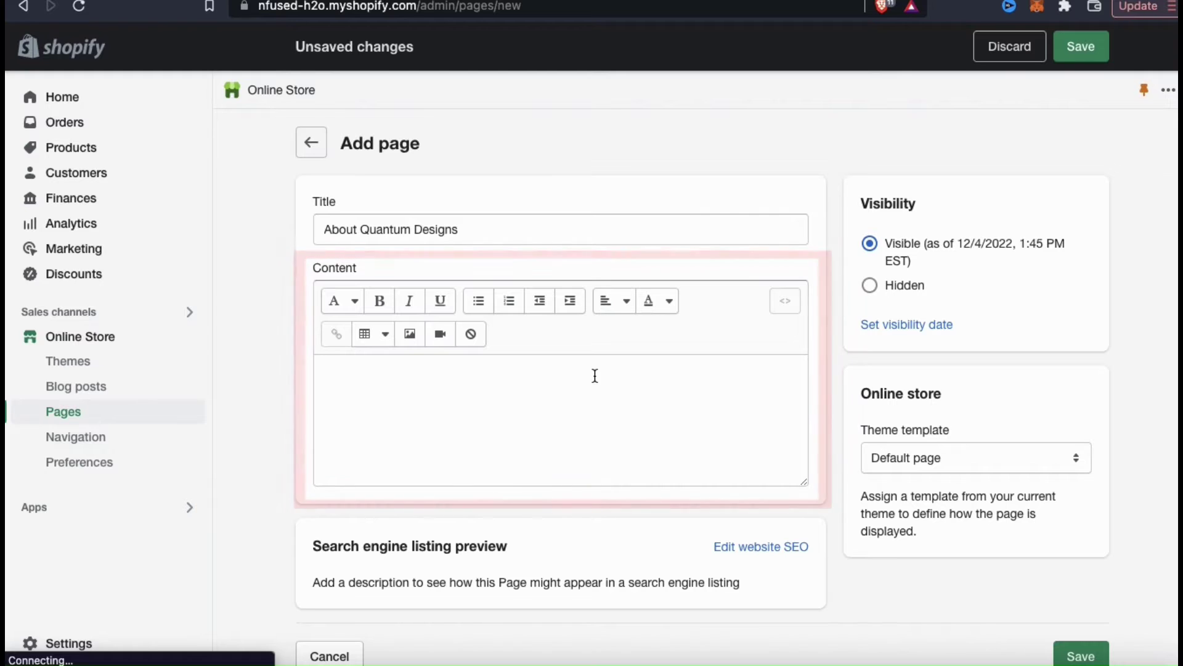
pyautogui.write('"Where ')
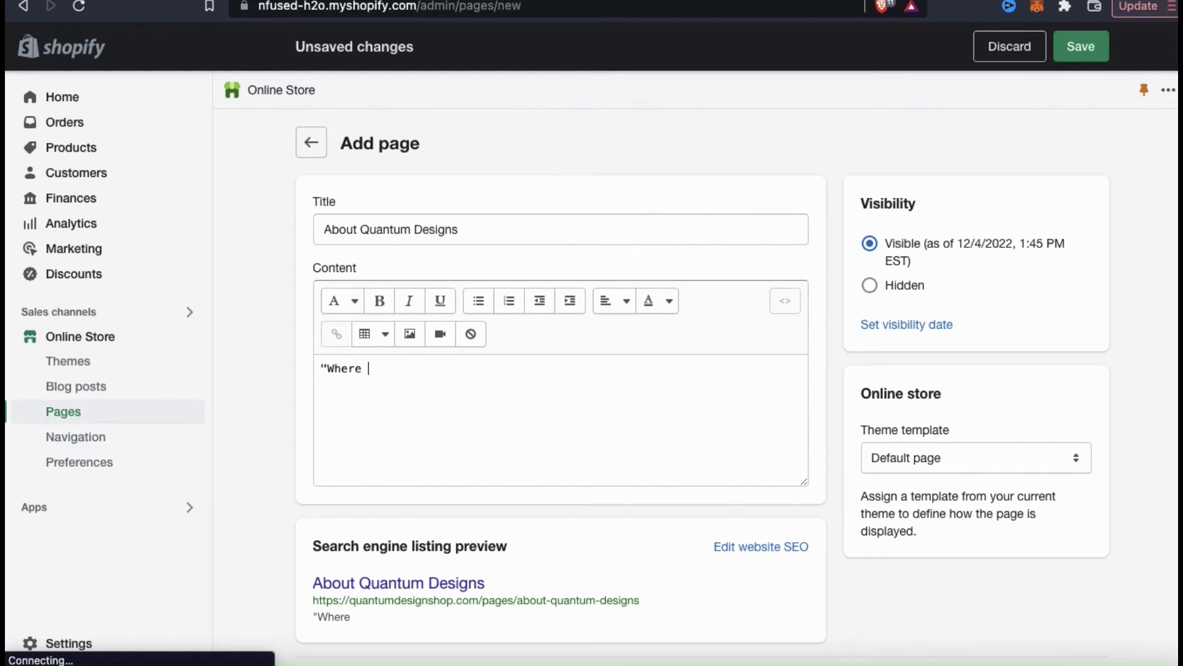
pyautogui.write('Entrepreneurs With Style Shop."')
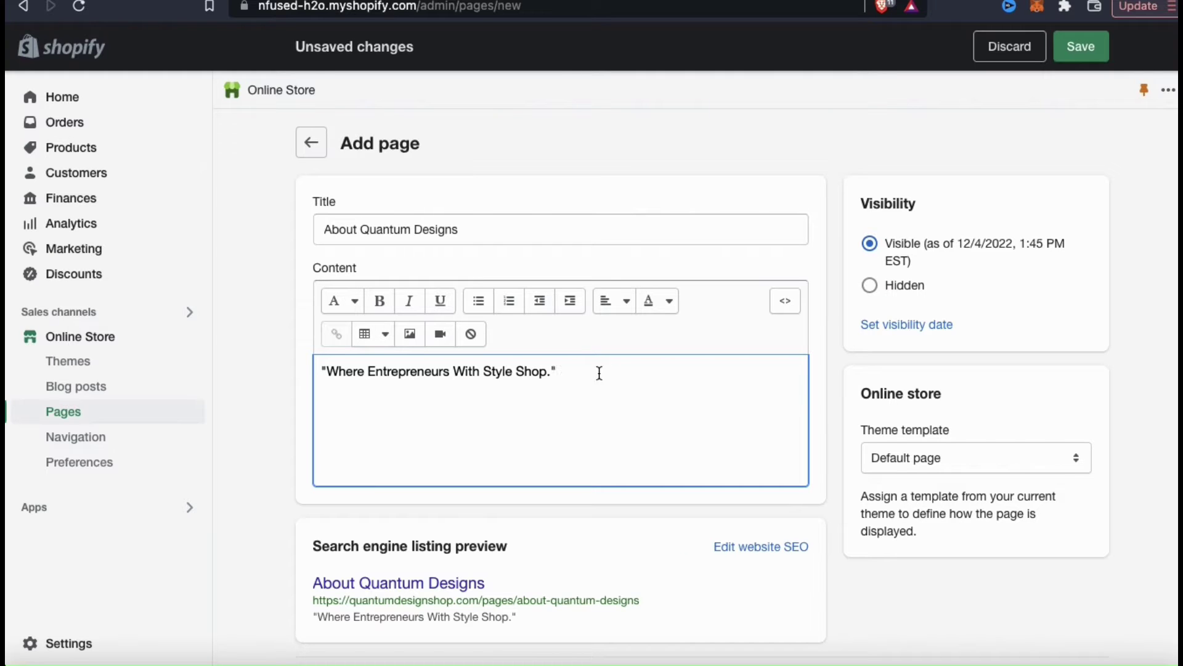
pyautogui.tripleClick(539, 371)
pyautogui.click(410, 302)
pyautogui.click(561, 408)
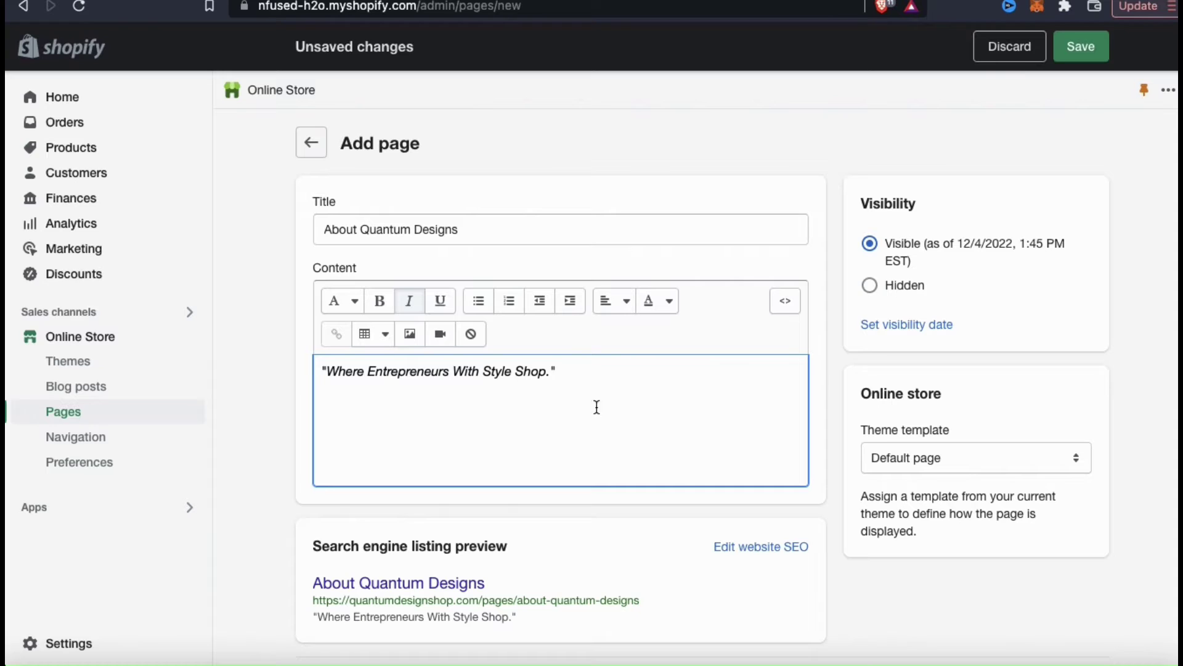
# Center the tagline in the page content and remove its opening and closing quotation marks
pyautogui.click(614, 305)
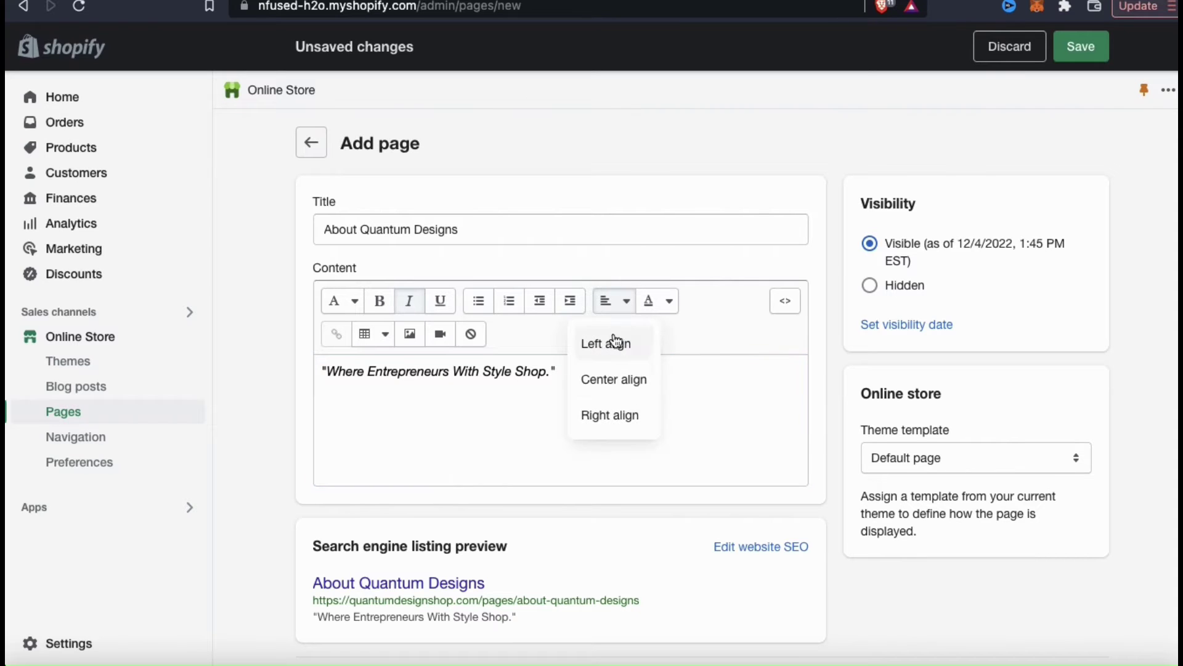
pyautogui.click(611, 378)
pyautogui.click(754, 370)
pyautogui.press('Home')
pyautogui.press('Delete')
pyautogui.press('End')
pyautogui.press('BackSpace')
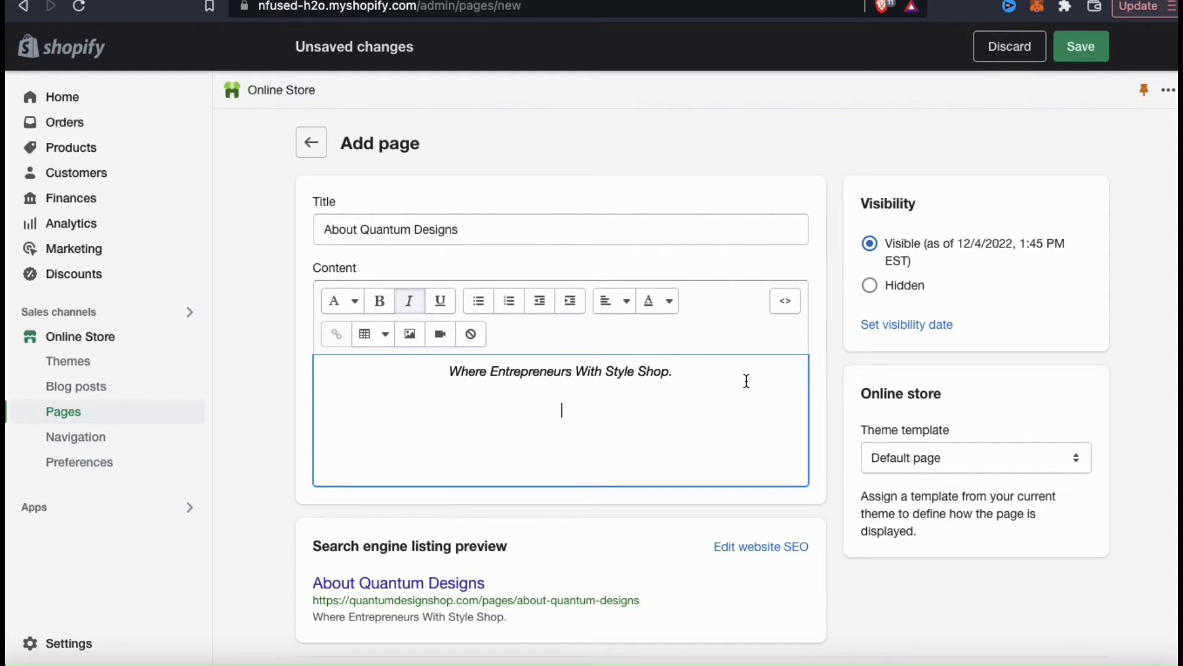
# Upload the image "1 QD Shop Logo.png" from the graphics folder for insertion below the tagline
pyautogui.click(414, 342)
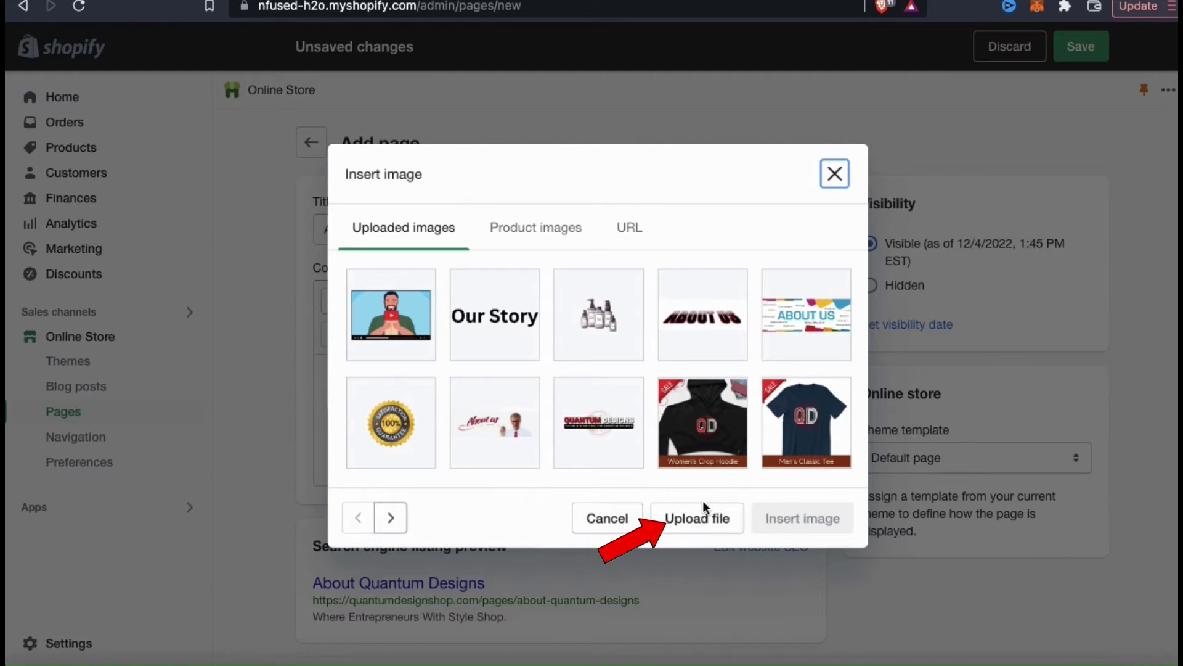
pyautogui.click(693, 530)
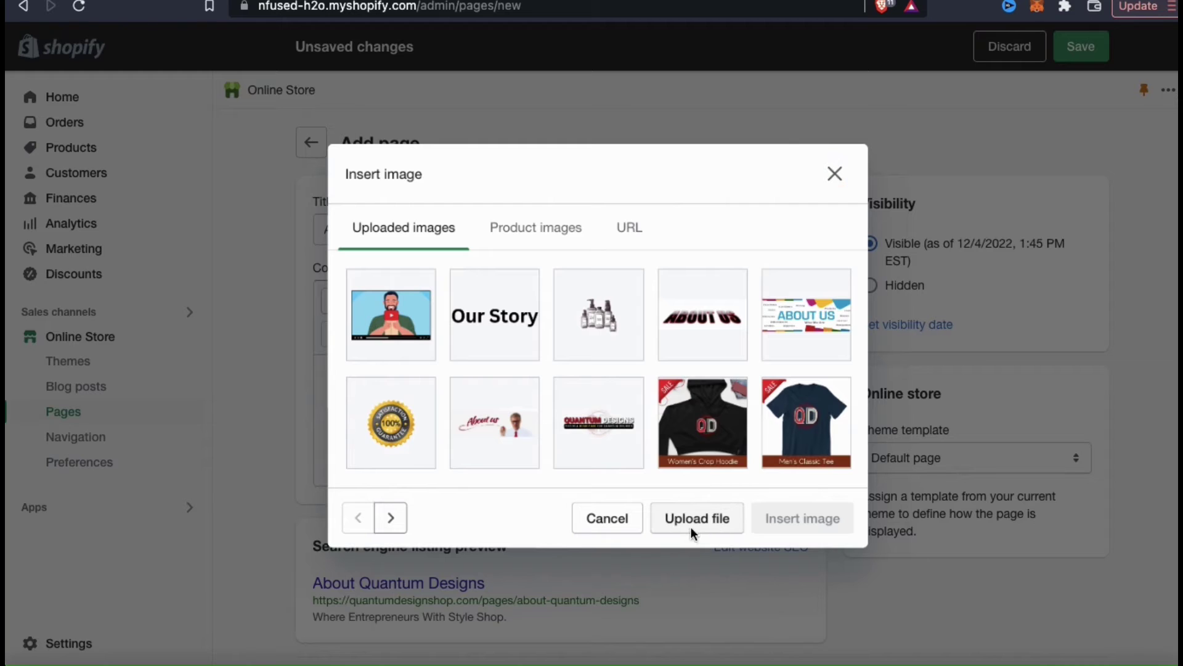
pyautogui.click(691, 520)
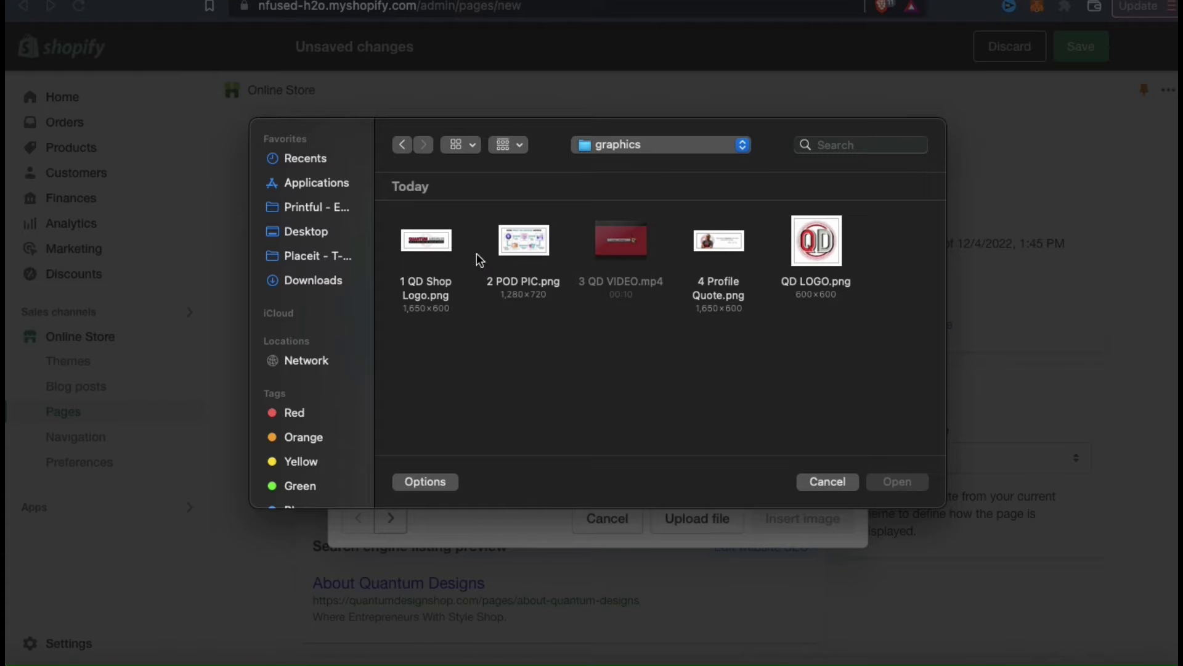
pyautogui.doubleClick(426, 241)
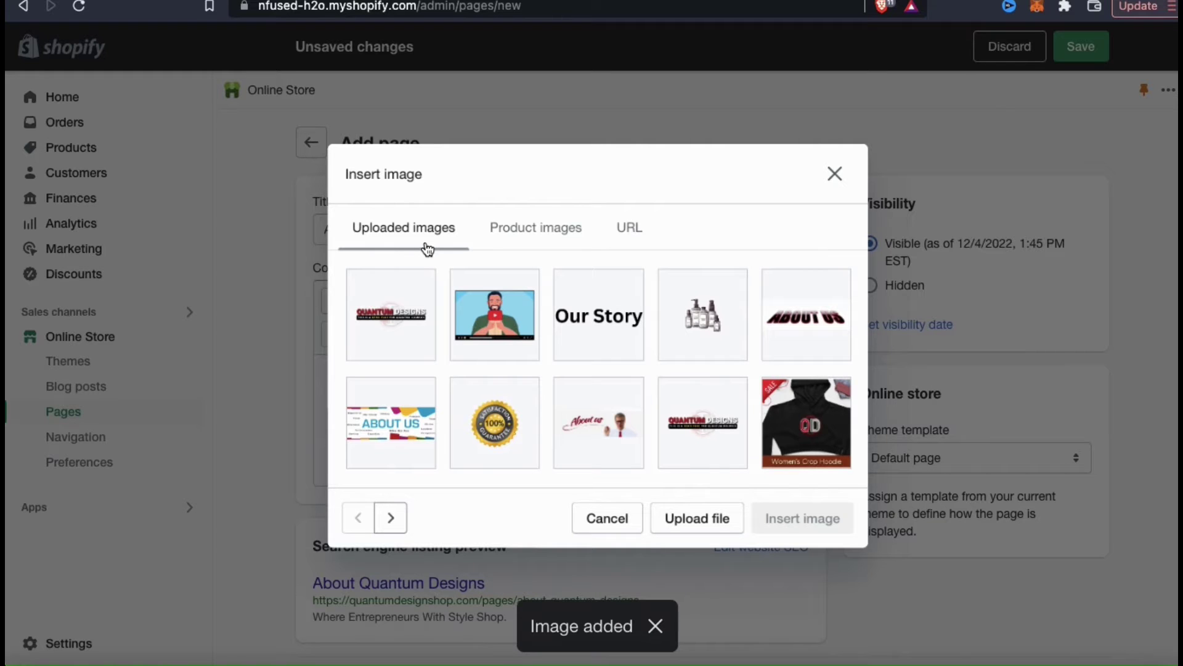
# Insert the uploaded shop logo with alt text "Quantum Designs" at size Product image (480px), and add a new line below it
pyautogui.click(417, 312)
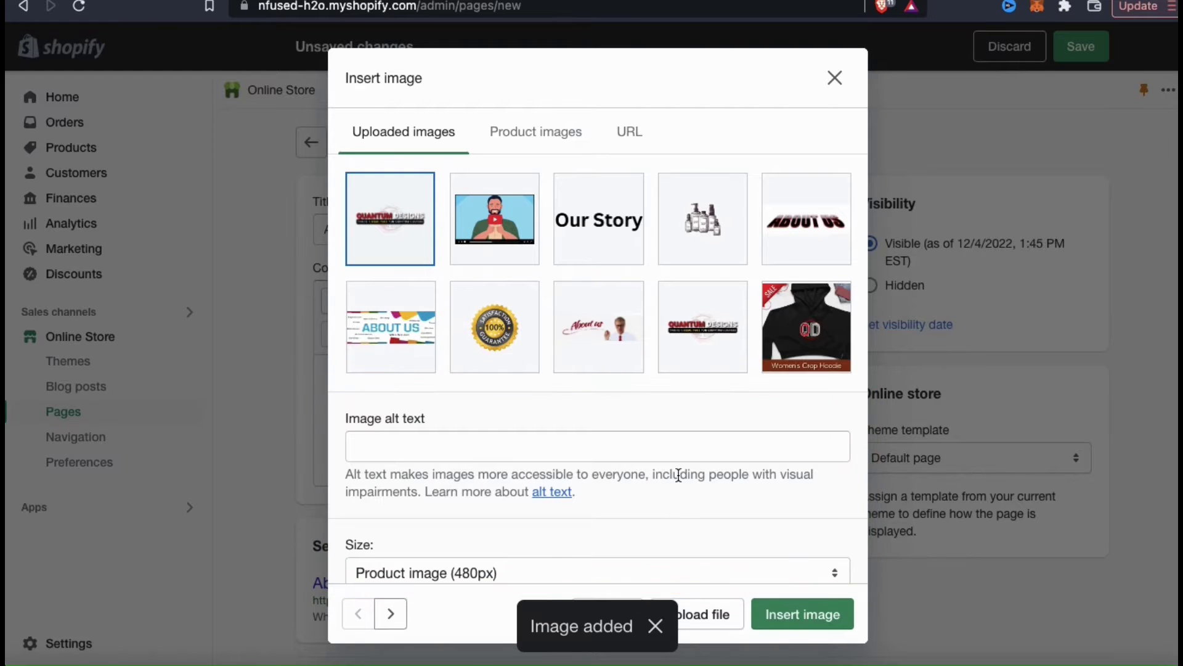
pyautogui.click(685, 452)
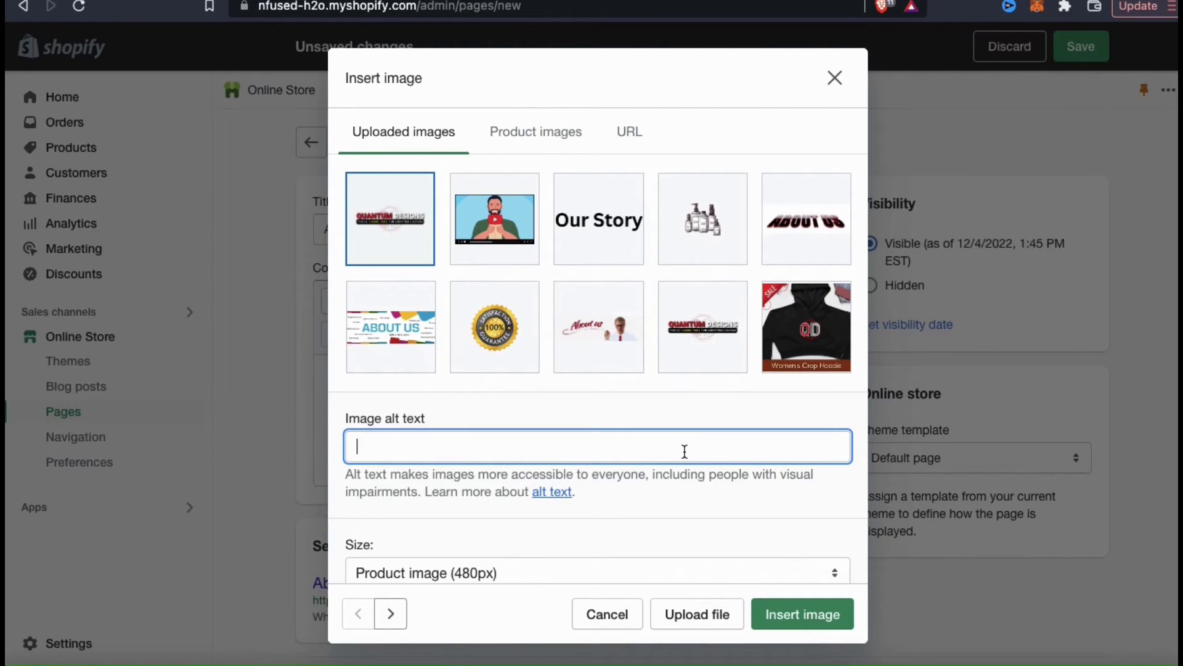
pyautogui.write('Quantum Designs')
pyautogui.click(687, 511)
pyautogui.scroll(-1, 686, 517)
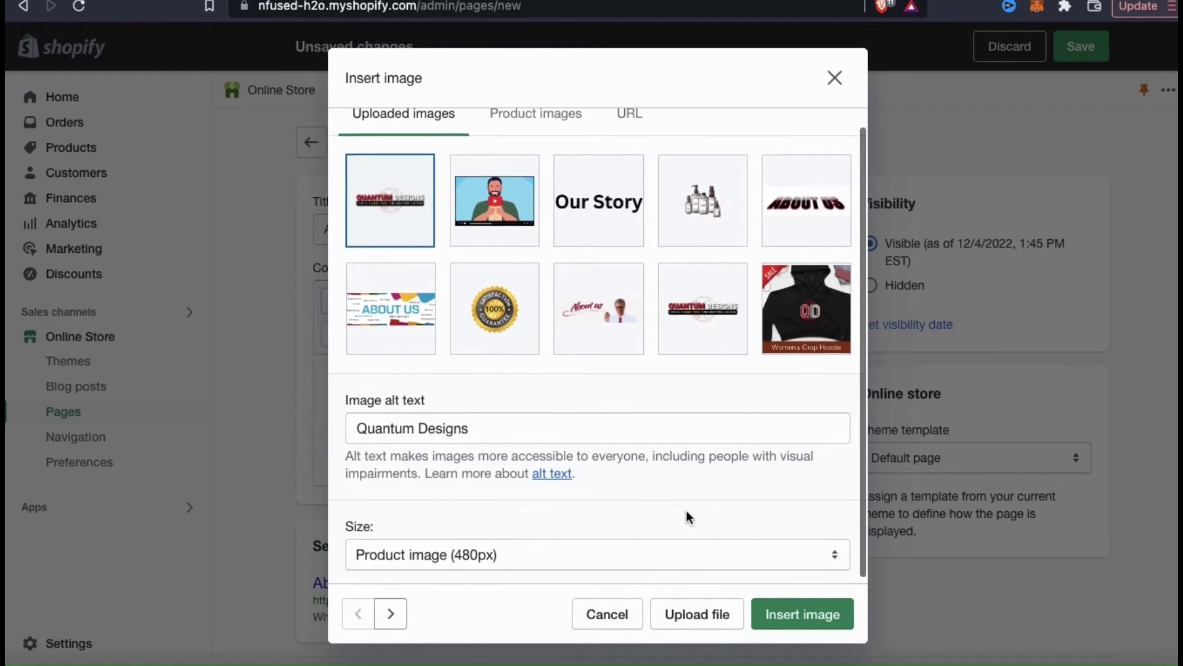
pyautogui.click(834, 550)
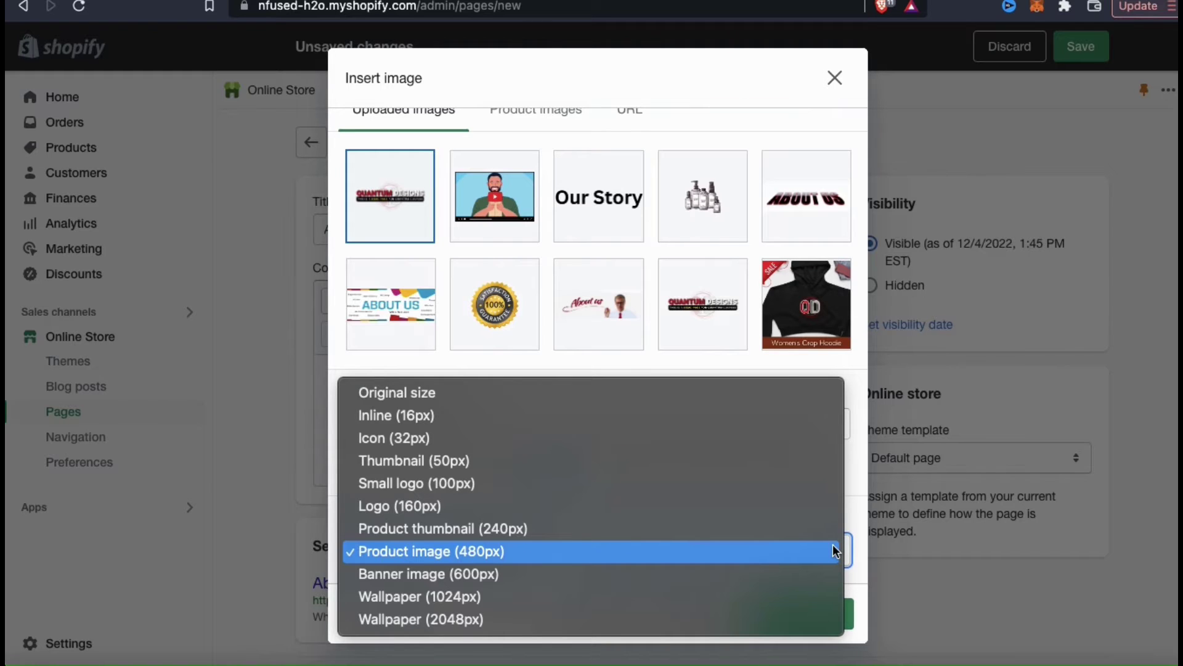
pyautogui.click(700, 360)
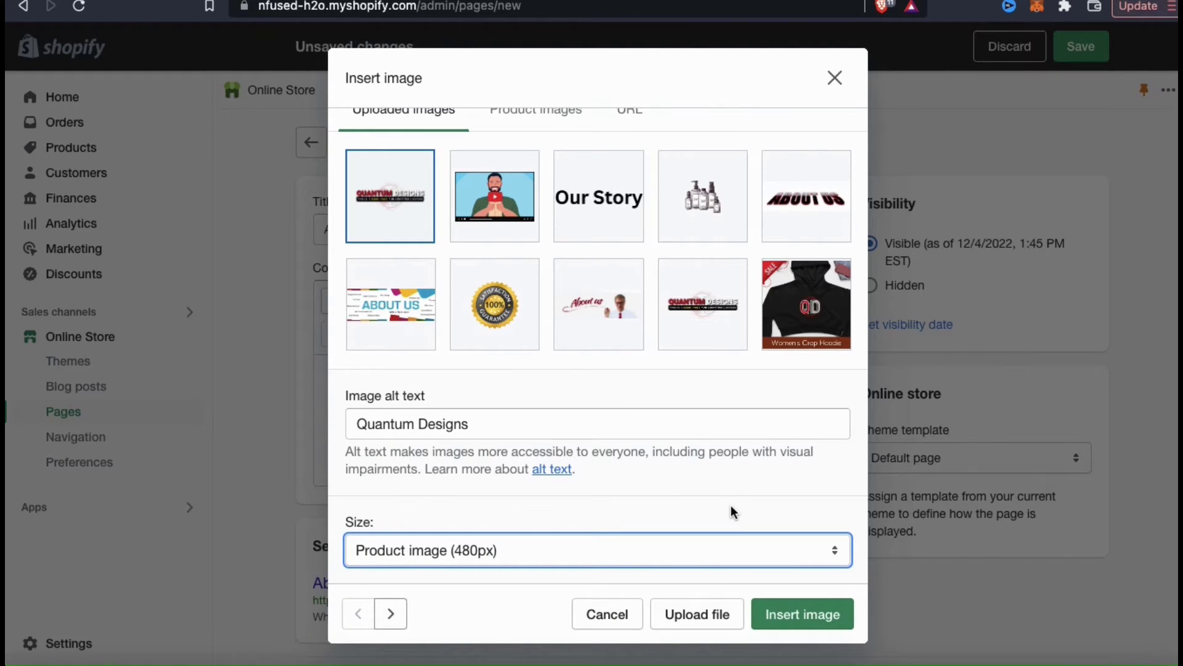
pyautogui.click(795, 618)
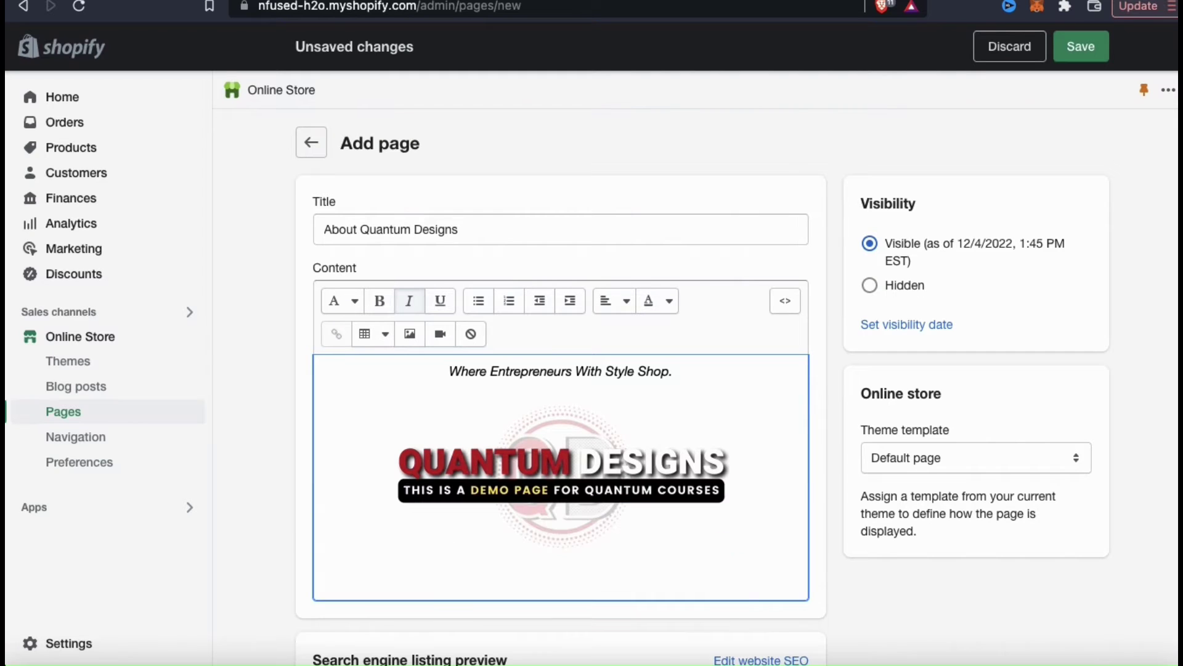
pyautogui.press('Return')
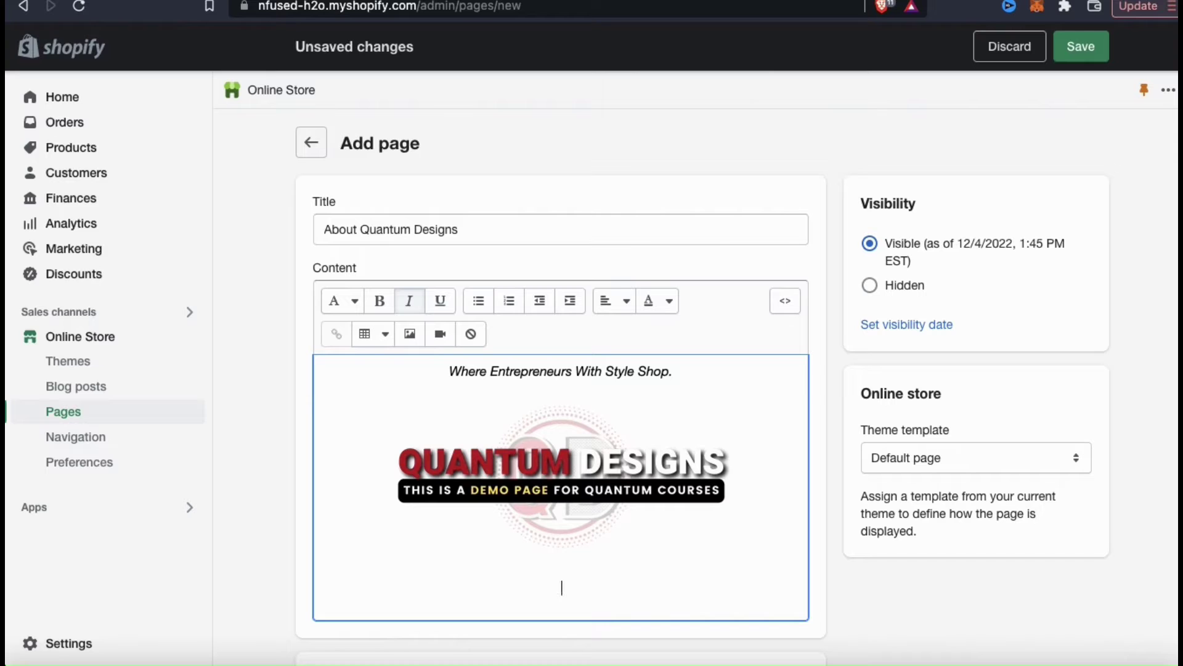
pyautogui.click(535, 490)
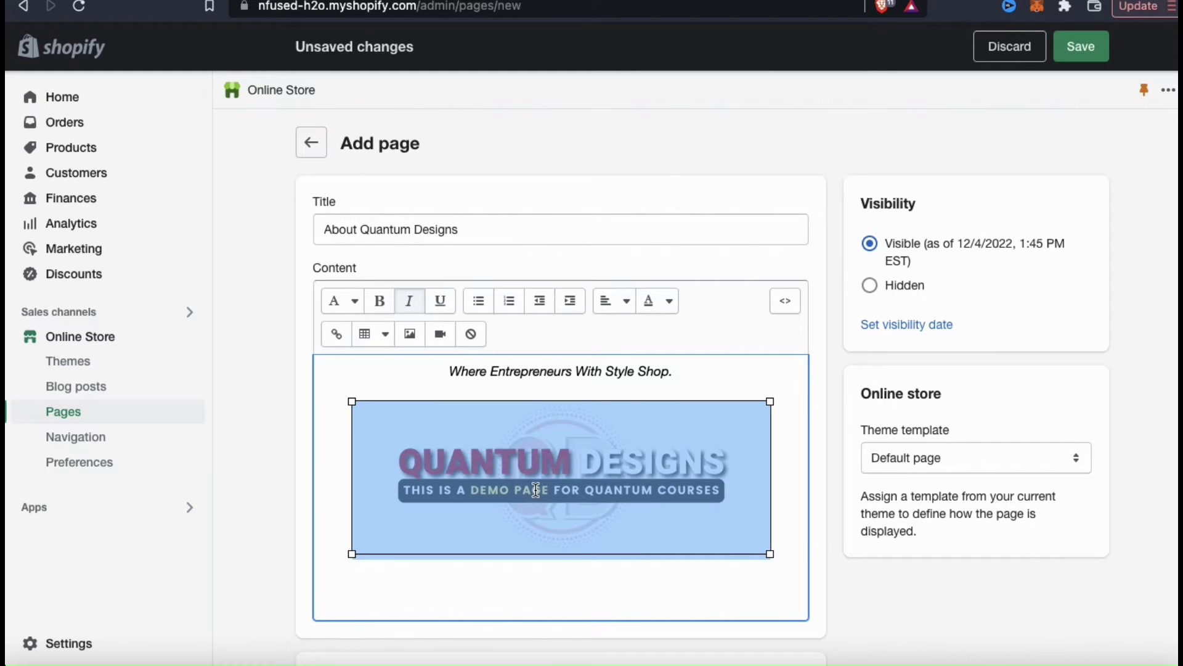
pyautogui.click(349, 335)
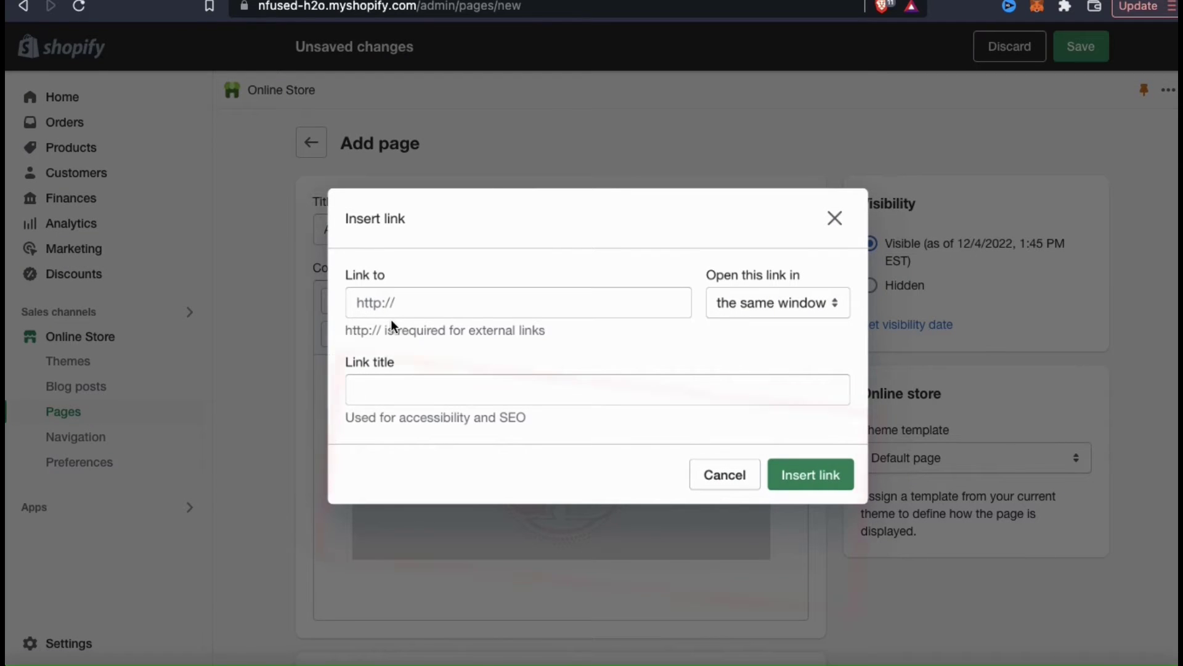
pyautogui.click(510, 295)
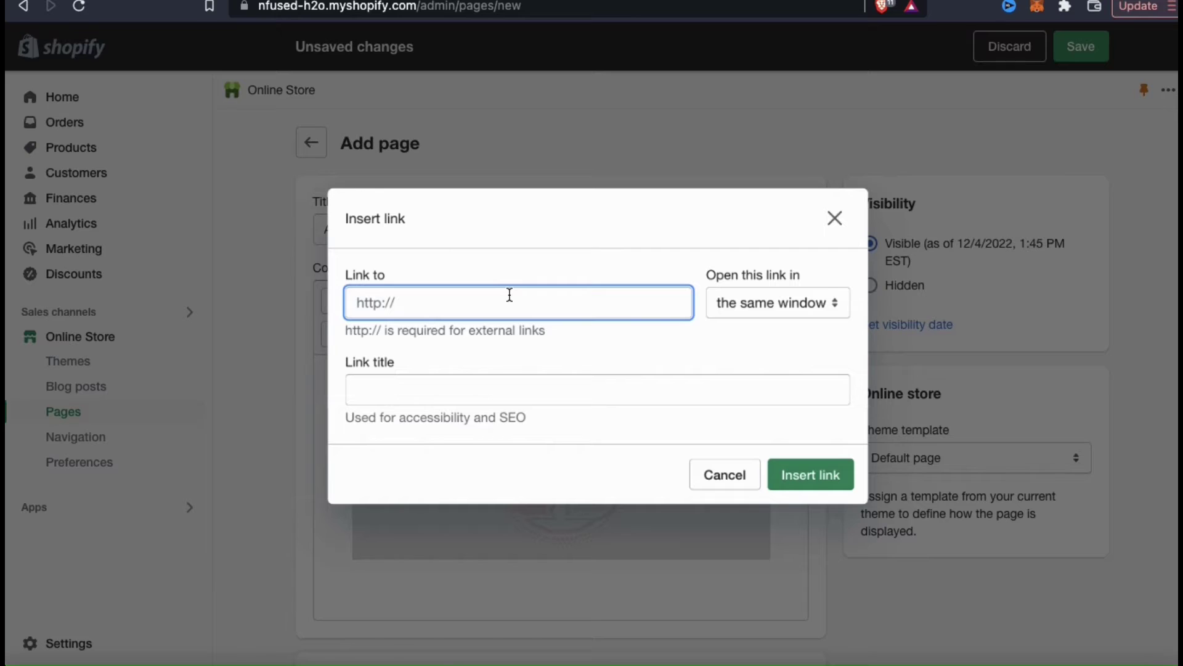
pyautogui.write('https://quantumdesignshop.com/')
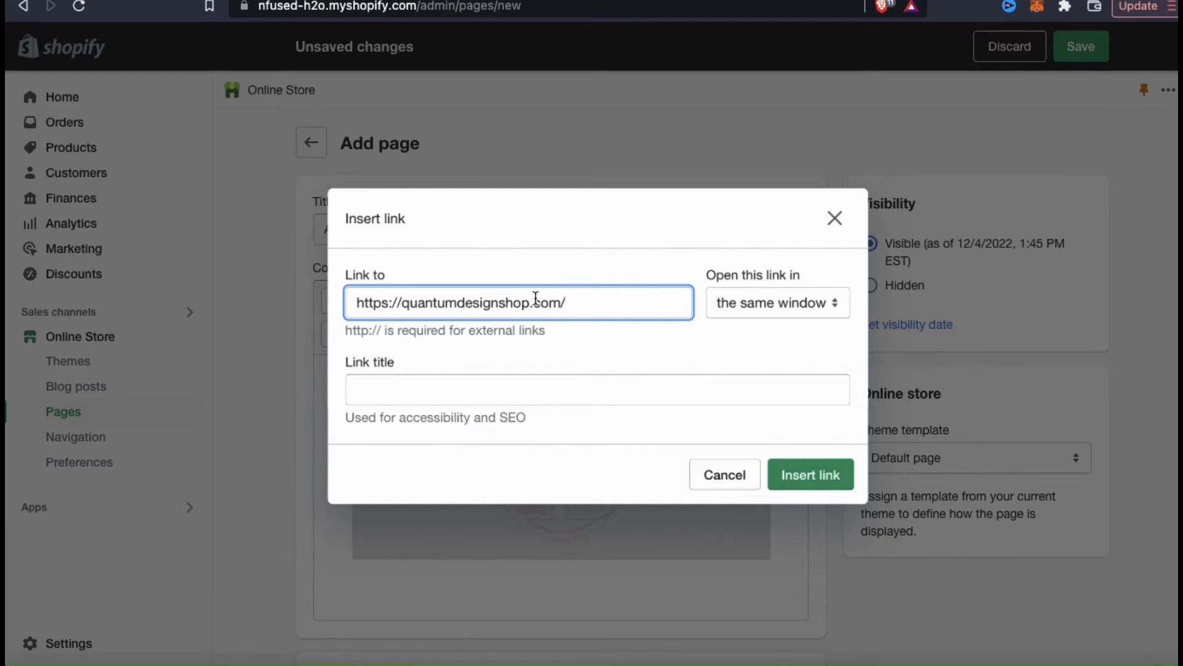
pyautogui.click(757, 301)
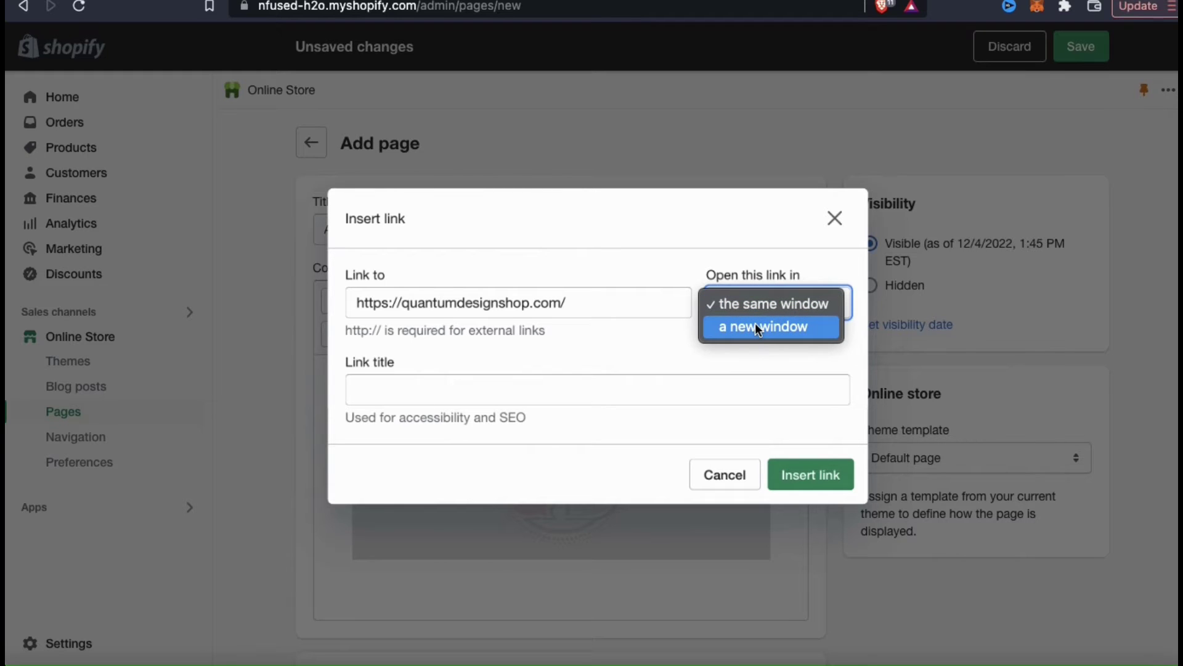
pyautogui.click(756, 327)
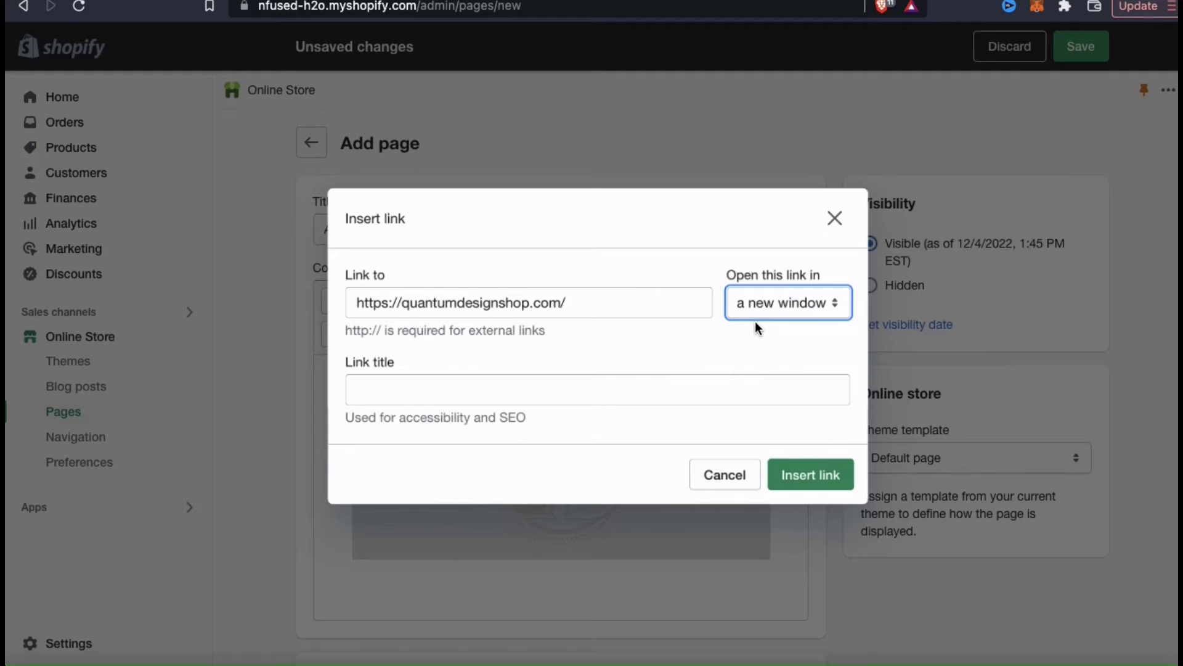
pyautogui.click(713, 389)
pyautogui.write('Homepage')
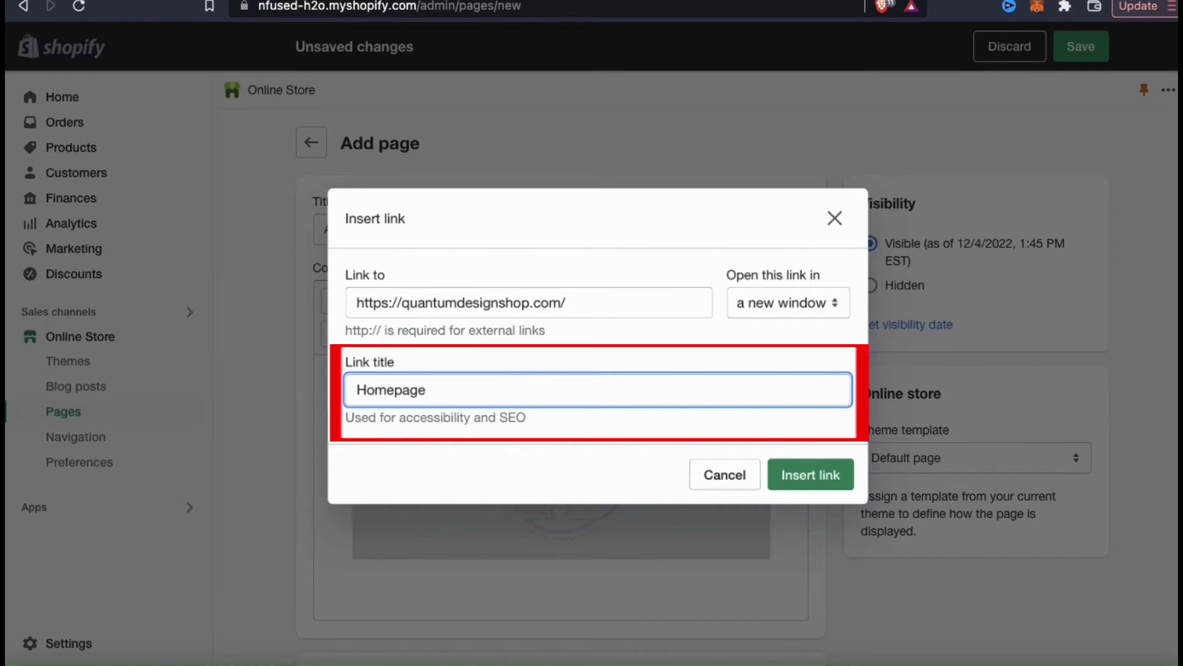
pyautogui.click(641, 436)
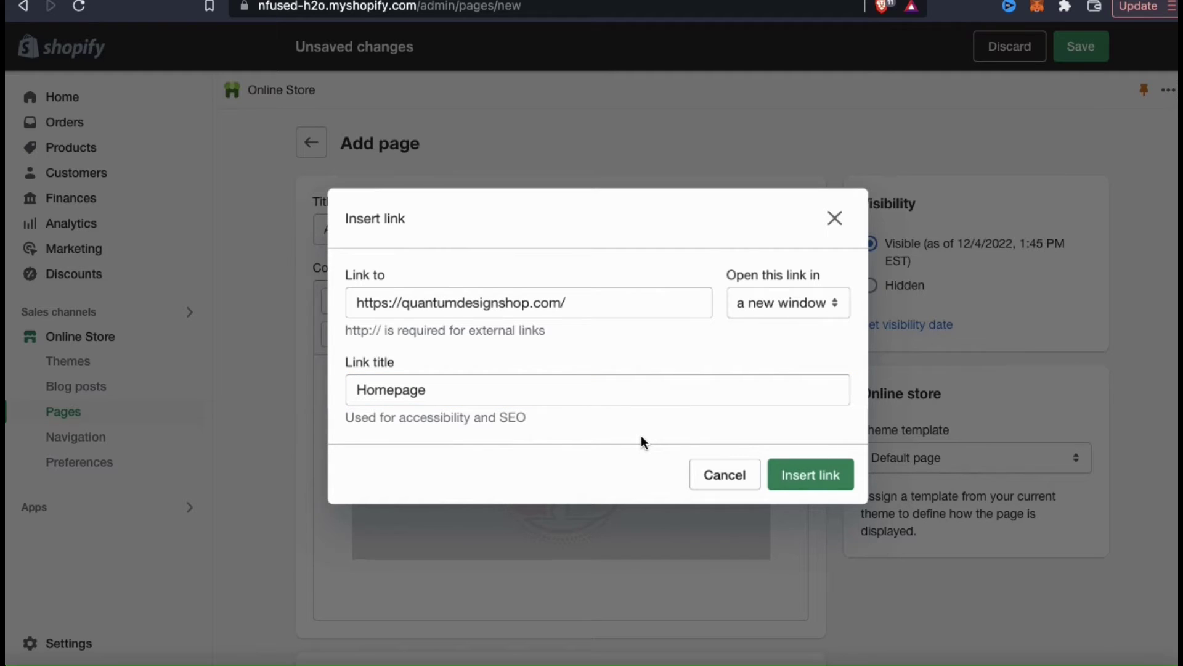
pyautogui.click(805, 485)
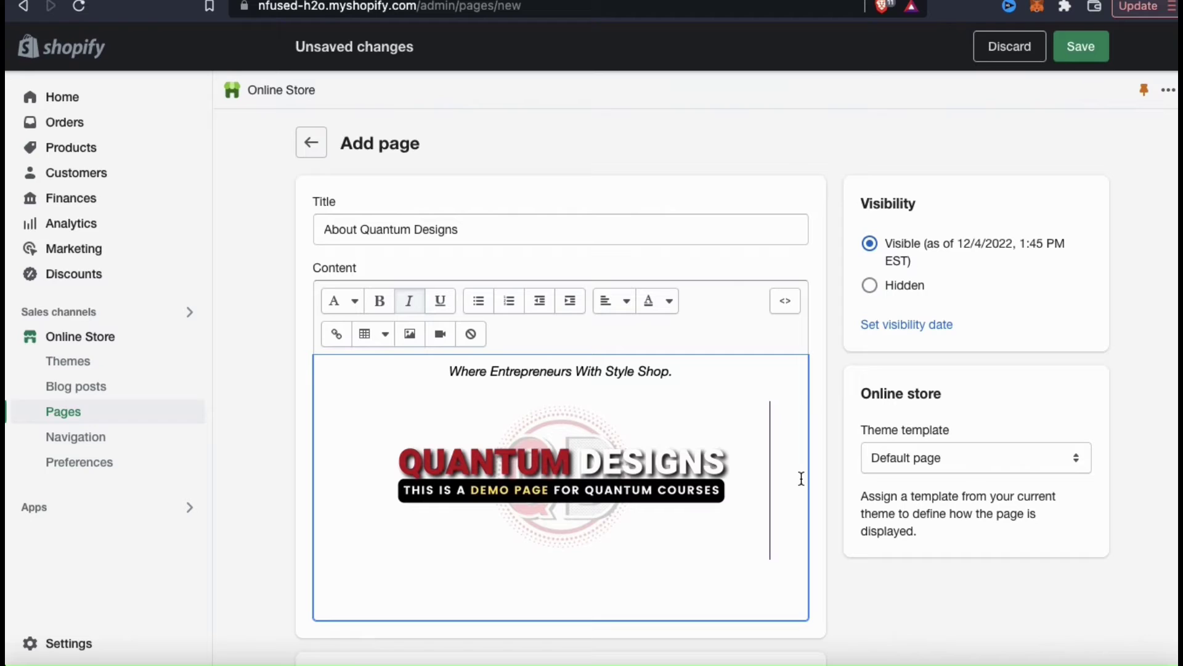
# Add two blank lines below the logo image and turn off italics for the text there
pyautogui.press('Return')
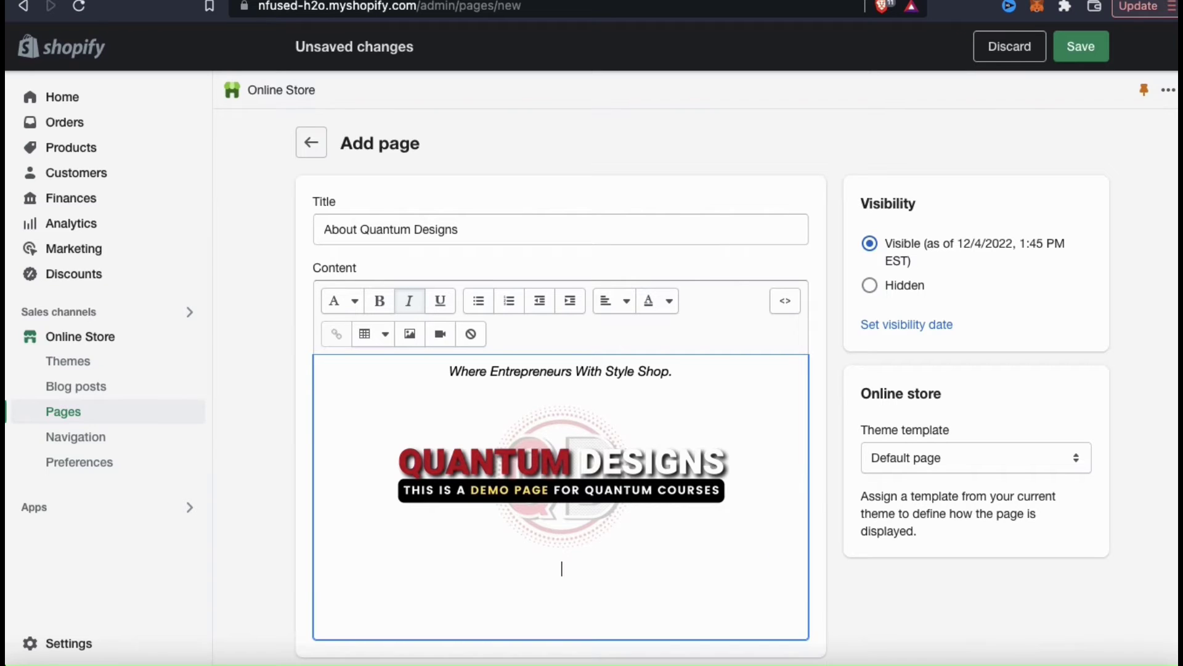
pyautogui.press('Return')
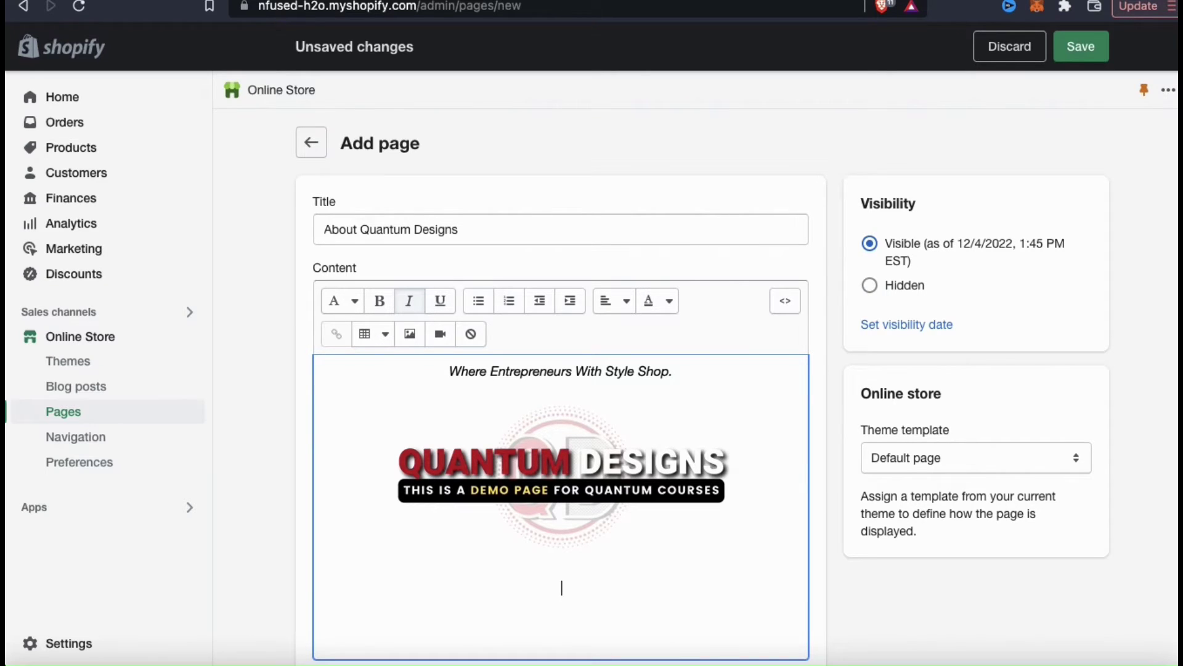
pyautogui.scroll(-1, 801, 479)
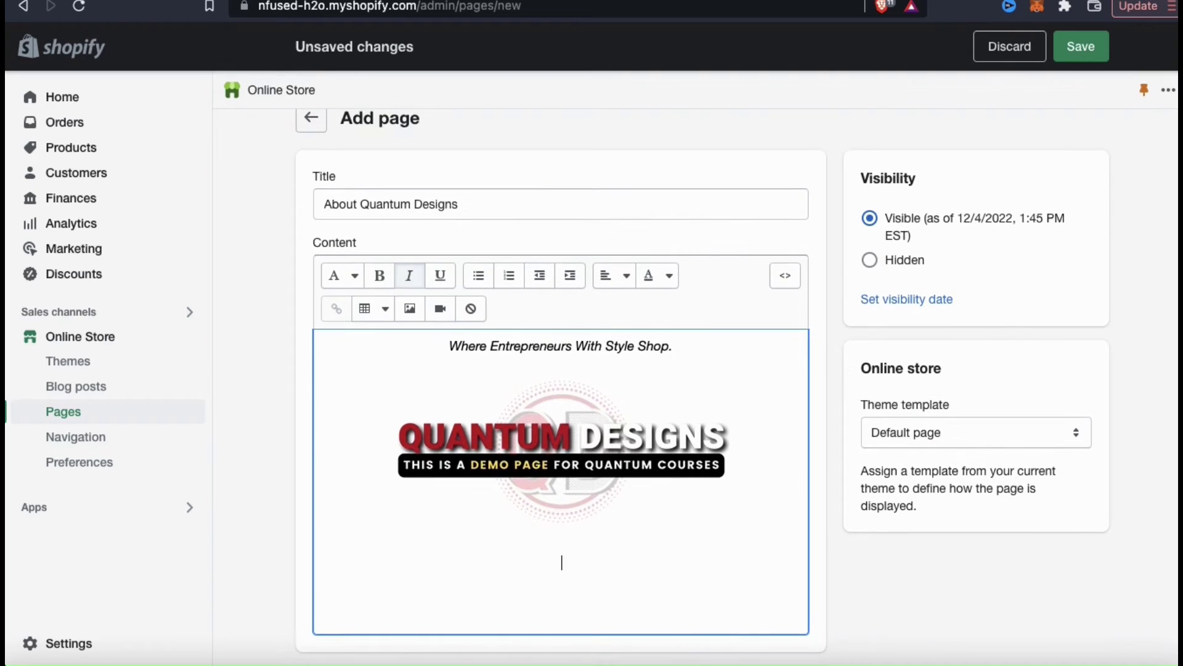
pyautogui.click(411, 288)
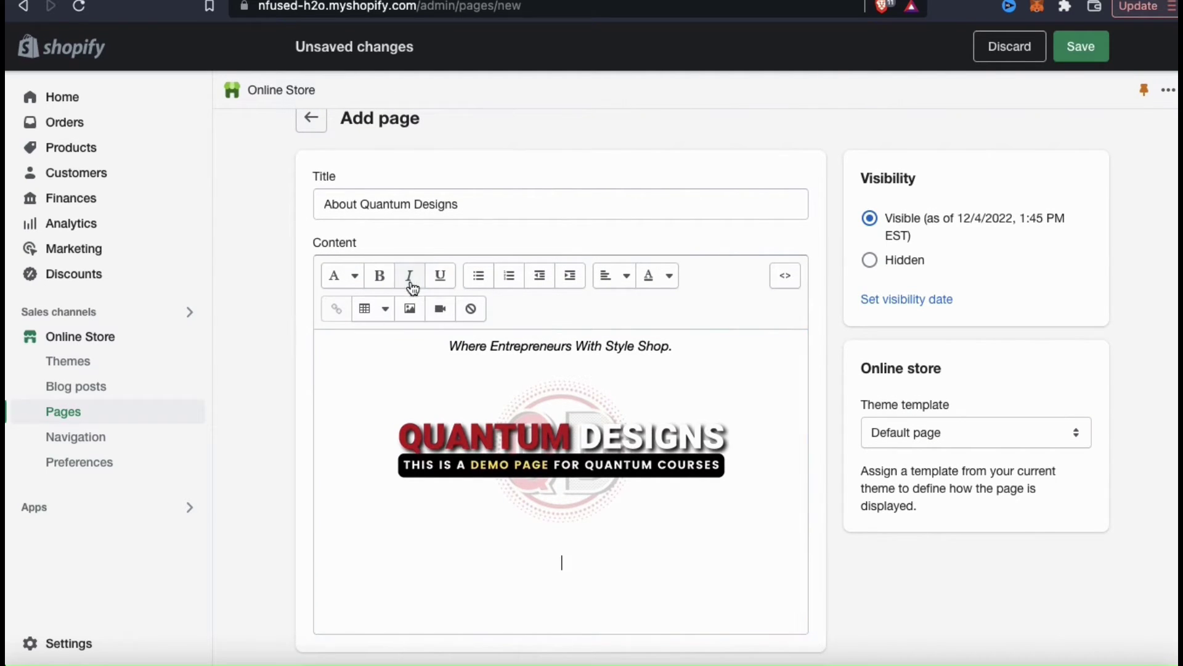
pyautogui.click(582, 544)
# Write the store description below the logo, from "Quantum Designs is the place where stylish business owners" to "get it done in style!"
pyautogui.write('Quantum De')
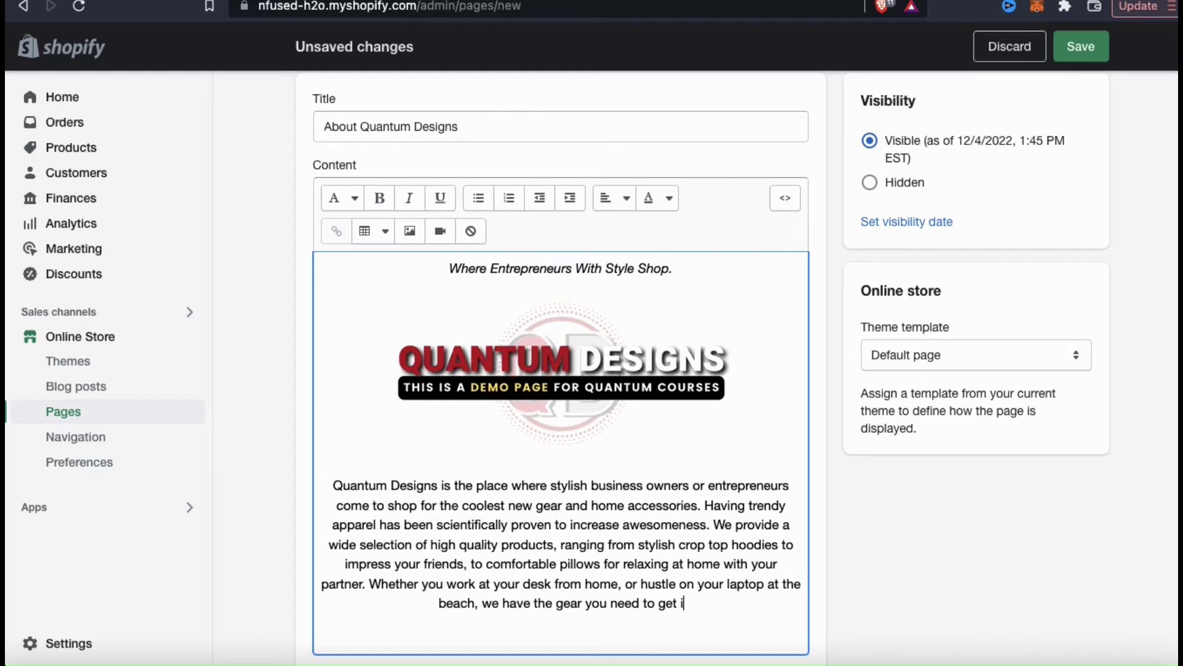
pyautogui.write('t don')
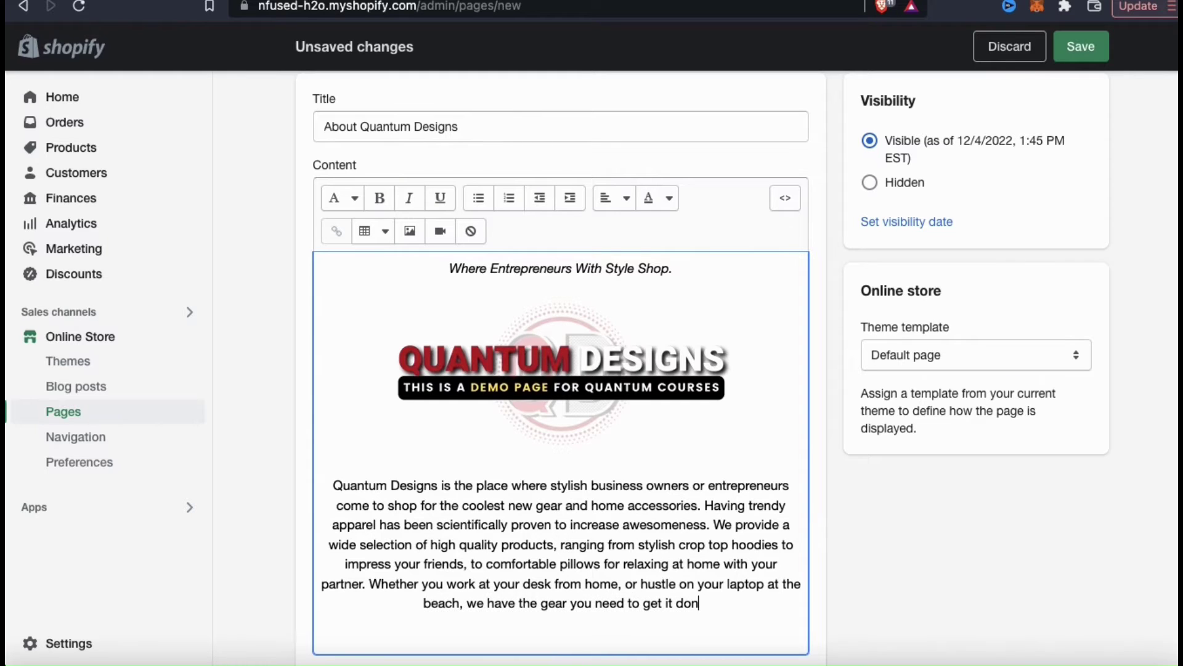
pyautogui.write('e in ')
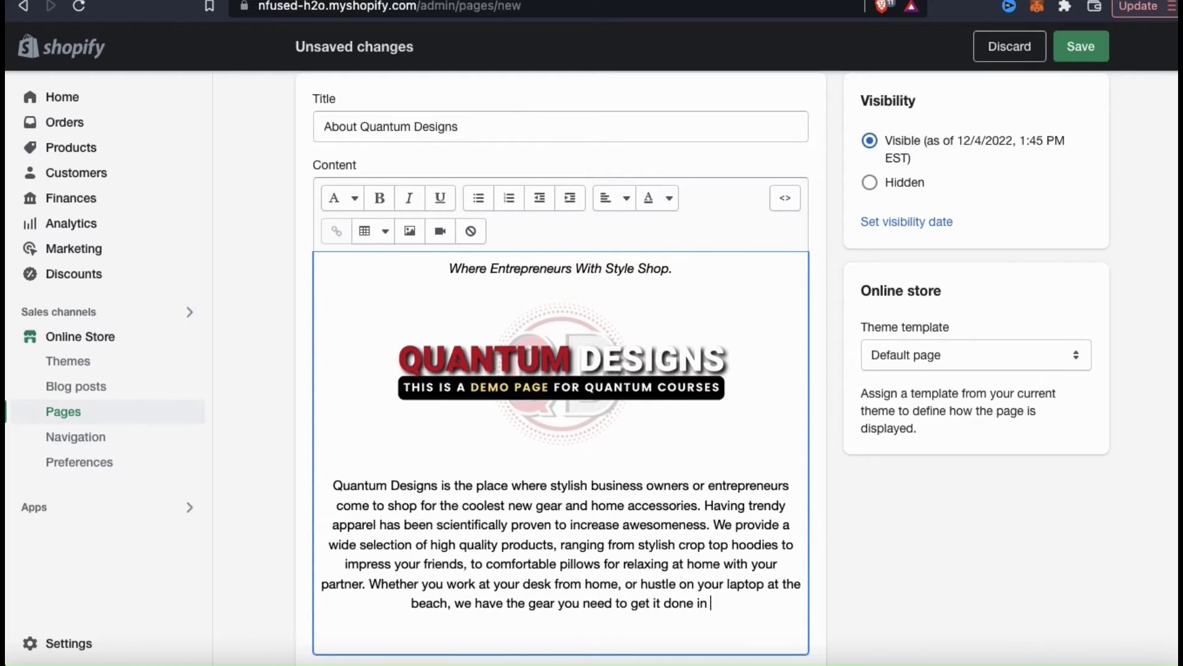
pyautogui.write('style')
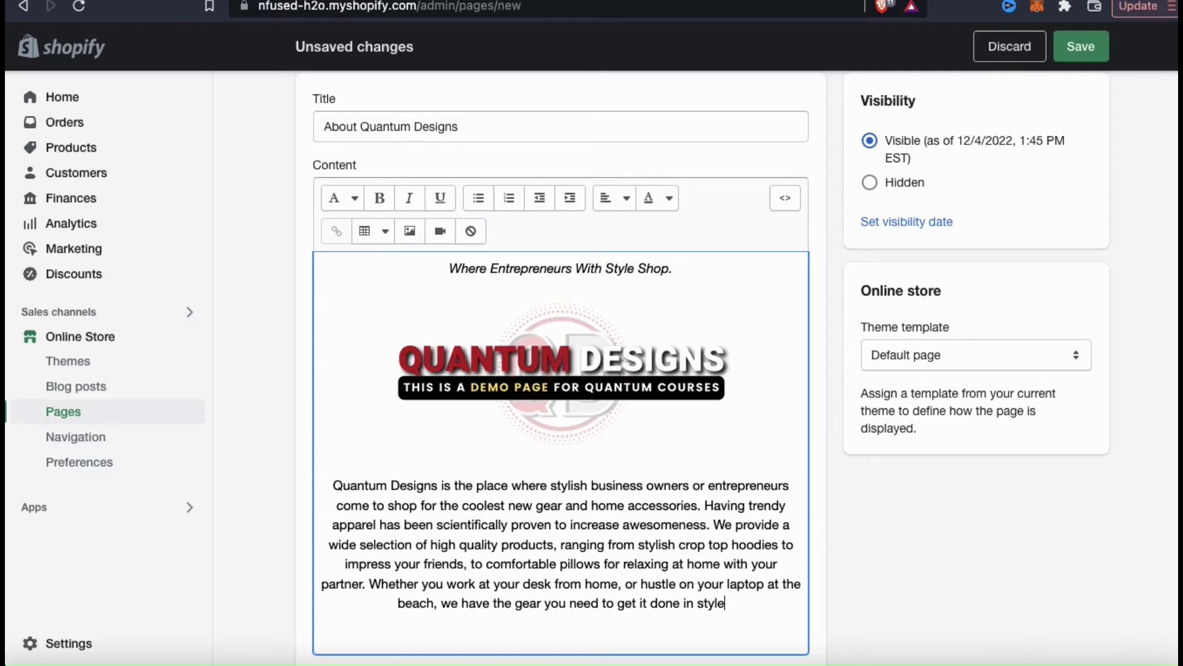
pyautogui.write('!')
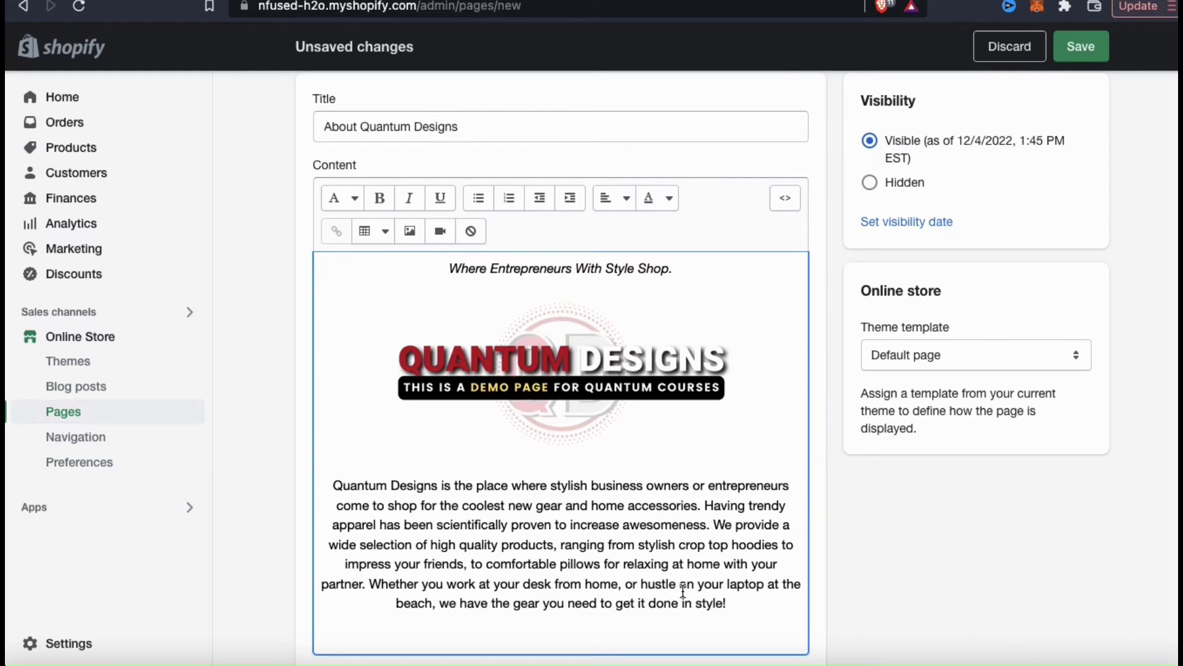
# Add two new lines after the description paragraph that ends in "get it done in style!"
pyautogui.click(717, 524)
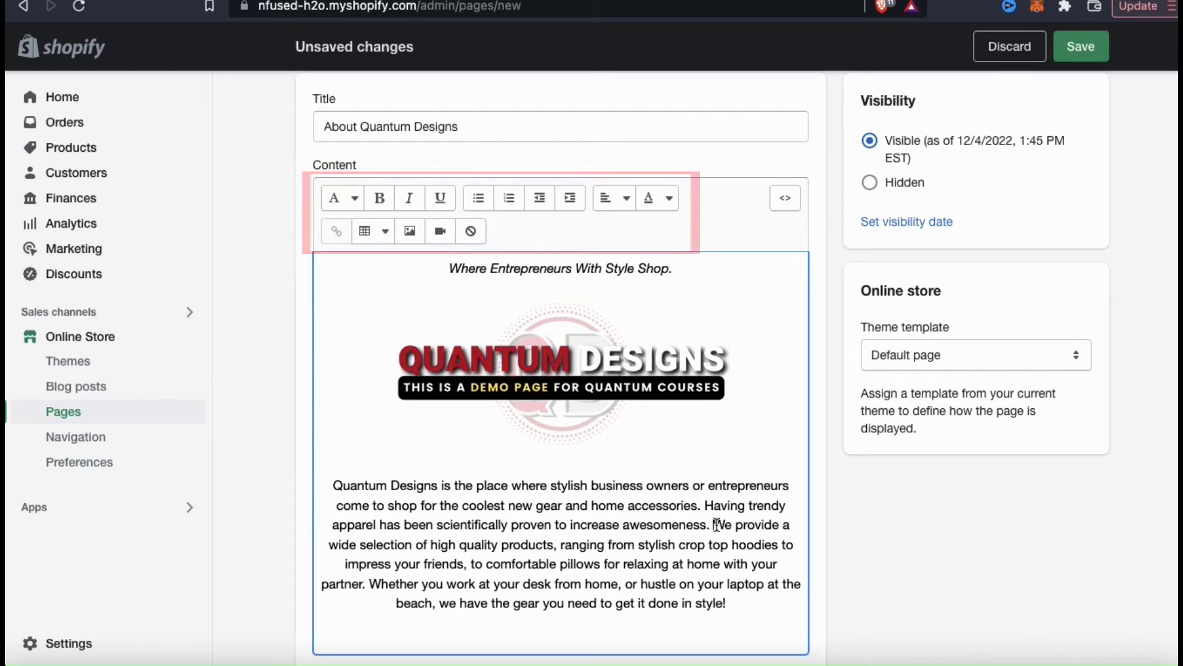
pyautogui.click(754, 607)
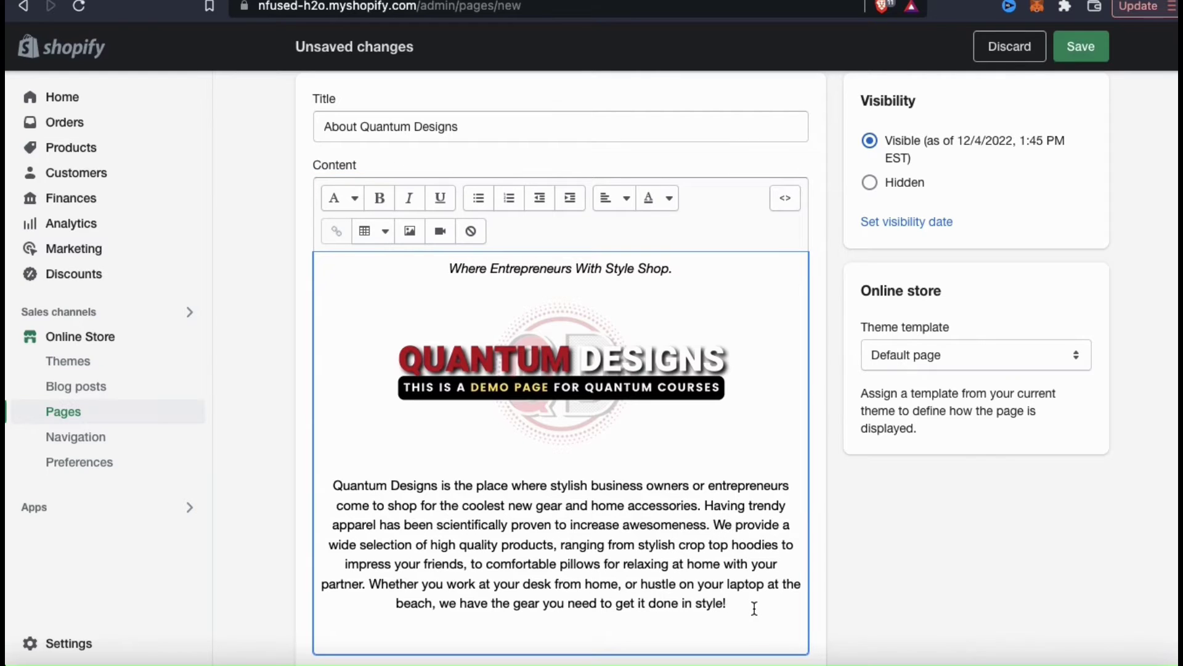
pyautogui.scroll(-1, 755, 609)
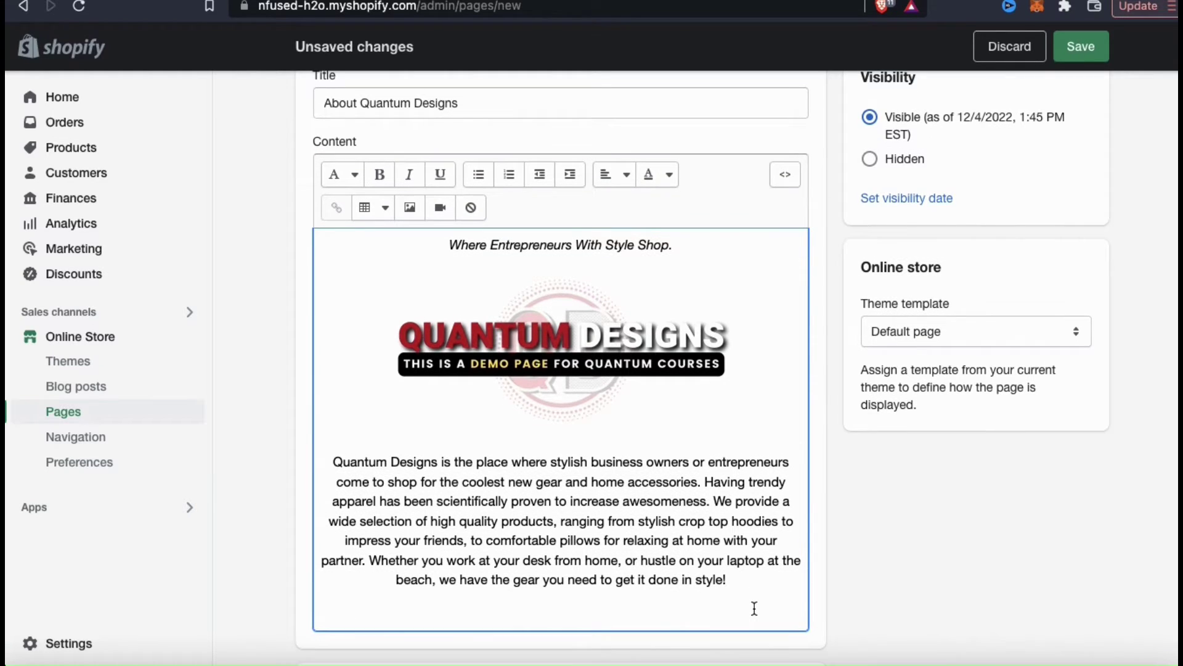
pyautogui.press('Return')
pyautogui.press('Return')
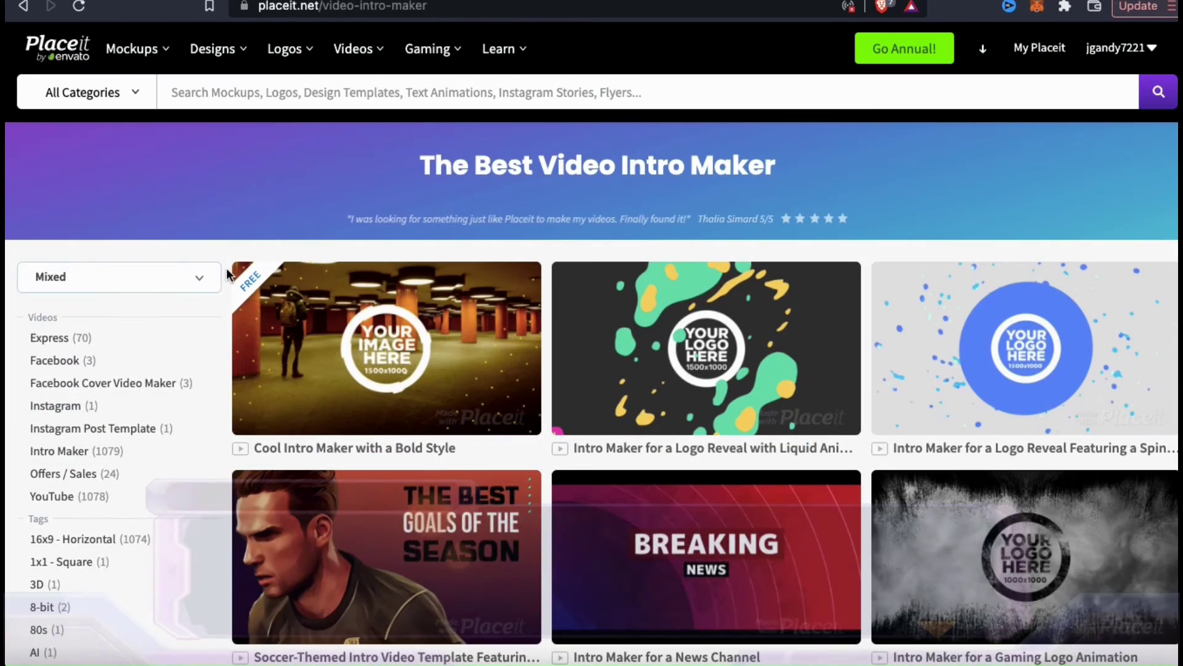
# Switch to Placeit, browse the video intro templates and open "Logo Intro with Search Bar Animation"
pyautogui.scroll(-5, 226, 267)
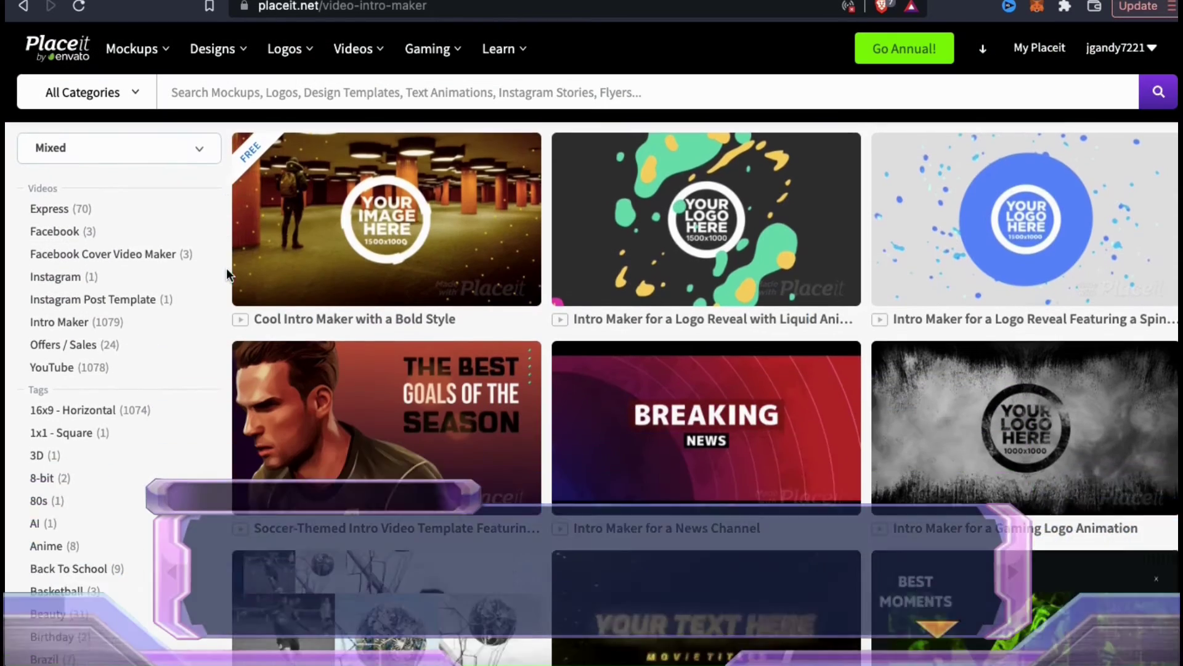
pyautogui.scroll(-10, 227, 267)
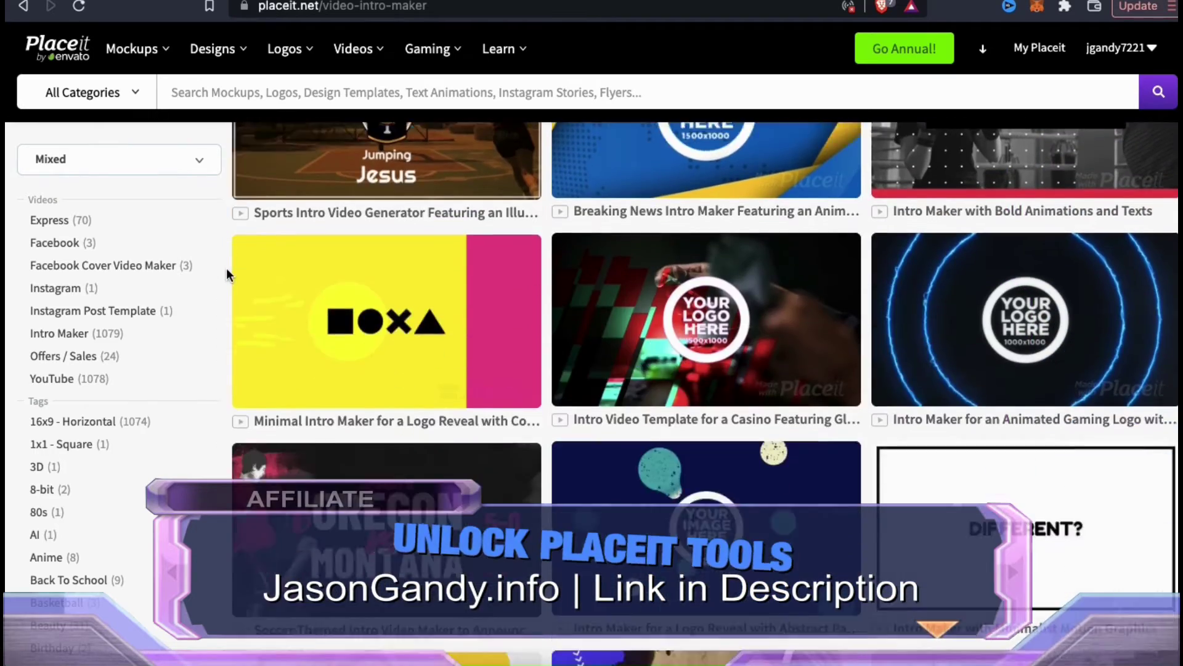
pyautogui.click(325, 277)
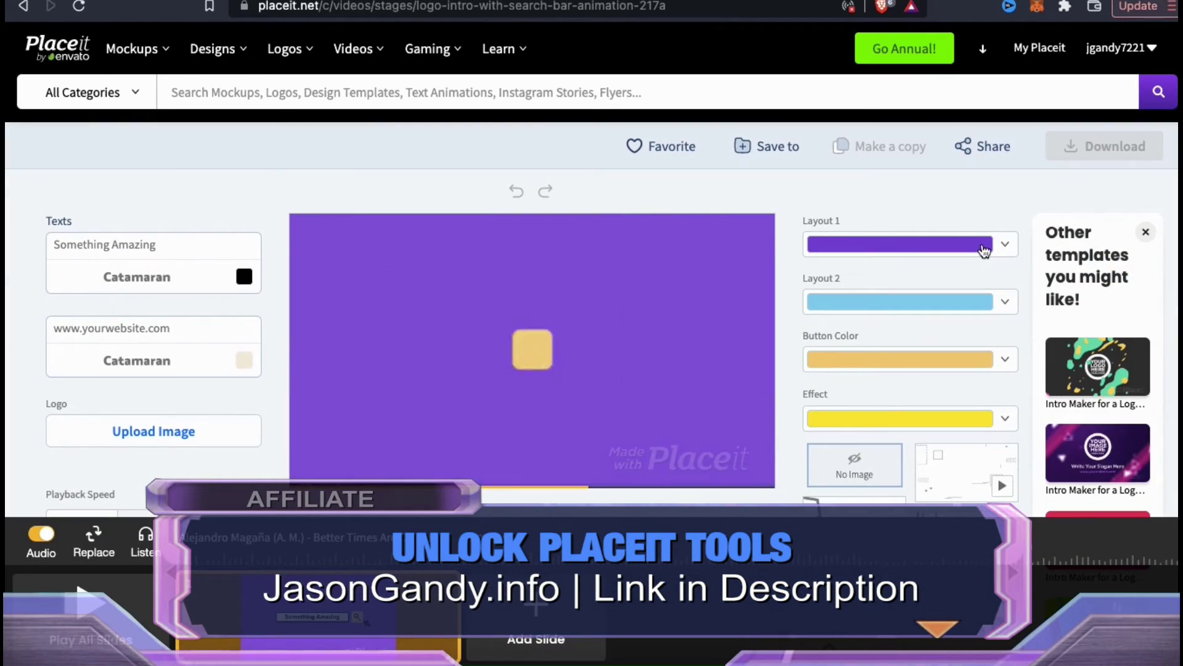
# Set the template texts to "Quantum Designs" and "Where Stylish People Shop", and apply the crop of the uploaded QD logo
pyautogui.tripleClick(145, 244)
pyautogui.write('Where')
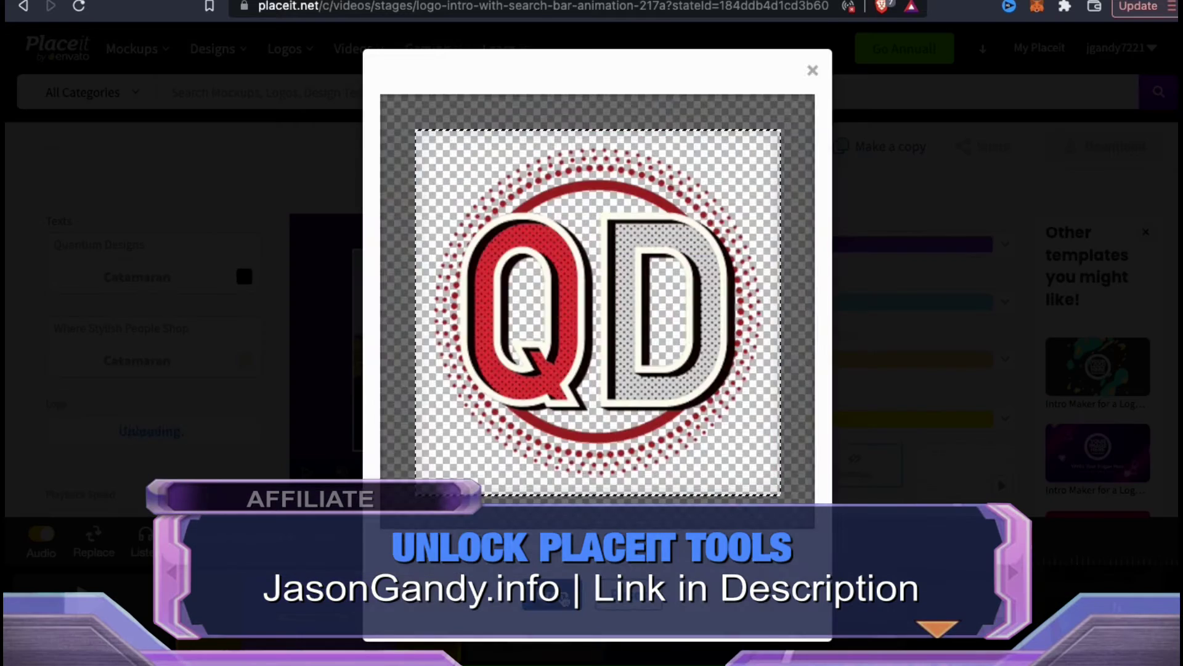
pyautogui.click(565, 599)
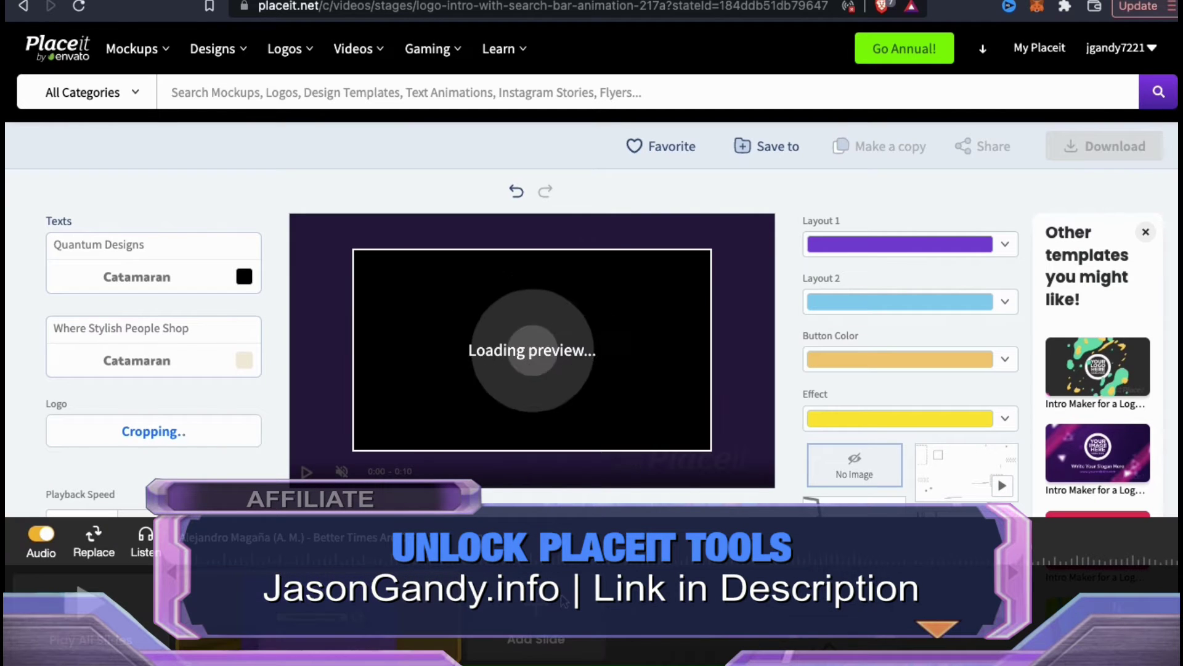
# Color both layouts red and set the background to the "clothes" photo of a woman in a white T-shirt
pyautogui.click(858, 418)
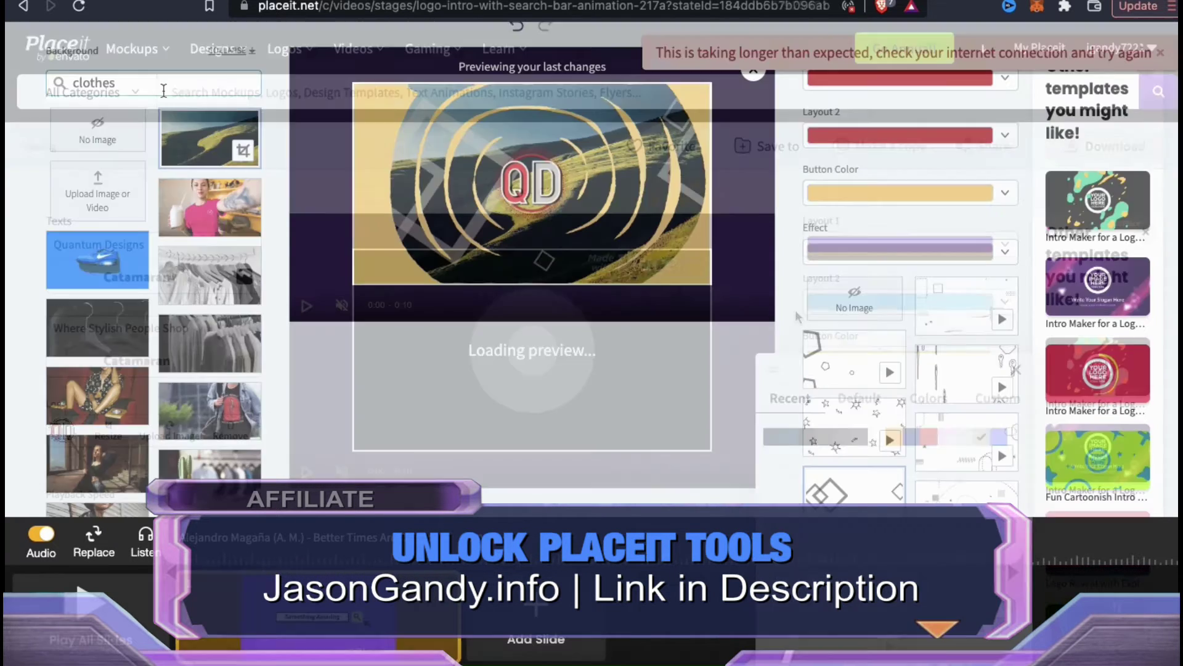
pyautogui.scroll(-3, 115, 256)
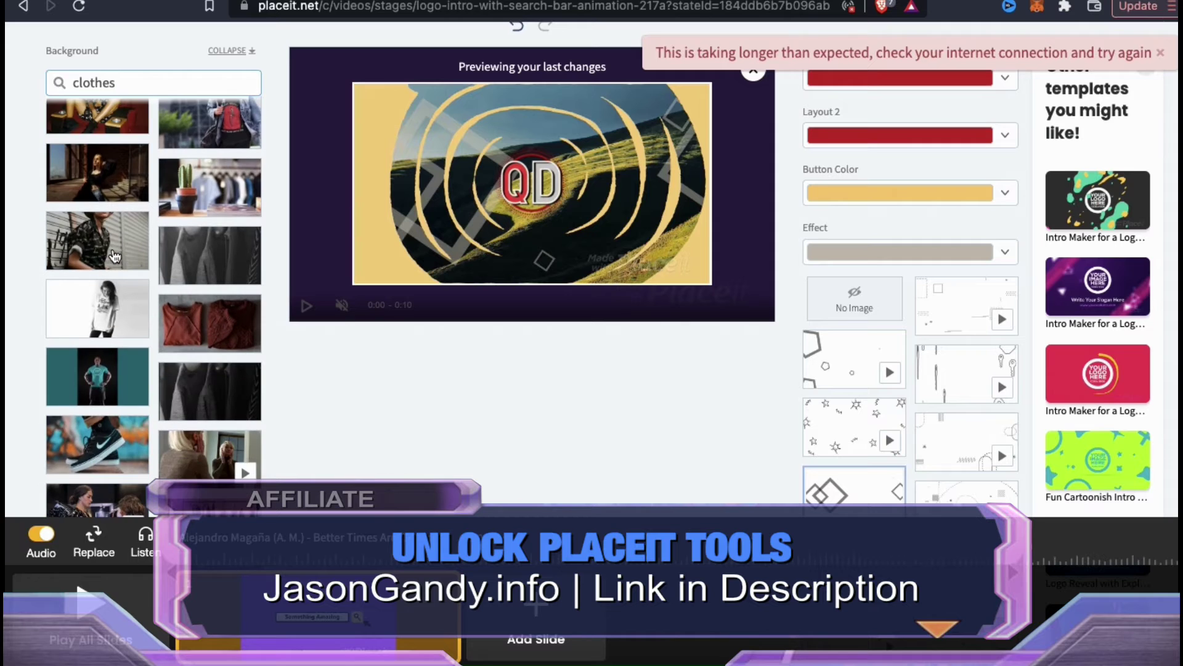
pyautogui.click(124, 311)
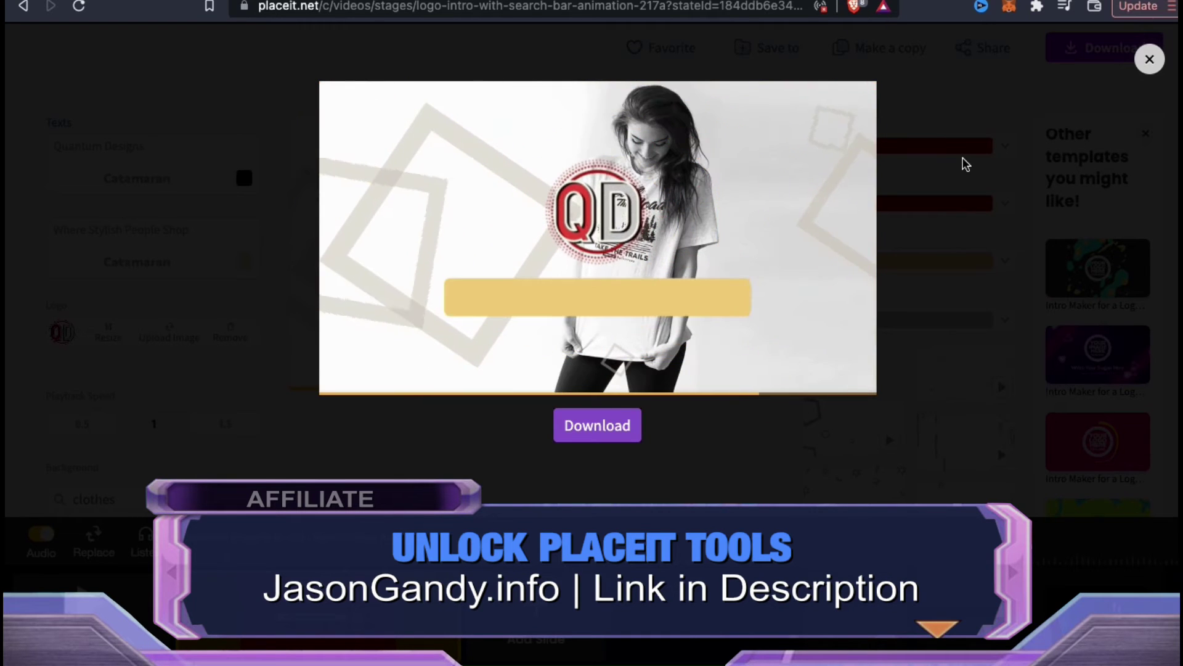
# Return to the Placeit video intro templates and browse the other designs
pyautogui.press('super+bracketleft')
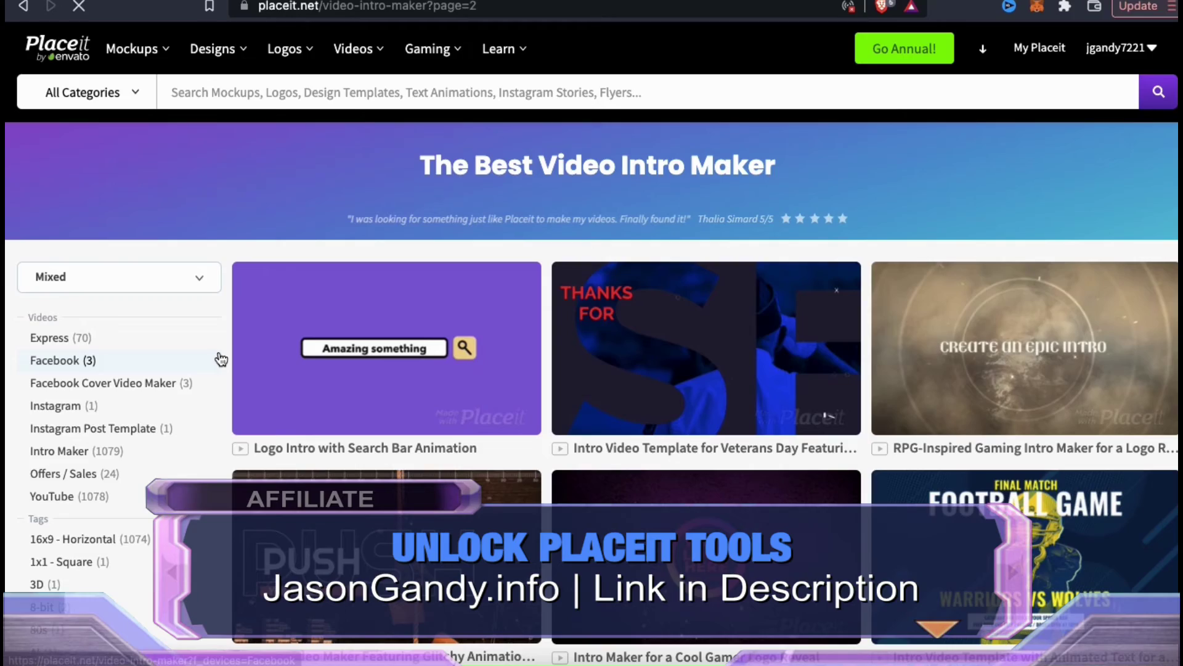
pyautogui.scroll(-10, 227, 357)
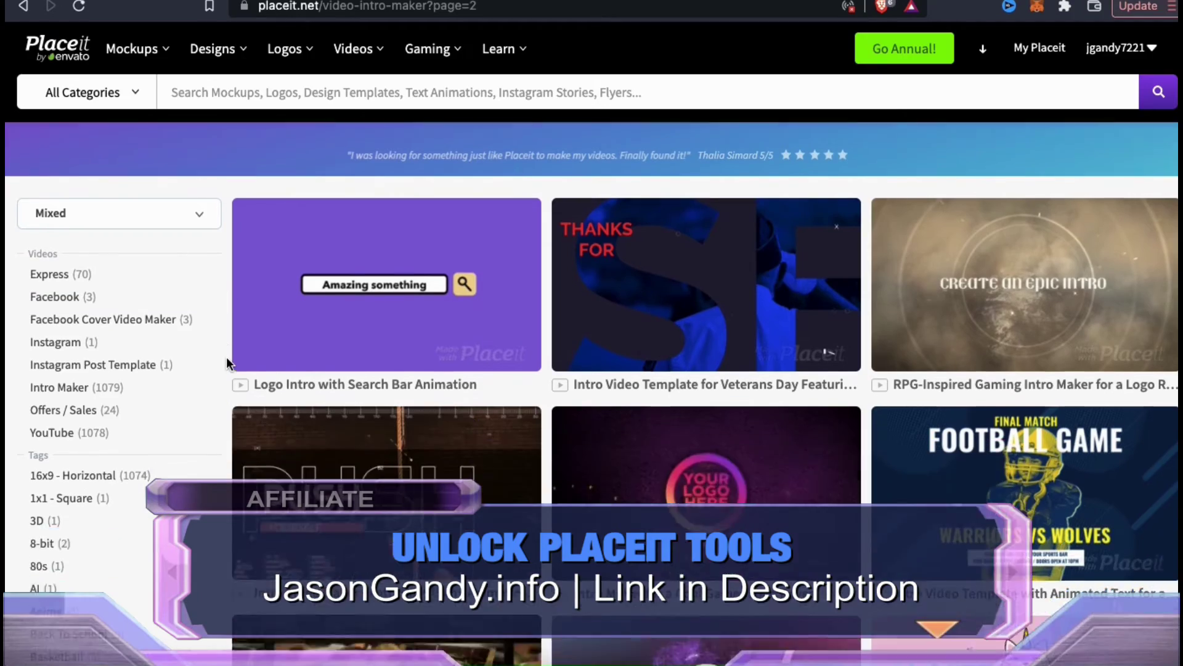
pyautogui.scroll(-4, 227, 357)
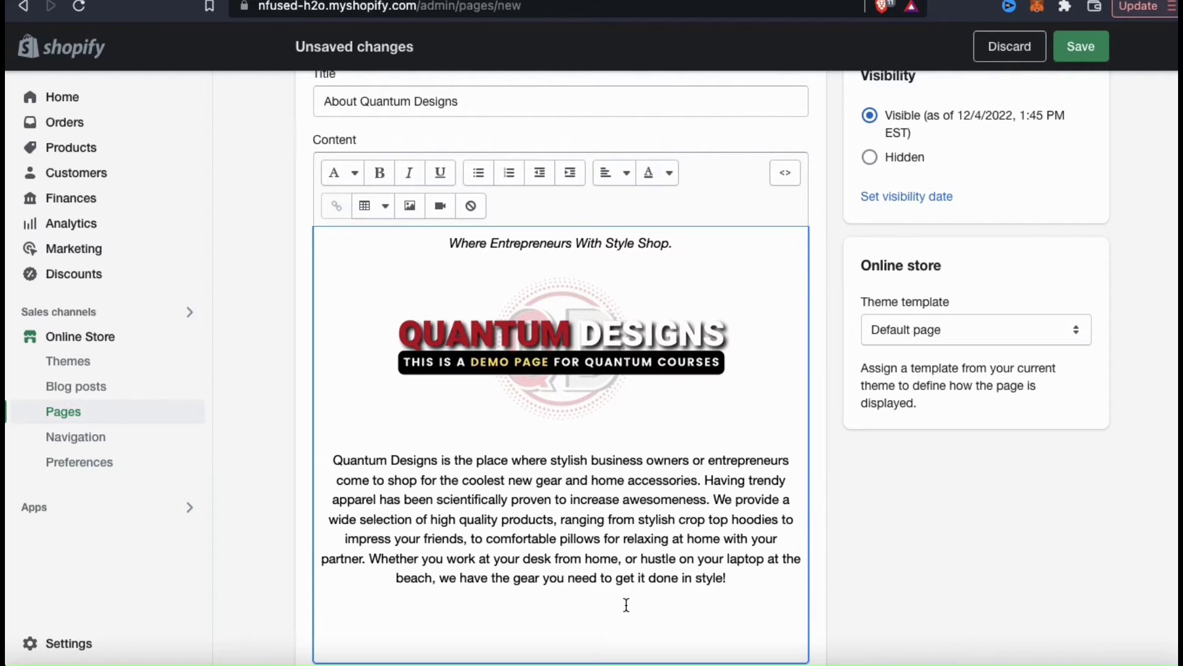
# Open video insertion on the Shopify page, and in YouTube Studio title the uploaded video "Quantum Designs" and continue past its checks
pyautogui.click(442, 209)
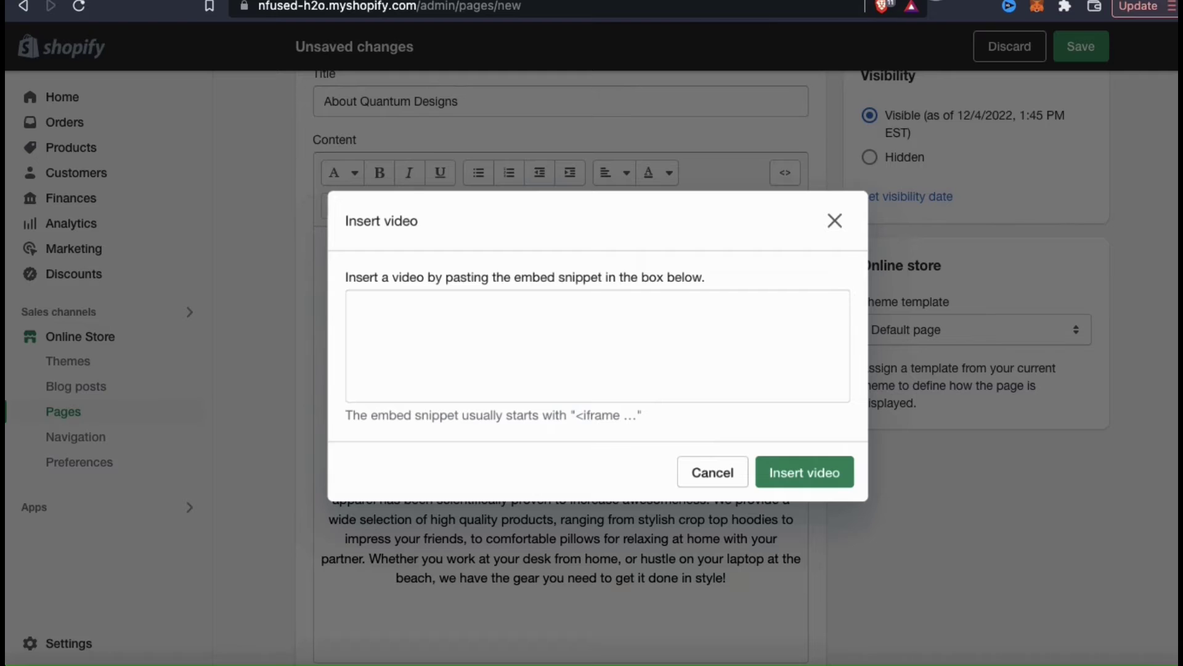
pyautogui.write('antu')
pyautogui.write('m Designs')
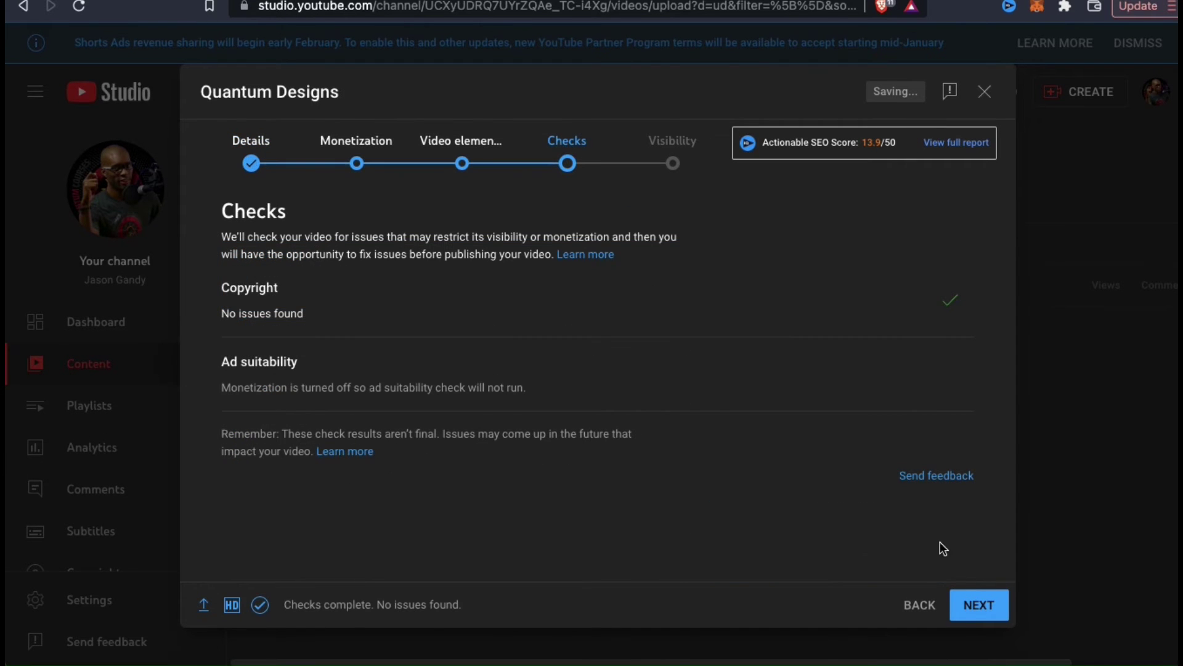
pyautogui.click(972, 608)
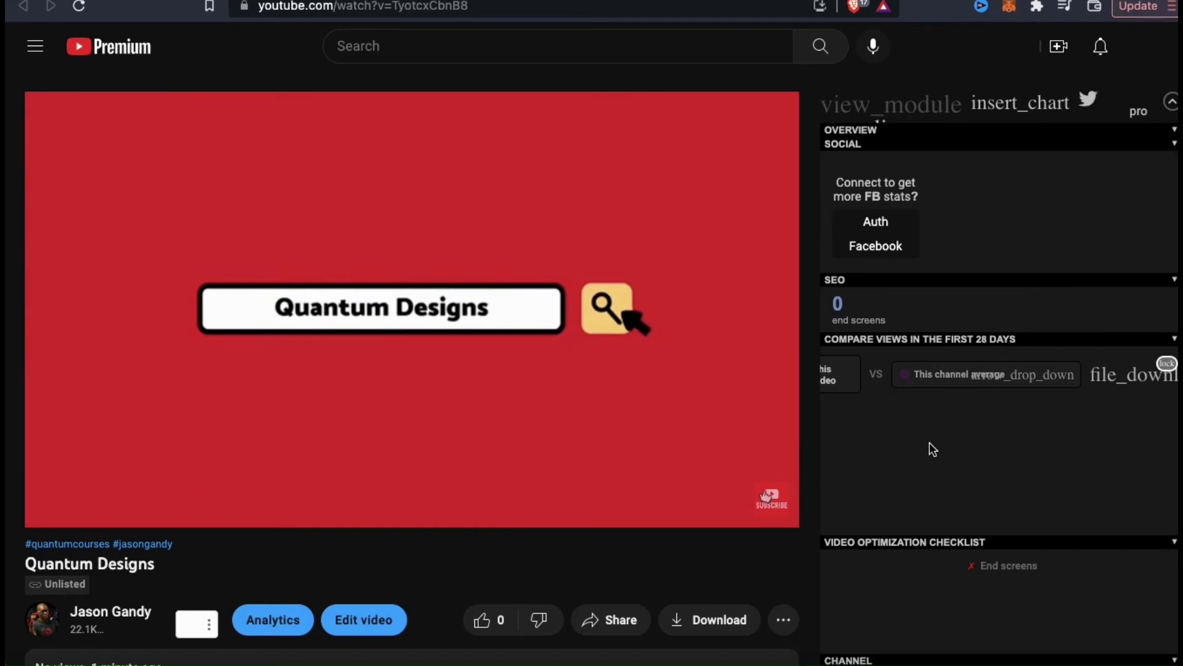
# Copy the embed code of the unlisted "Quantum Designs" video from its YouTube share options
pyautogui.scroll(-3, 930, 443)
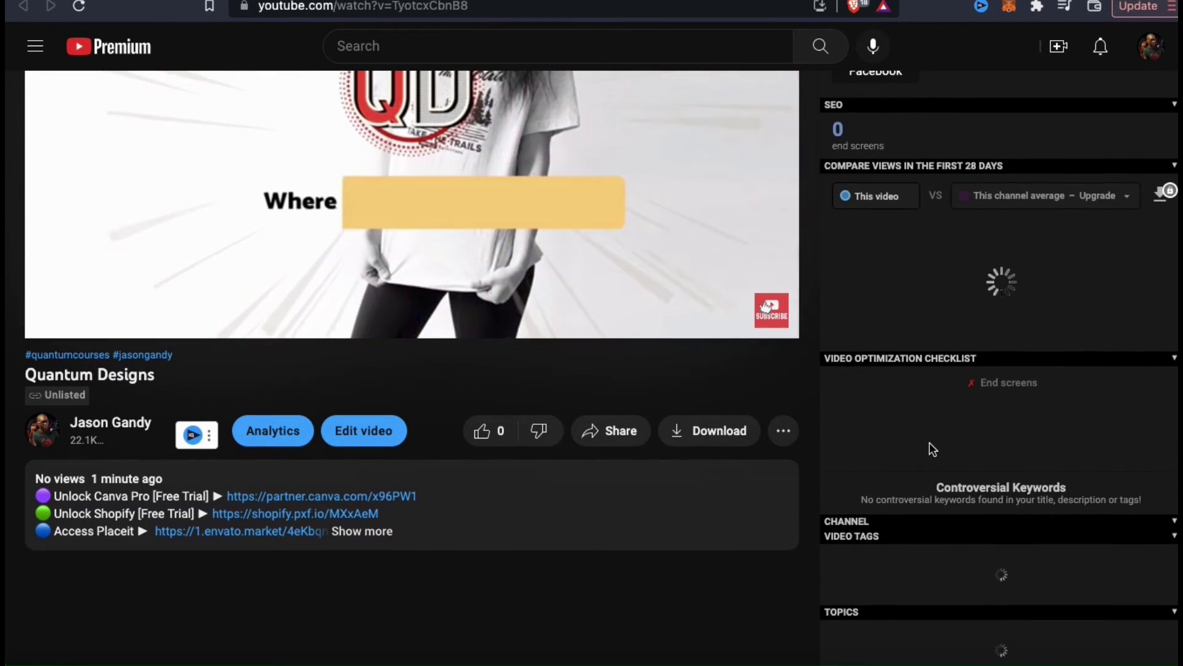
pyautogui.click(612, 431)
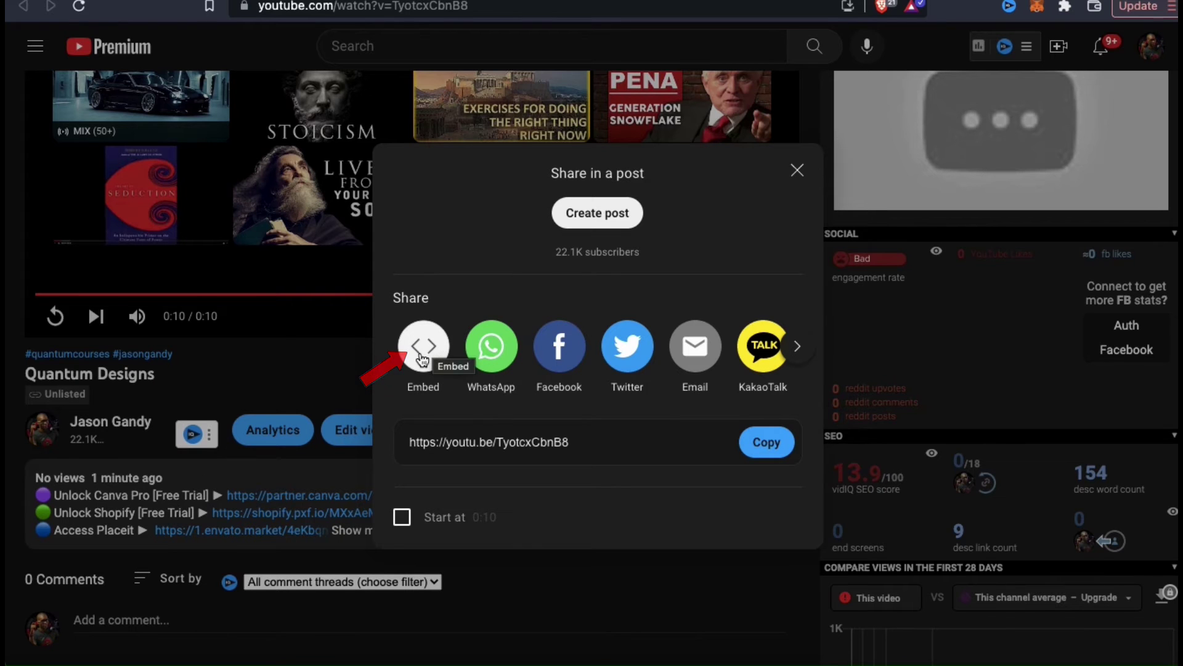
pyautogui.click(421, 350)
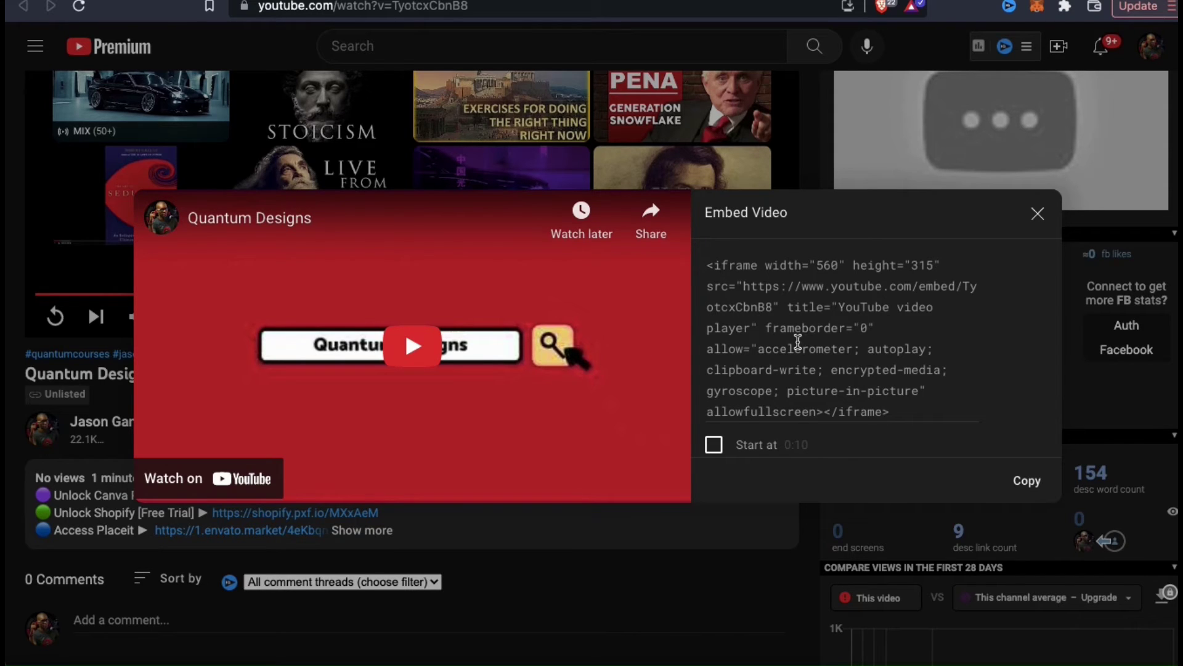
pyautogui.click(1023, 482)
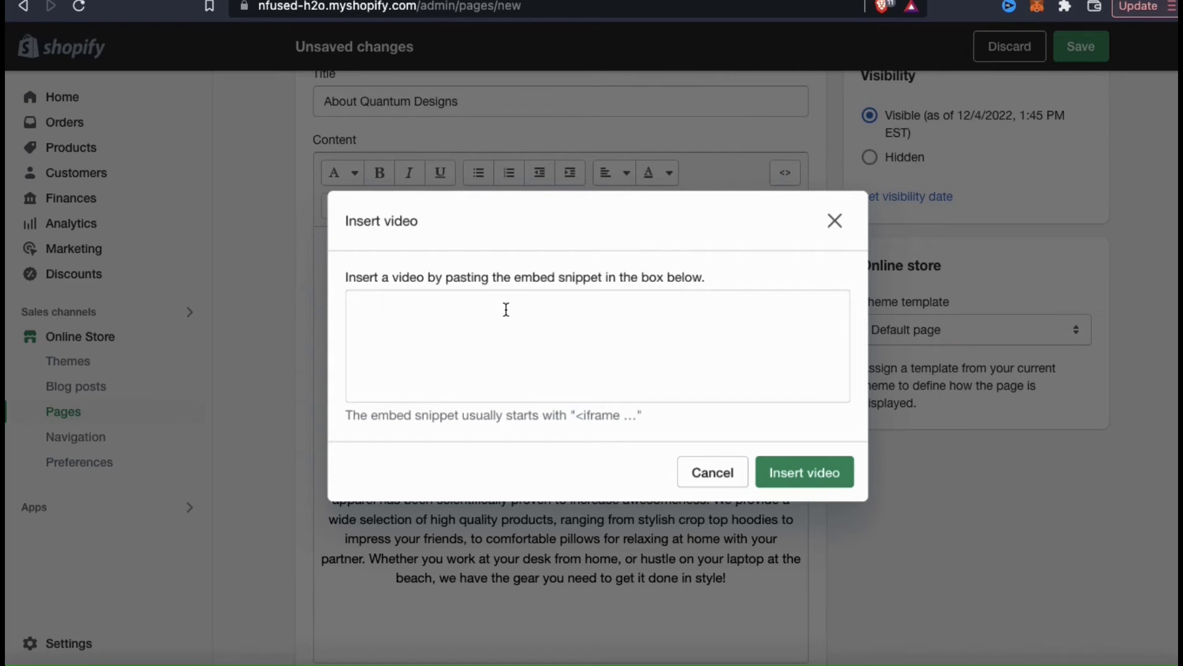
# Paste the YouTube iframe embed snippet into the Shopify video insertion dialog and insert the video below the description
pyautogui.rightClick(524, 291)
pyautogui.click(545, 412)
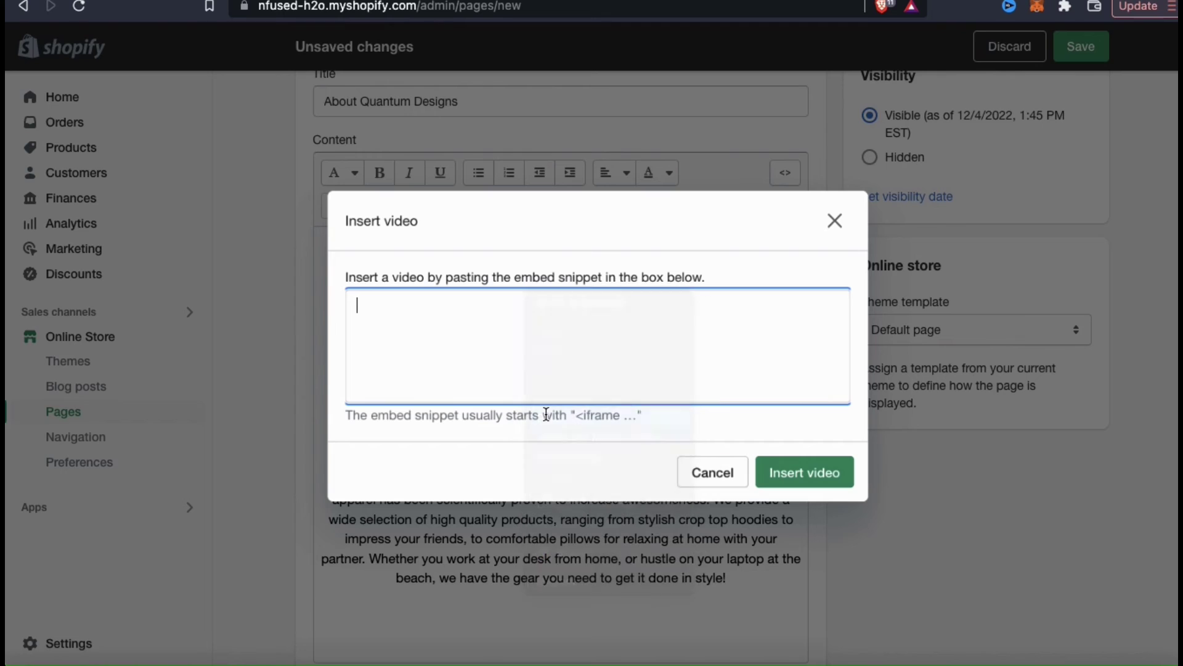
pyautogui.click(581, 430)
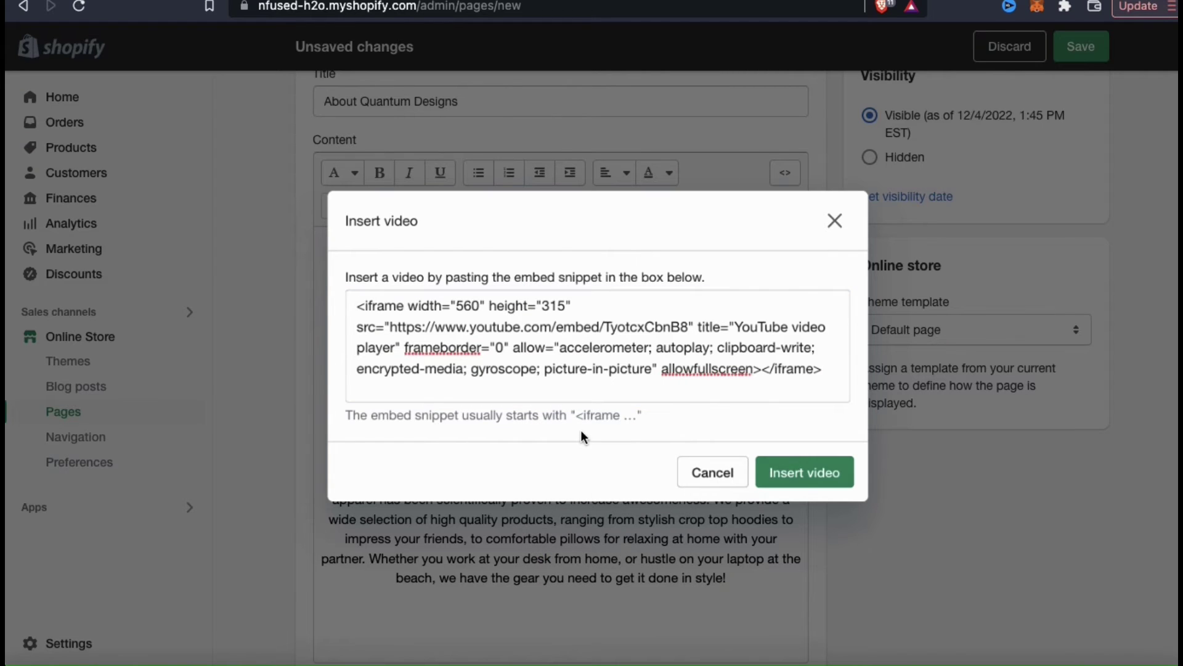
pyautogui.click(799, 479)
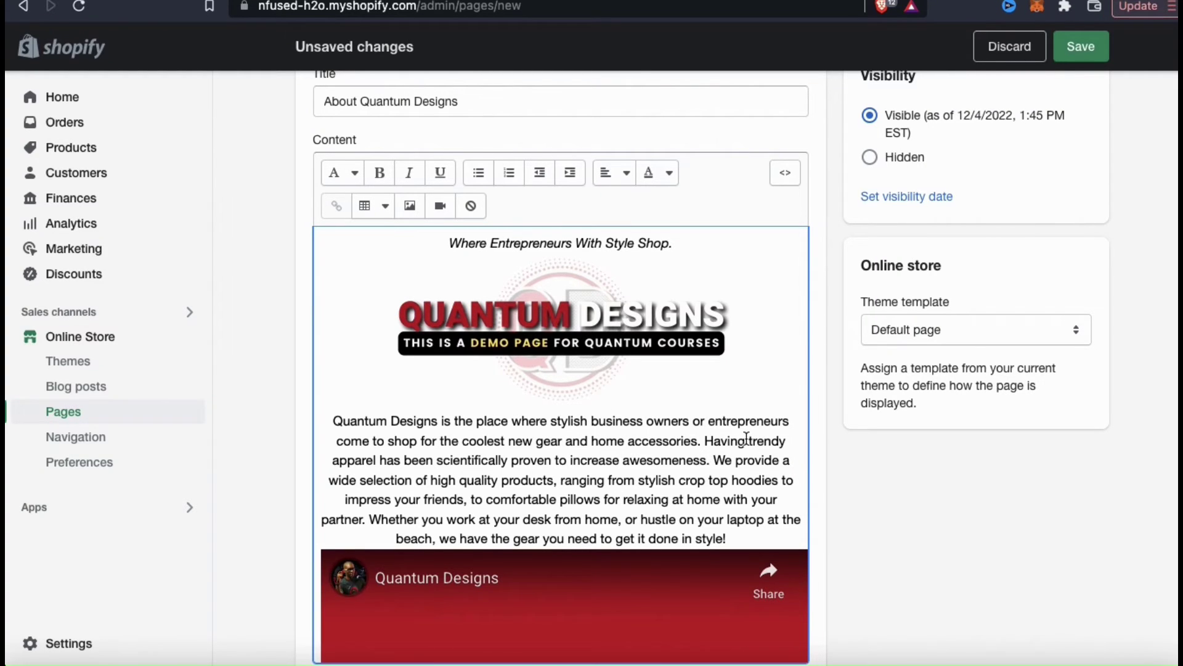
# Add a blank line between the description and the embedded video, and enter the heading "Our Production Process" below the video
pyautogui.scroll(-3, 747, 439)
pyautogui.click(748, 414)
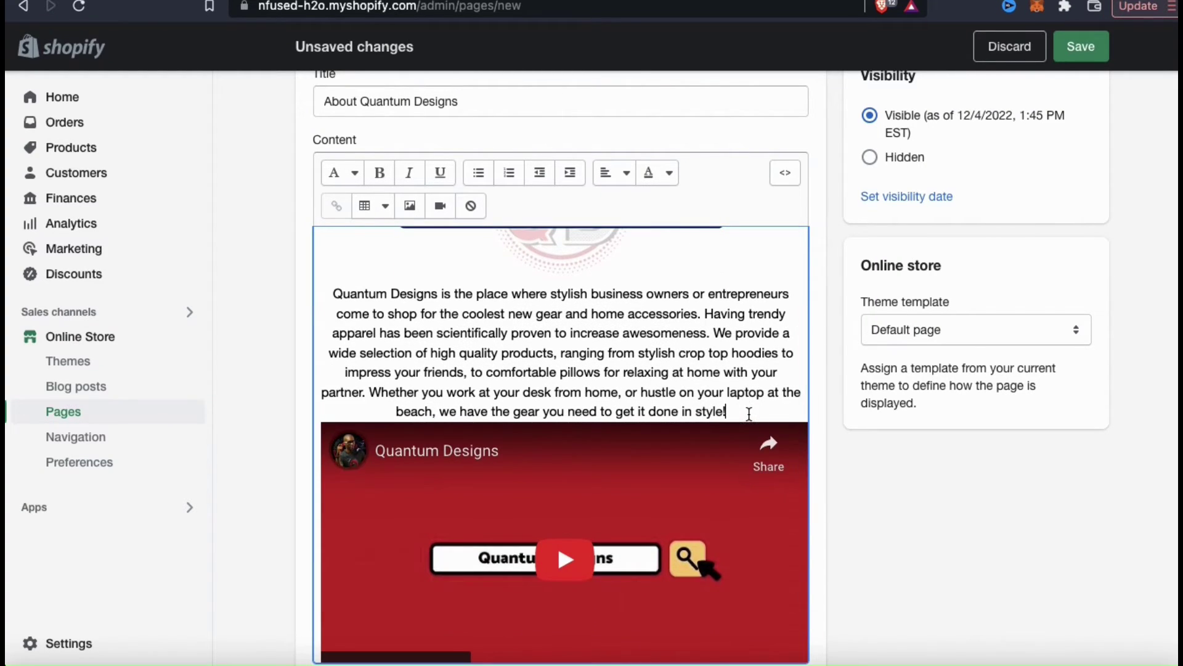
pyautogui.press('Return')
pyautogui.scroll(-1, 718, 354)
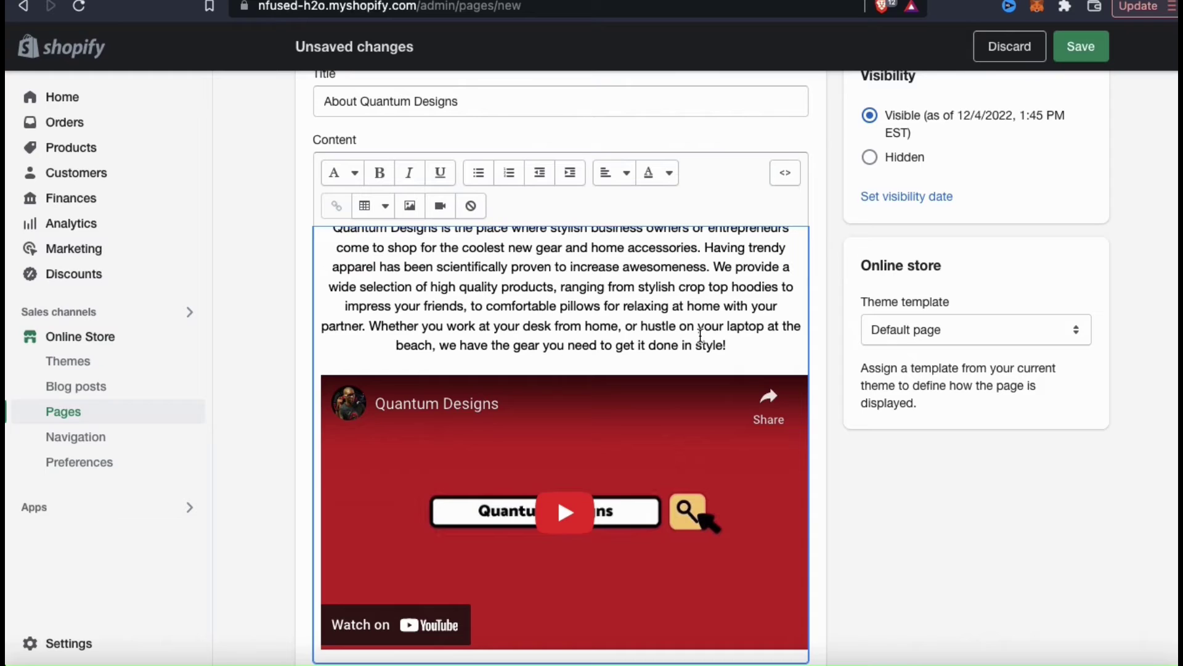
pyautogui.press('Down')
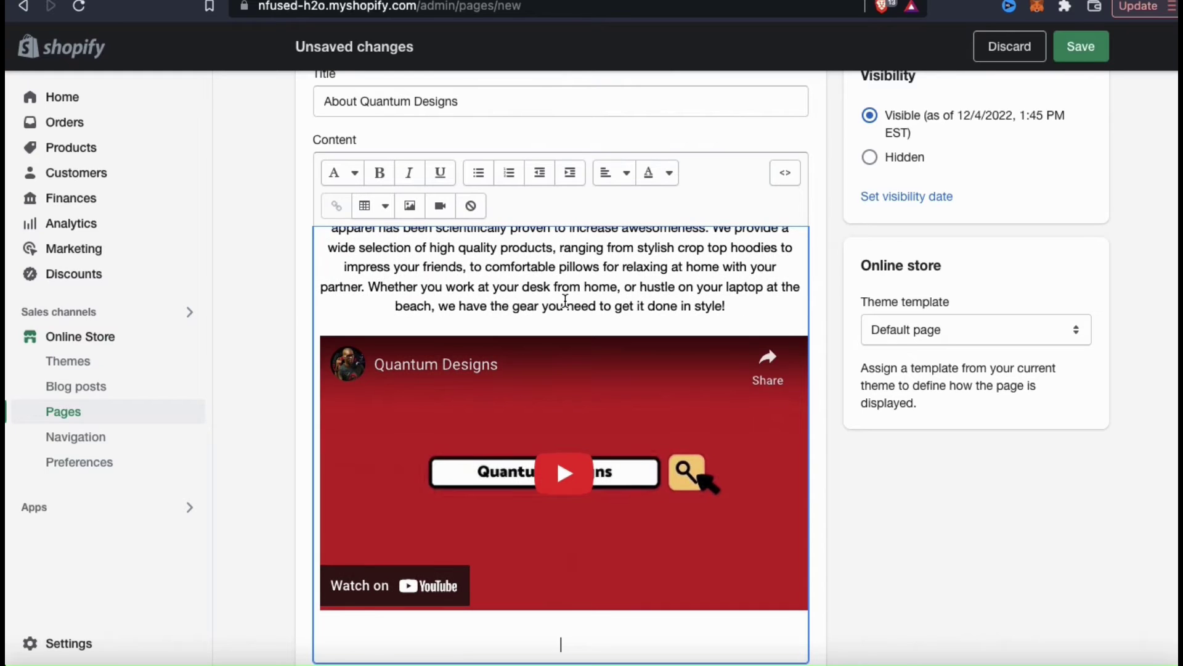
pyautogui.press('Down')
pyautogui.write('Our Production Process')
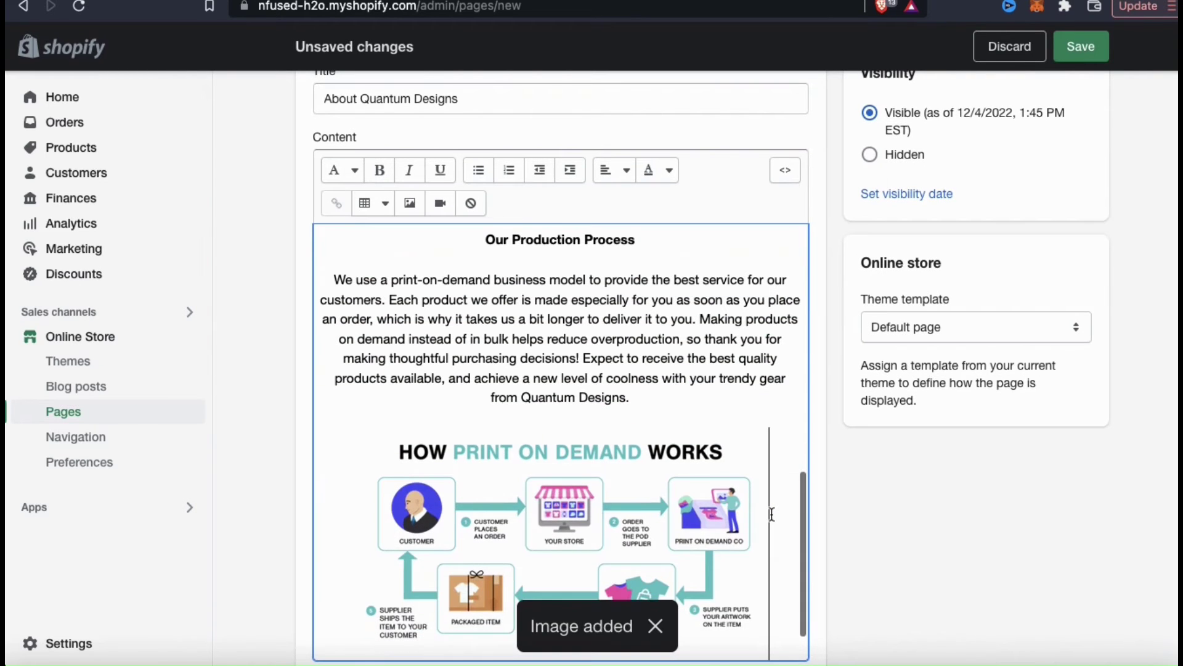
# Insert the uploaded store owner quote image at Product image (480px) size below the Store Owner paragraph
pyautogui.scroll(-1, 772, 513)
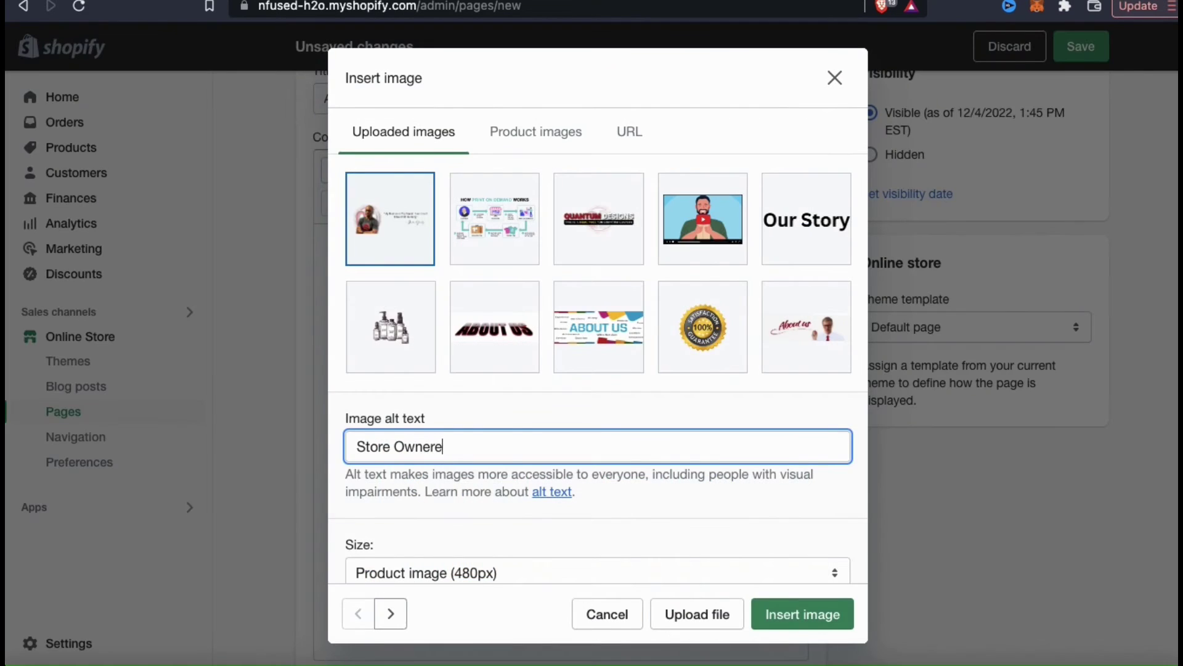
pyautogui.click(795, 612)
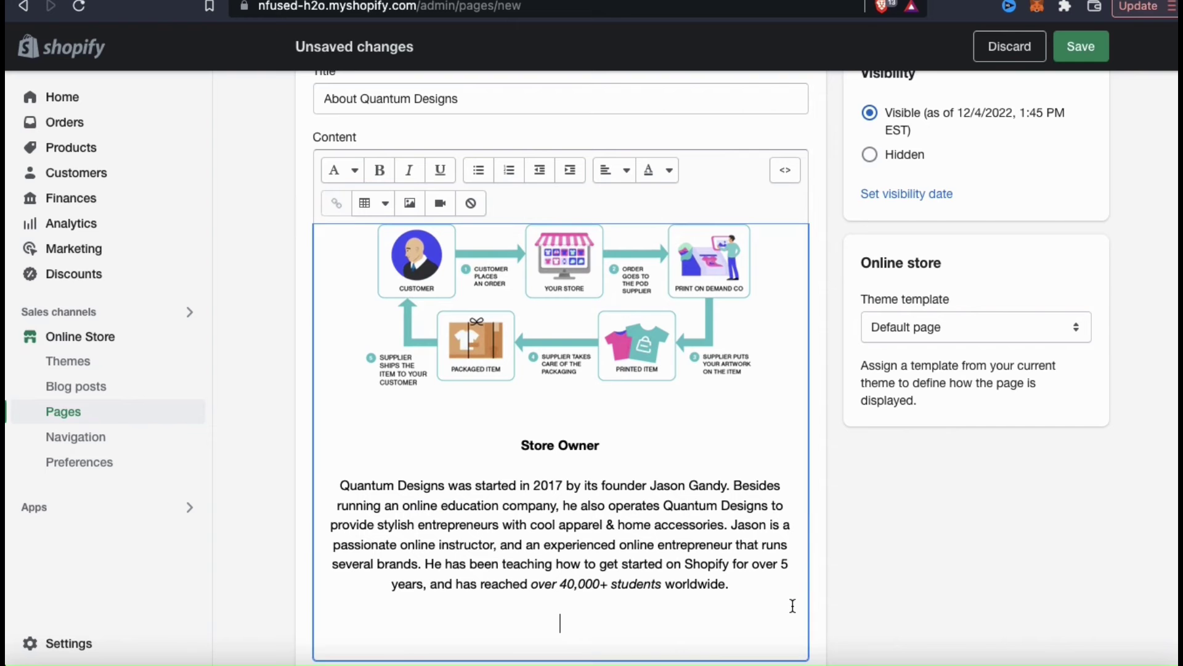
pyautogui.scroll(-5, 723, 479)
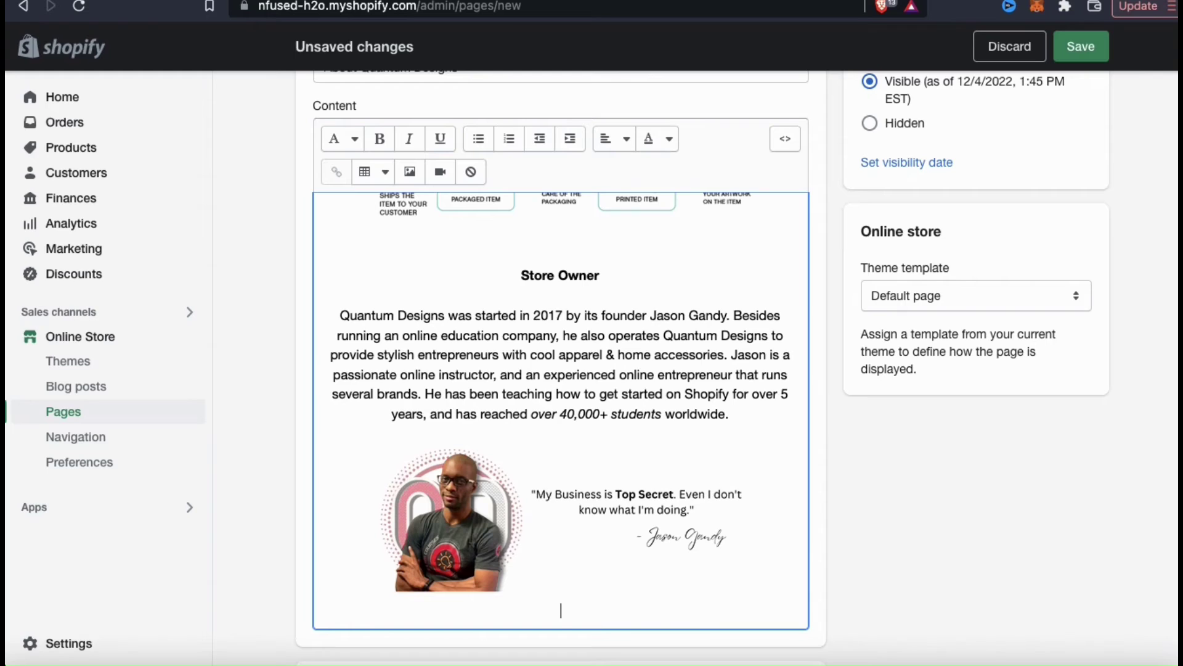
# Below the owner image, enter "Want to learn more? Visit our training website" with "Quantum Courses" on the following line
pyautogui.press('Return')
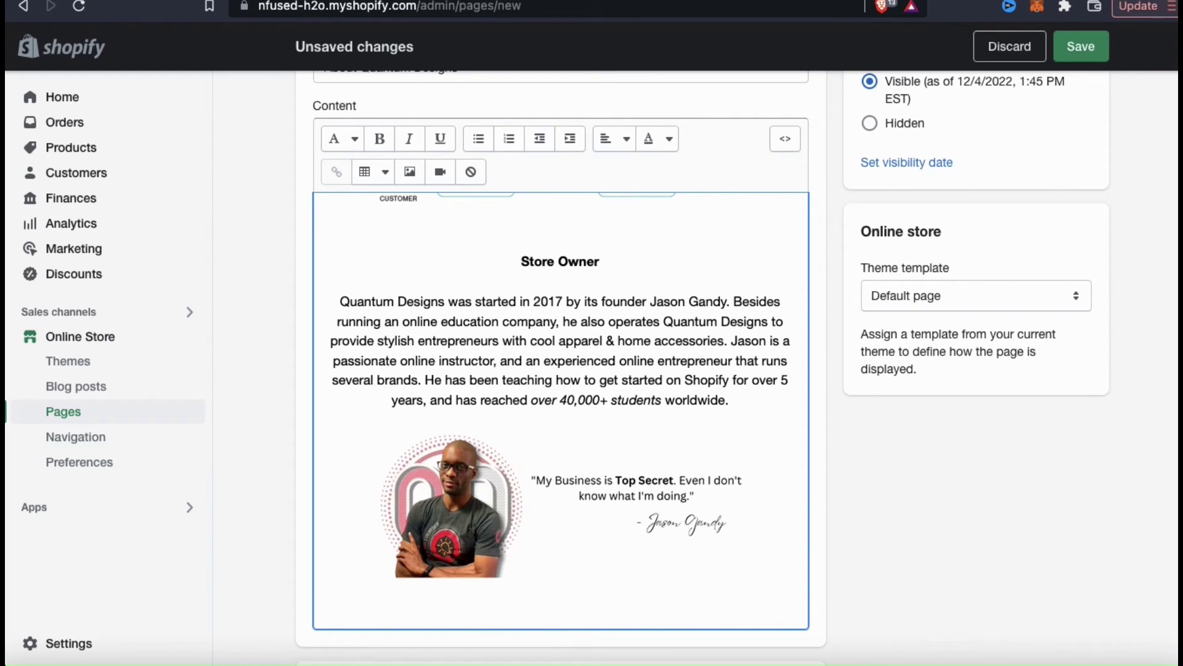
pyautogui.write('Want to learn more')
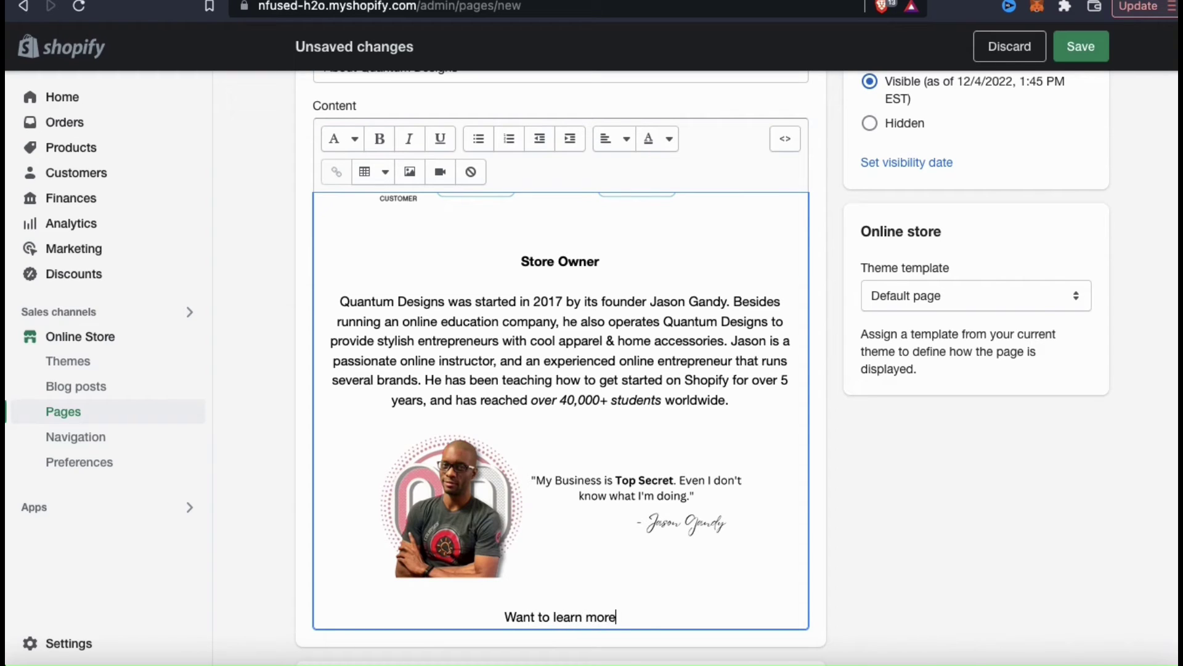
pyautogui.write('? Vi')
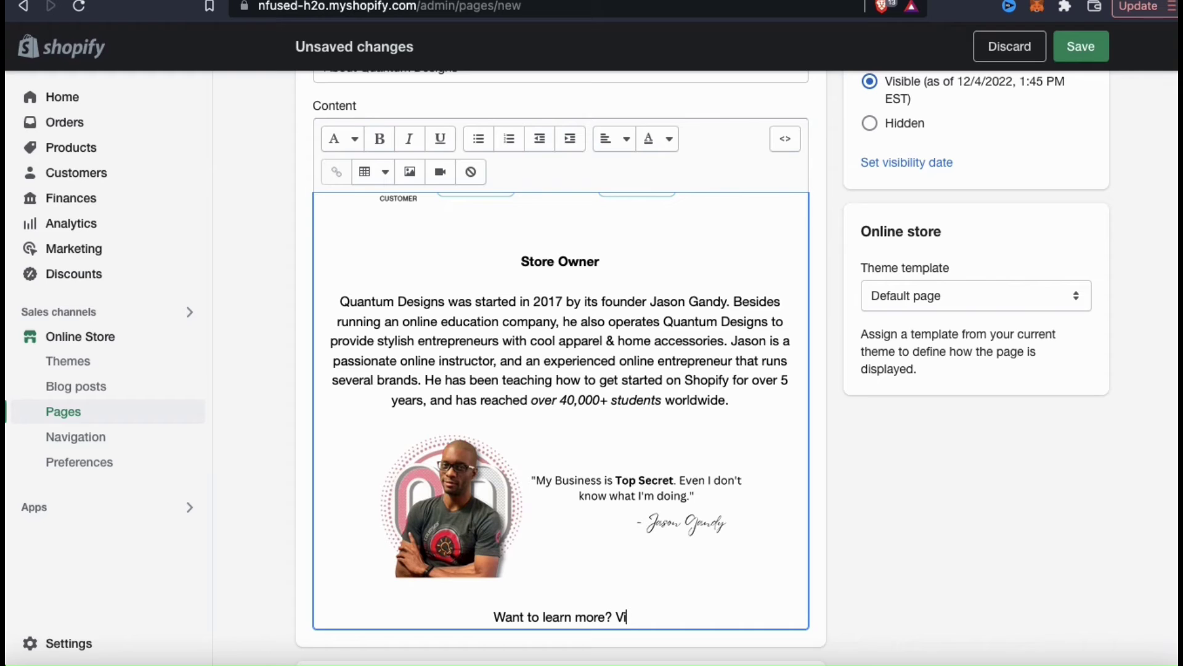
pyautogui.write('sit')
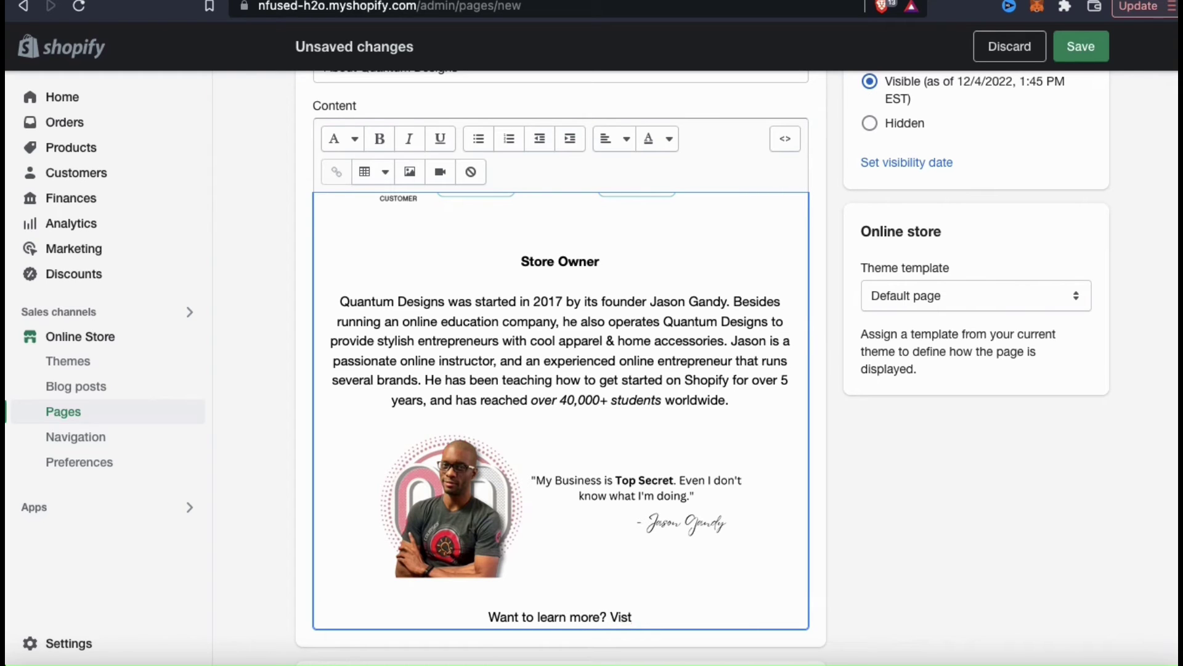
pyautogui.write(' our training website')
pyautogui.hotkey('shift', 'Return')
pyautogui.write('Quantum ')
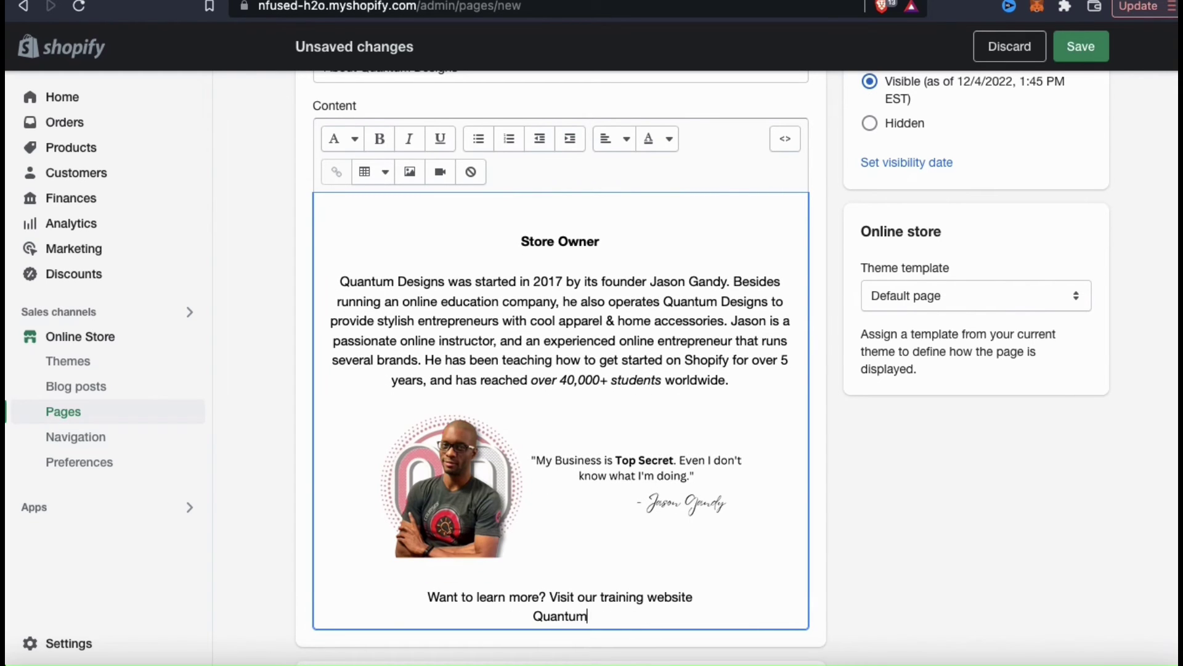
pyautogui.write('Courses')
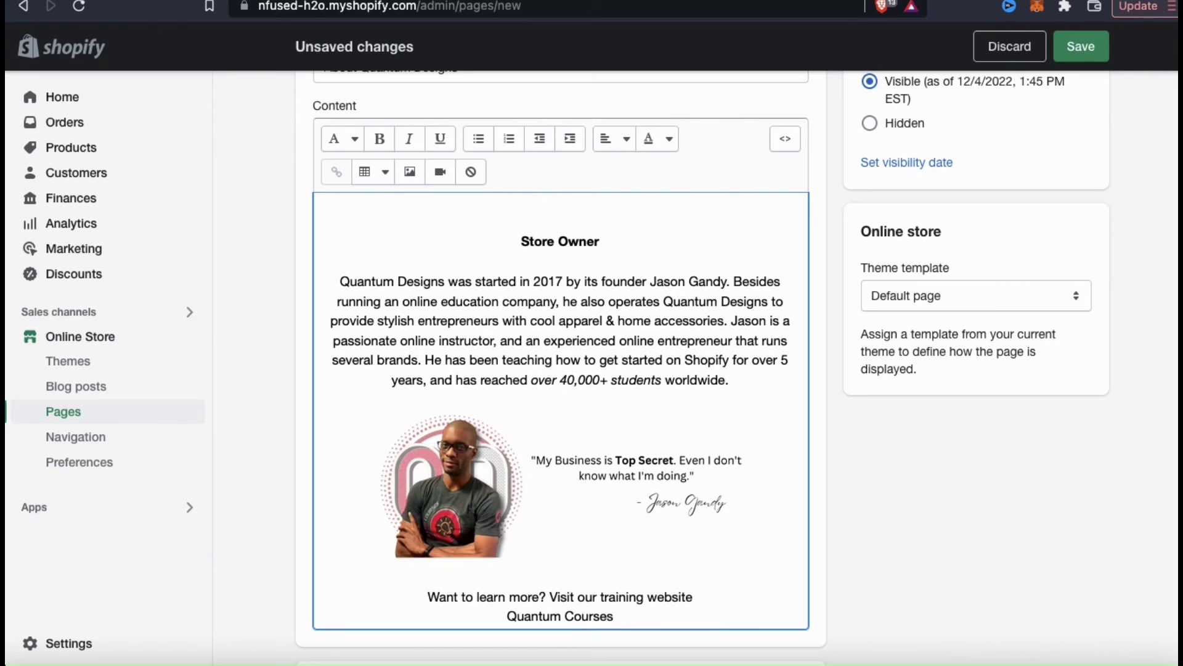
# Link the "Quantum Courses" text to the owner's training website, with link title "Quantum Courses" and opening in a new window
pyautogui.scroll(-1, 616, 591)
pyautogui.moveTo(617, 593); pyautogui.dragTo(507, 591)
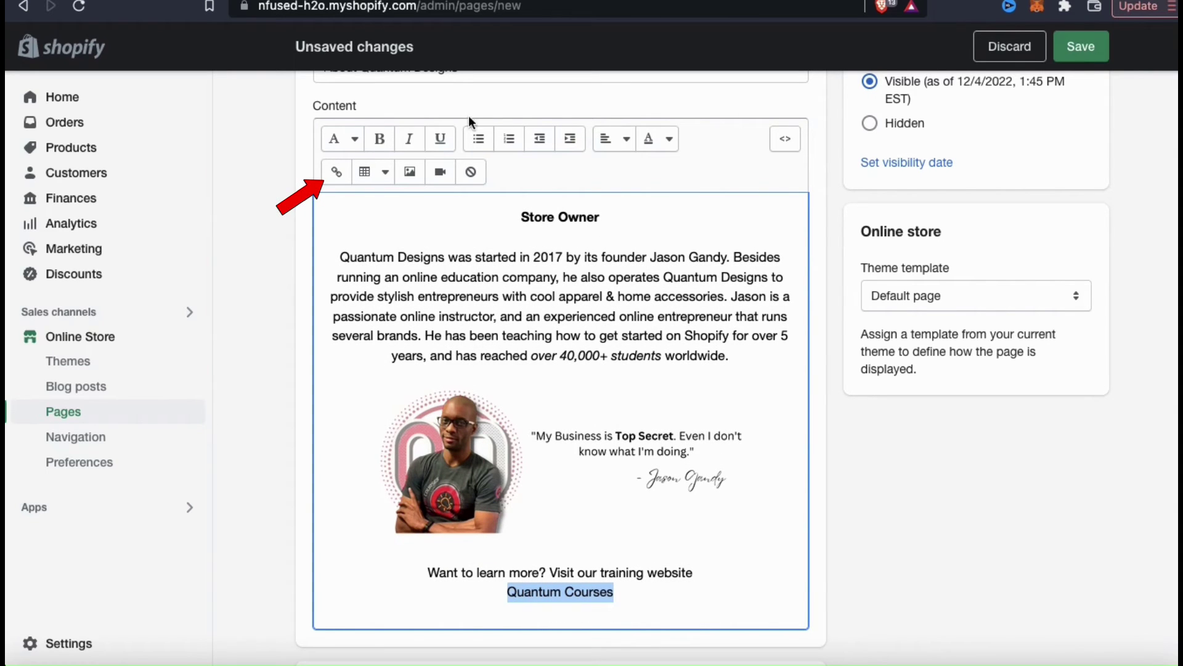
pyautogui.click(335, 173)
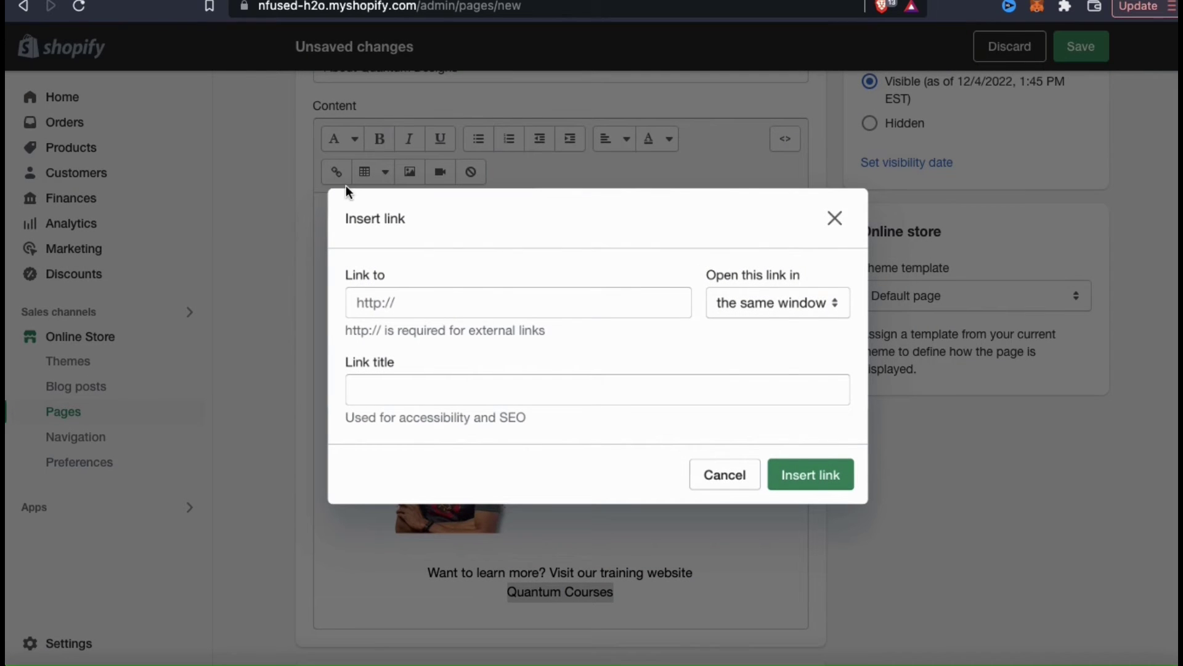
pyautogui.click(431, 300)
pyautogui.write('http://jasongandy.info')
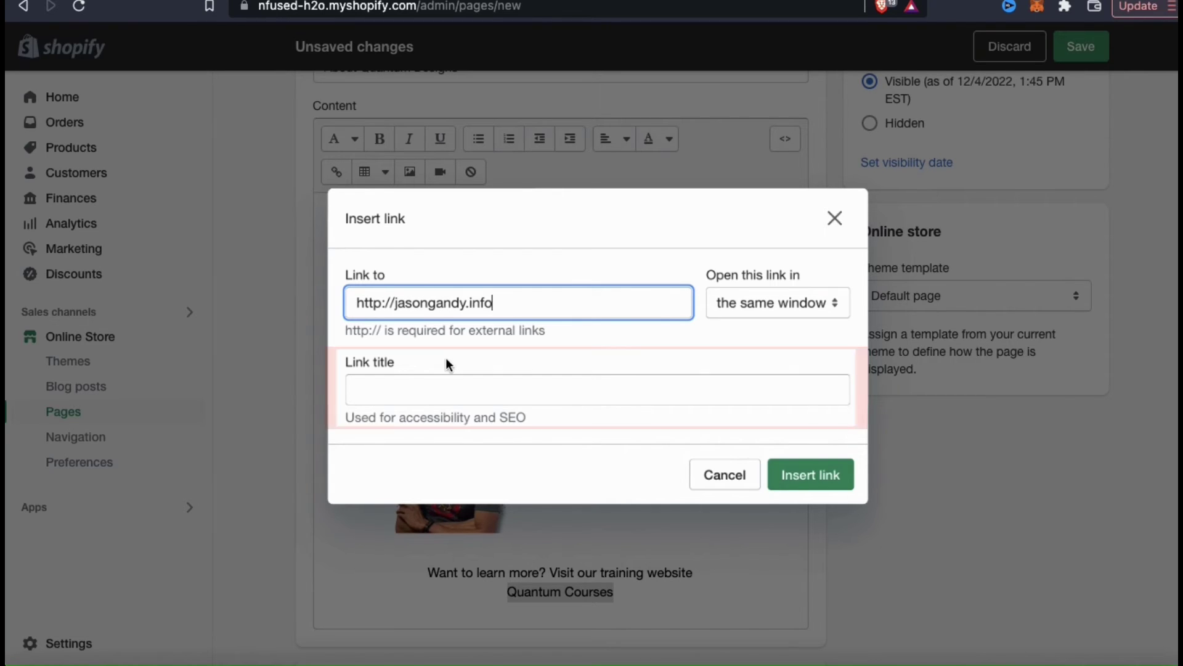
pyautogui.click(447, 386)
pyautogui.write('Quantum Coursew')
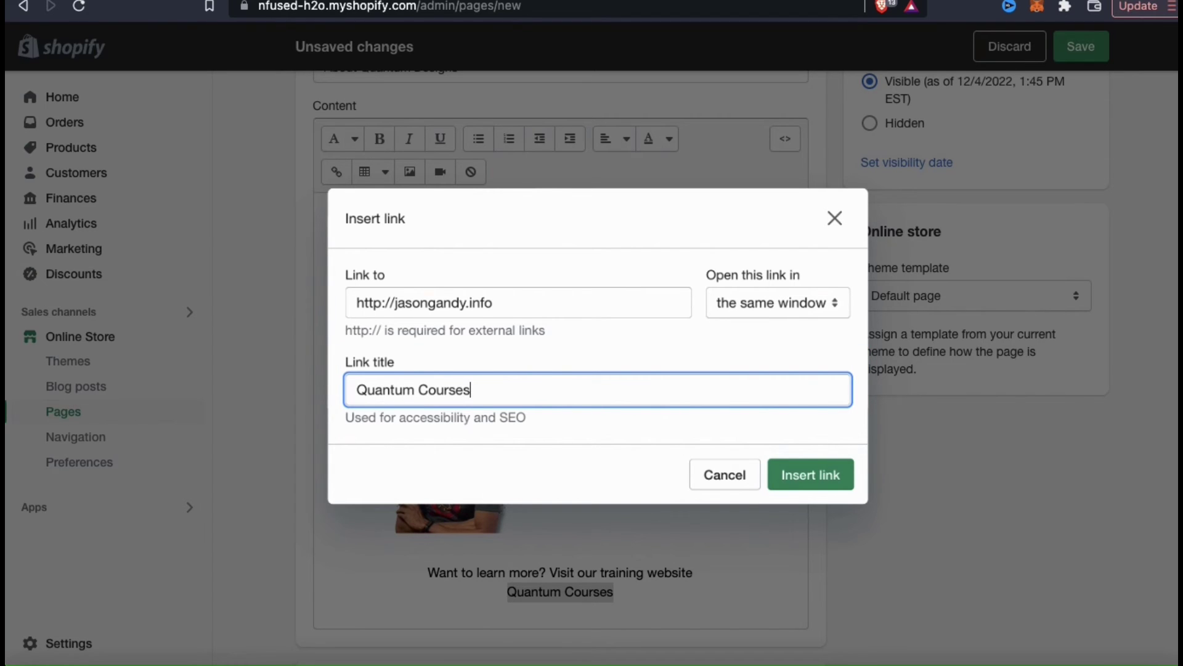
pyautogui.click(819, 297)
pyautogui.click(791, 323)
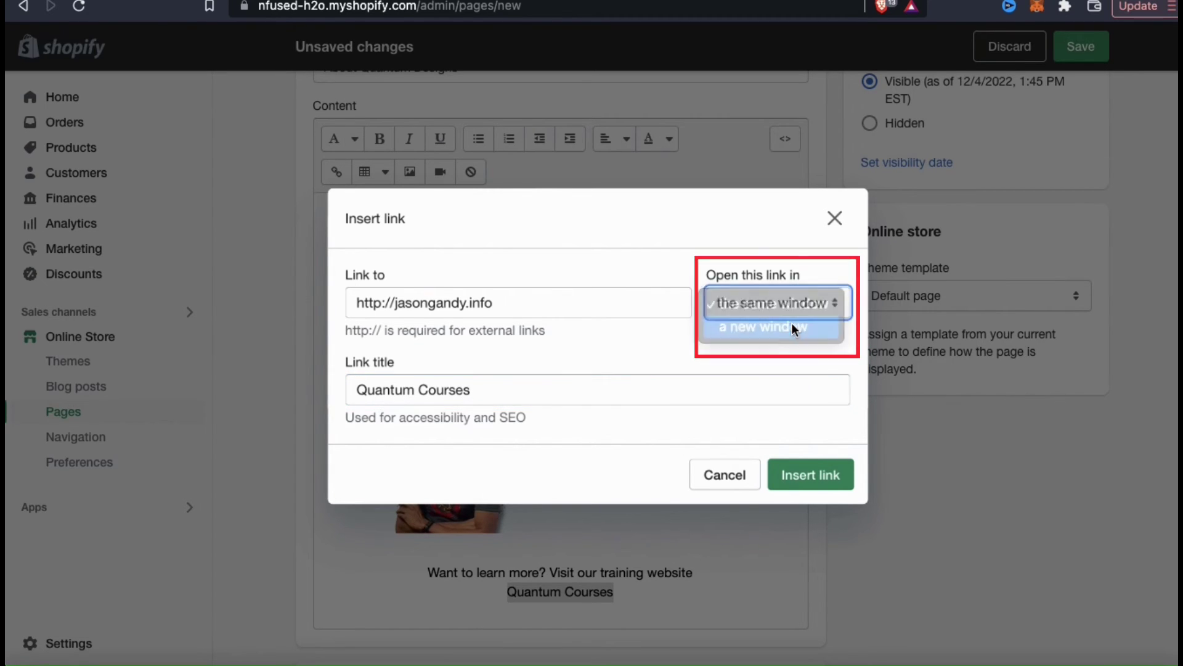
pyautogui.click(820, 478)
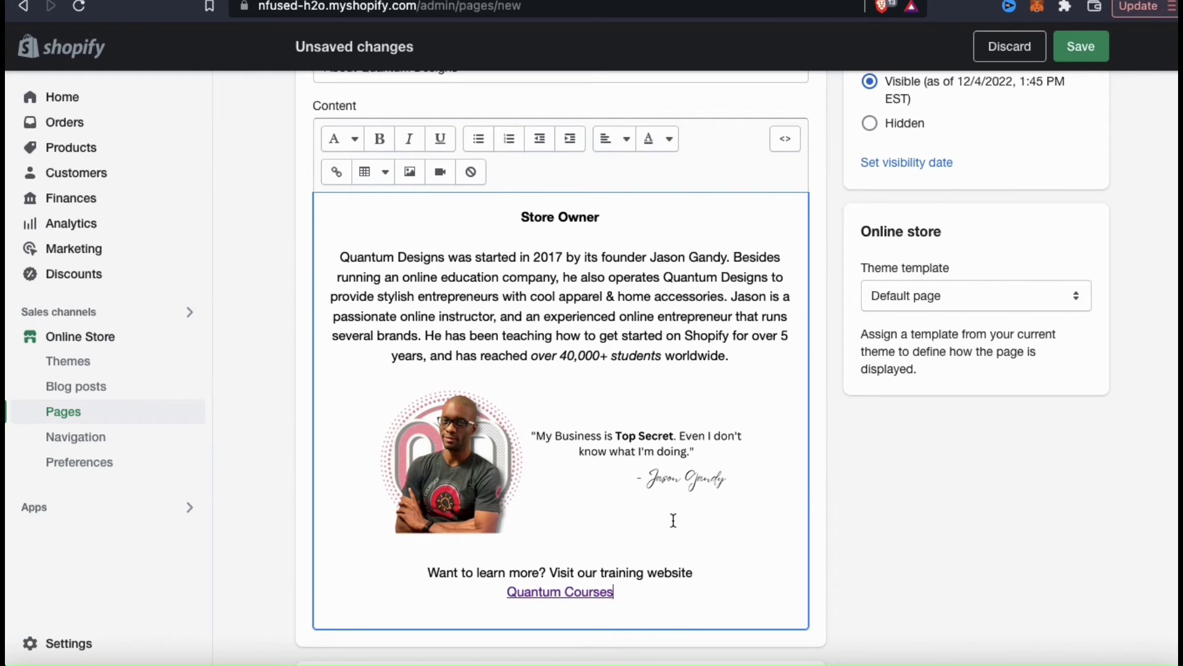
# Italicize the "Want to learn more? Visit our training website" line and make the "Quantum Courses" link bold
pyautogui.tripleClick(431, 572)
pyautogui.click(409, 138)
pyautogui.click(363, 548)
pyautogui.moveTo(507, 591); pyautogui.dragTo(614, 591)
pyautogui.press('super+b')
pyautogui.click(746, 596)
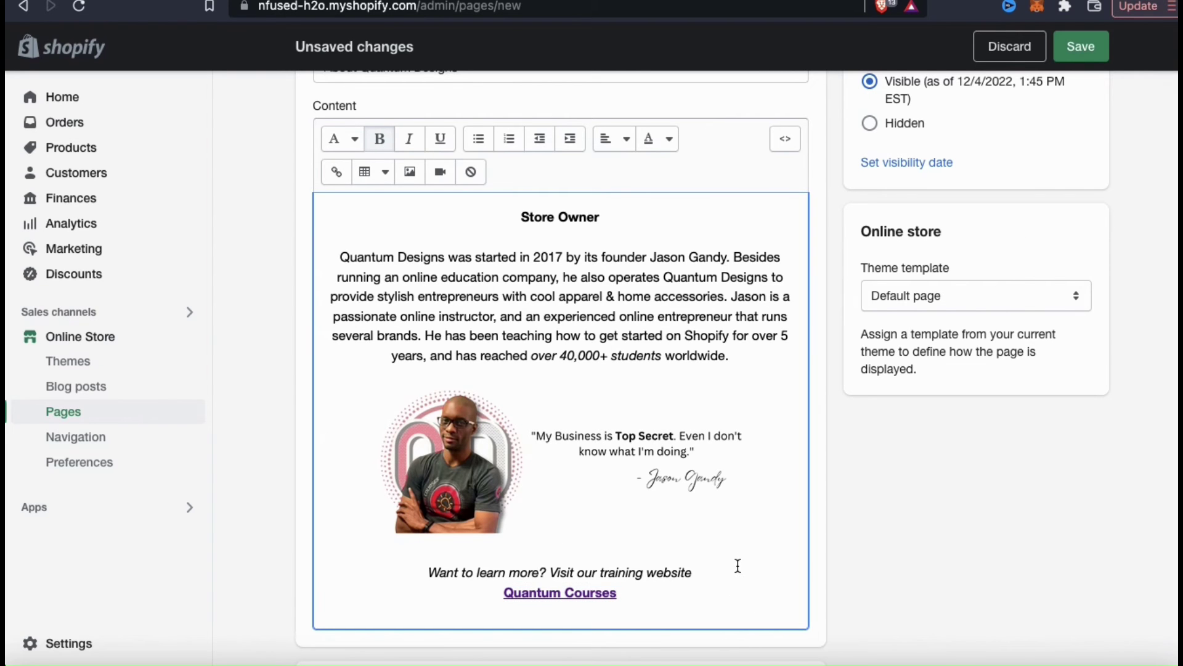
# Set the page's visibility to Visible with the Default page theme template, and save the page
pyautogui.scroll(10, 756, 530)
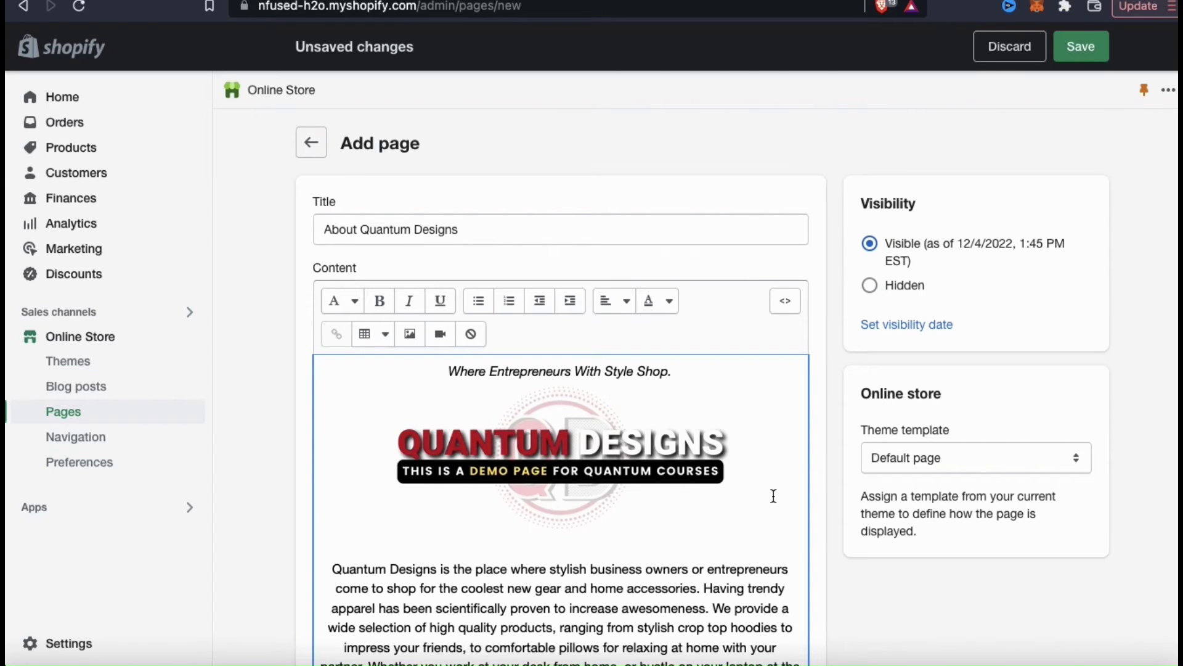
pyautogui.click(936, 327)
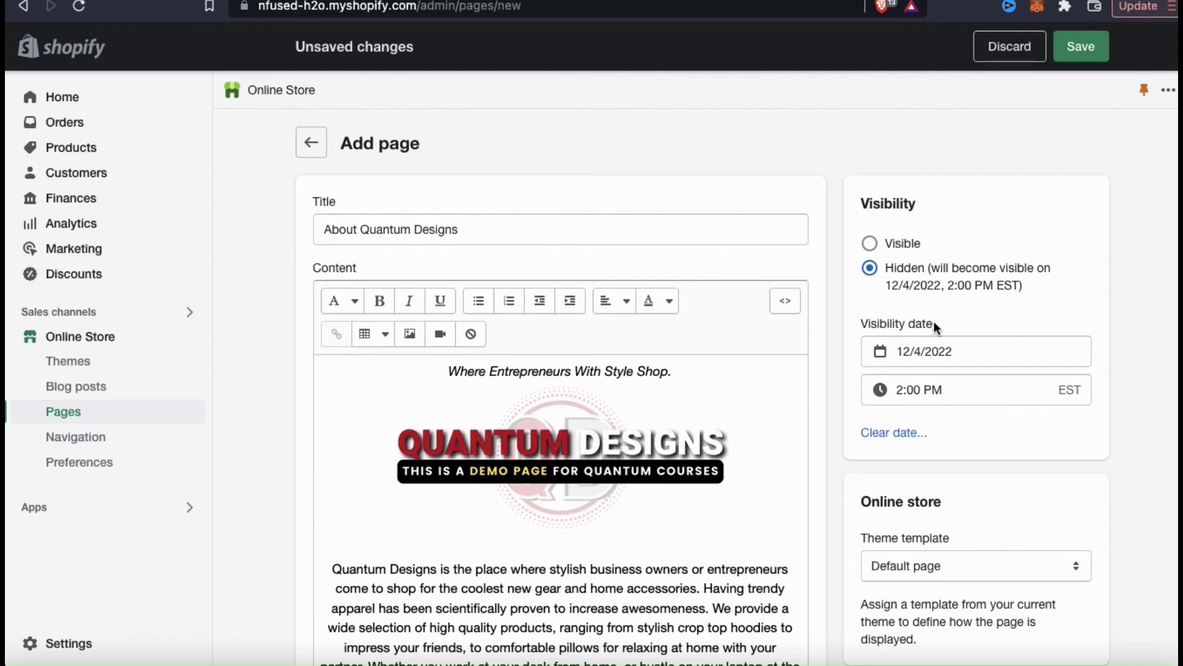
pyautogui.click(870, 244)
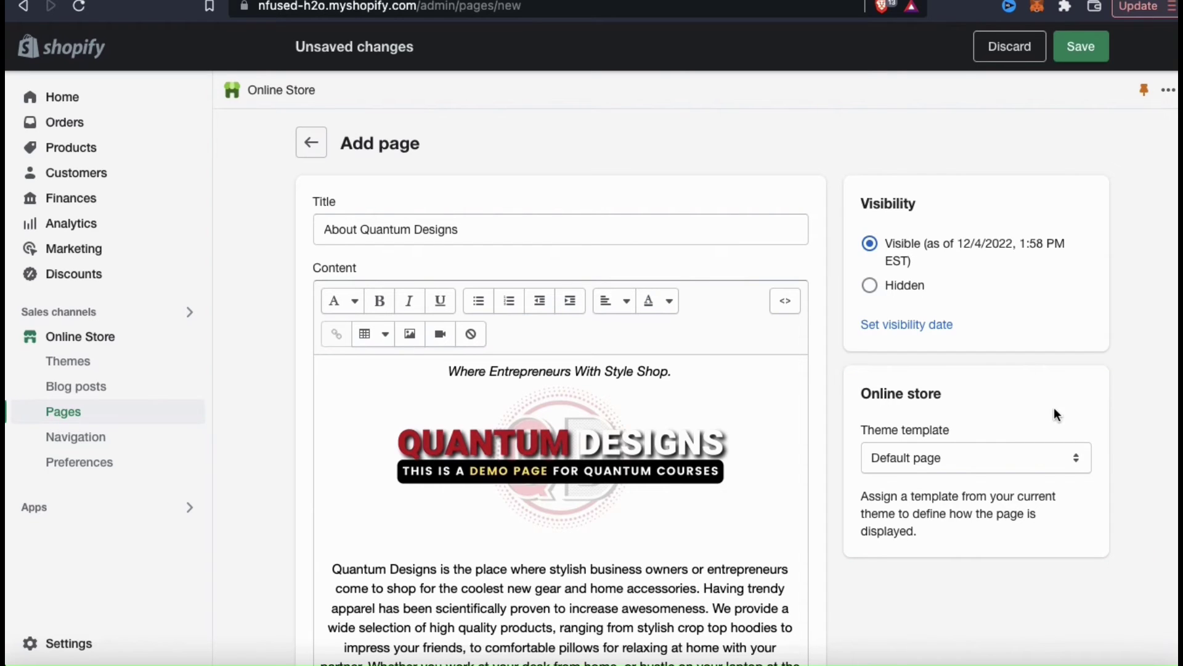
pyautogui.click(1071, 455)
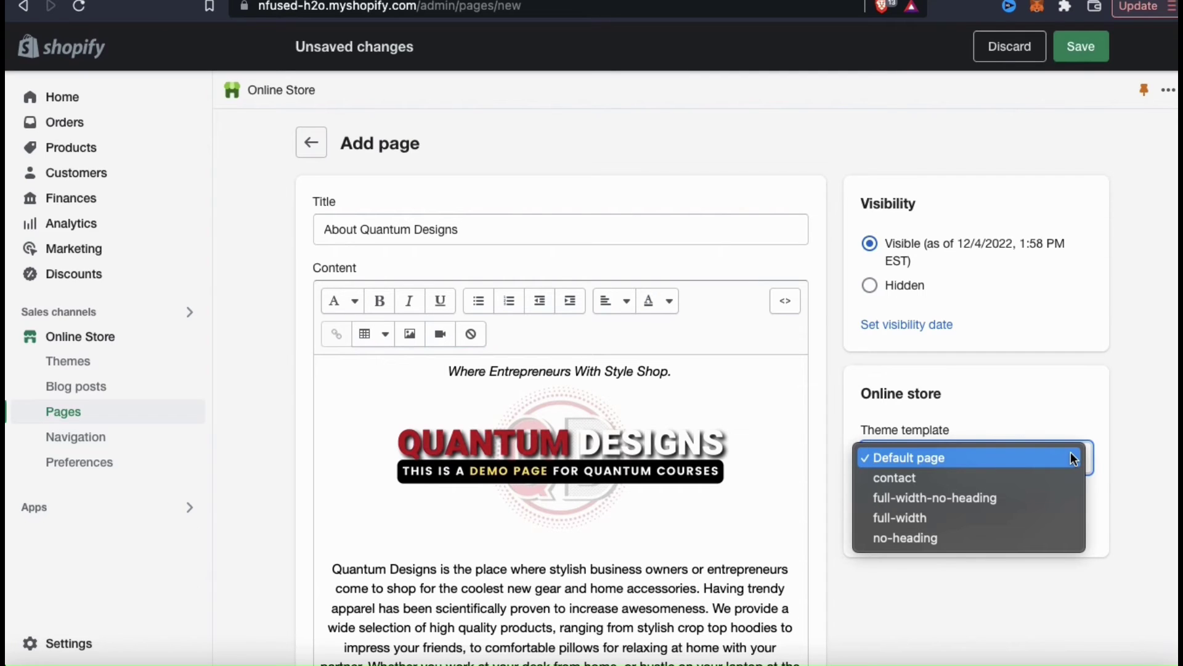
pyautogui.click(1073, 457)
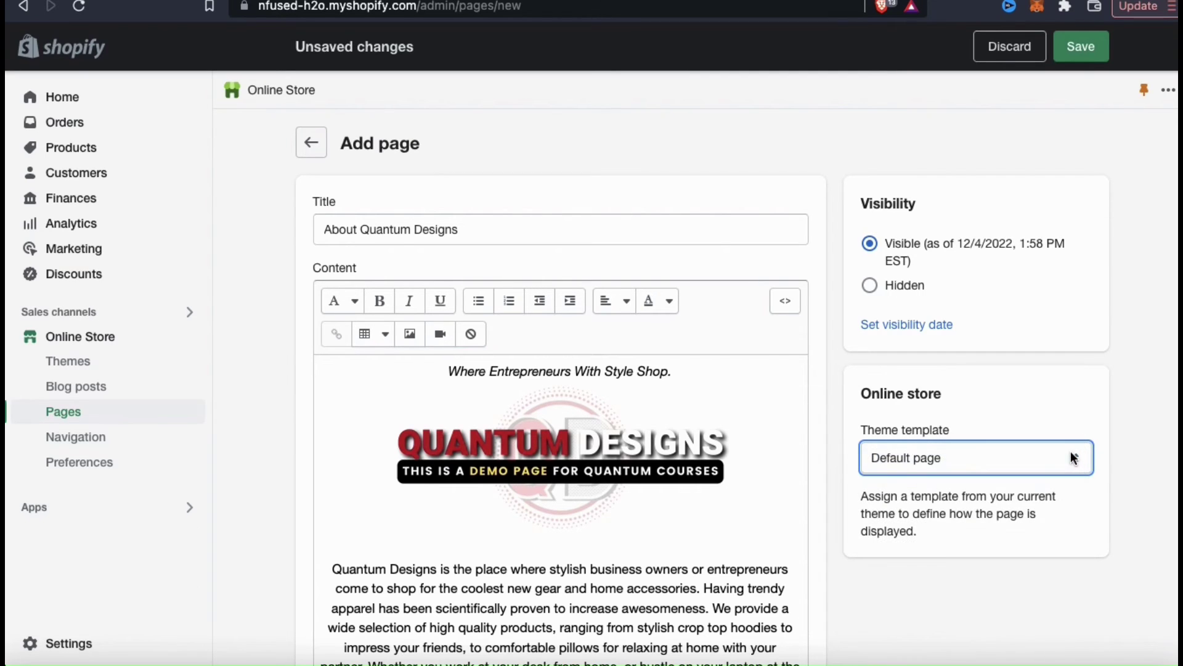
pyautogui.click(1063, 406)
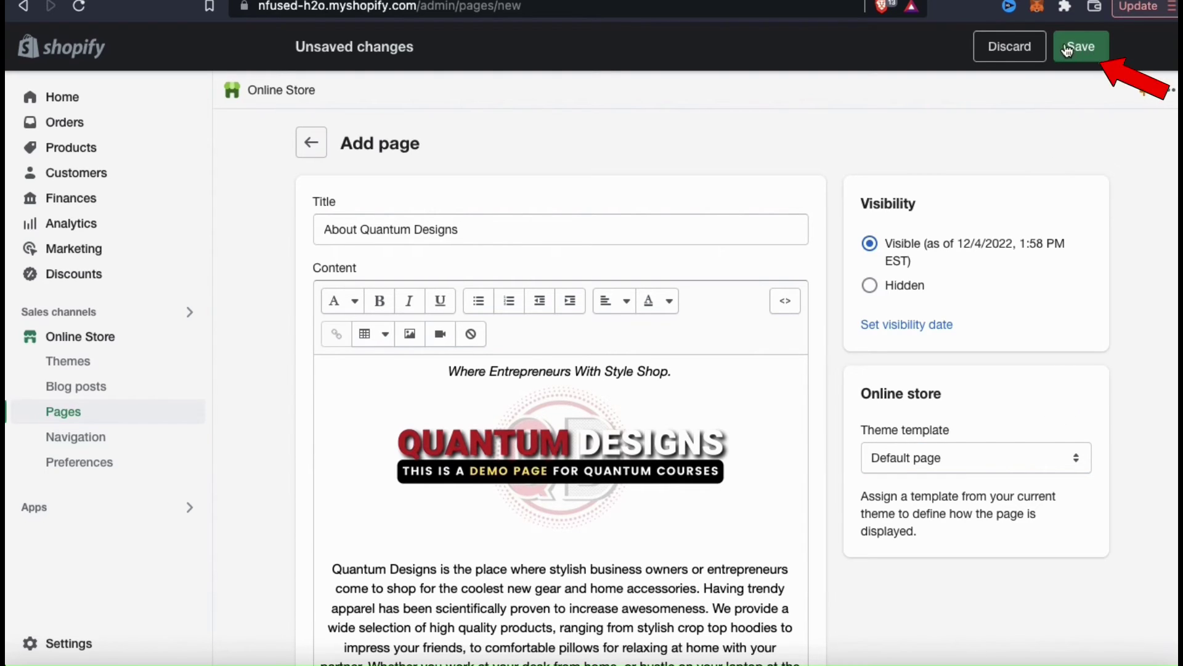
pyautogui.click(1085, 54)
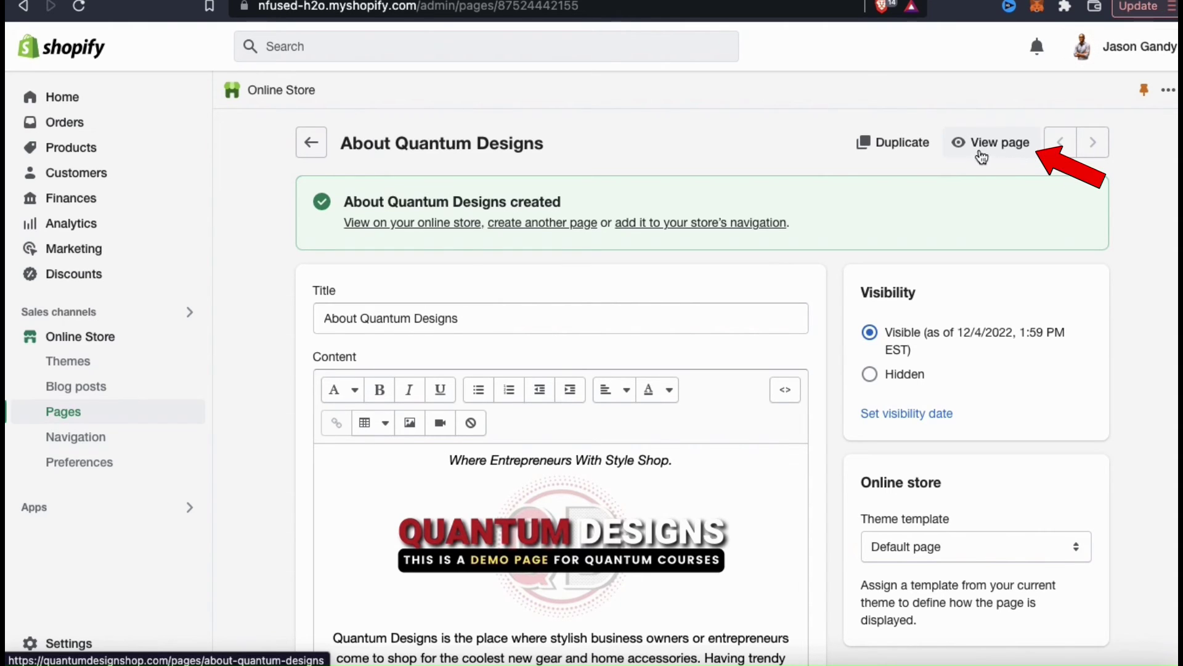
# View the published About Quantum Designs page in the online store and review its content from the tagline to the closing link
pyautogui.click(1002, 146)
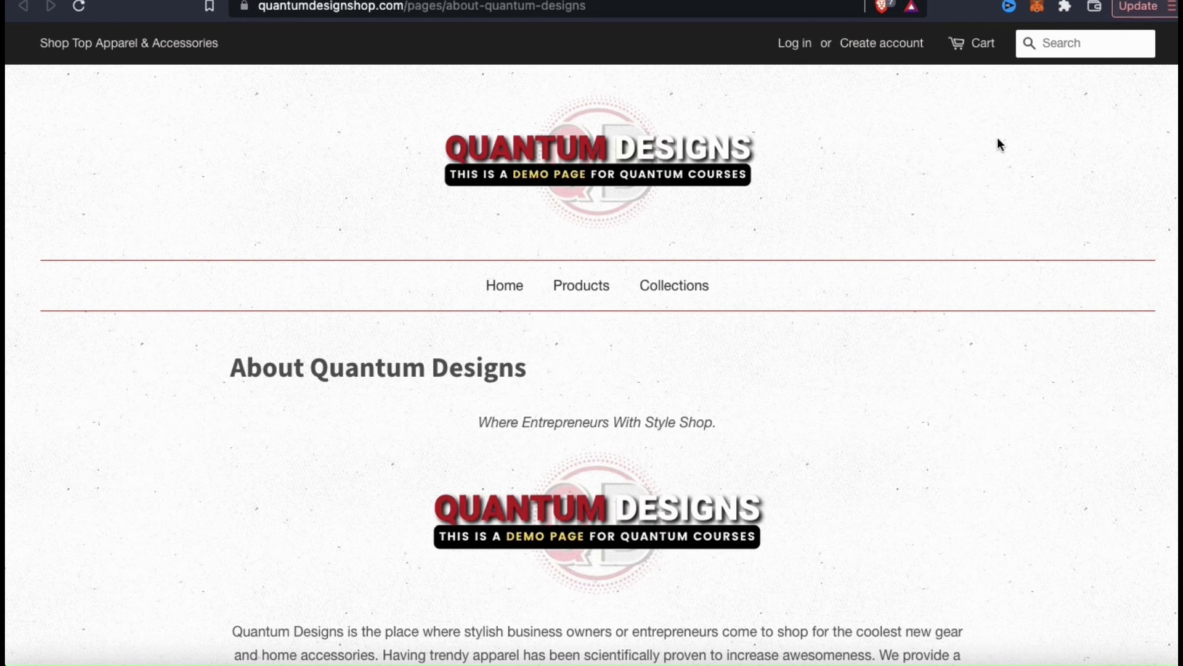
pyautogui.scroll(-3, 1067, 345)
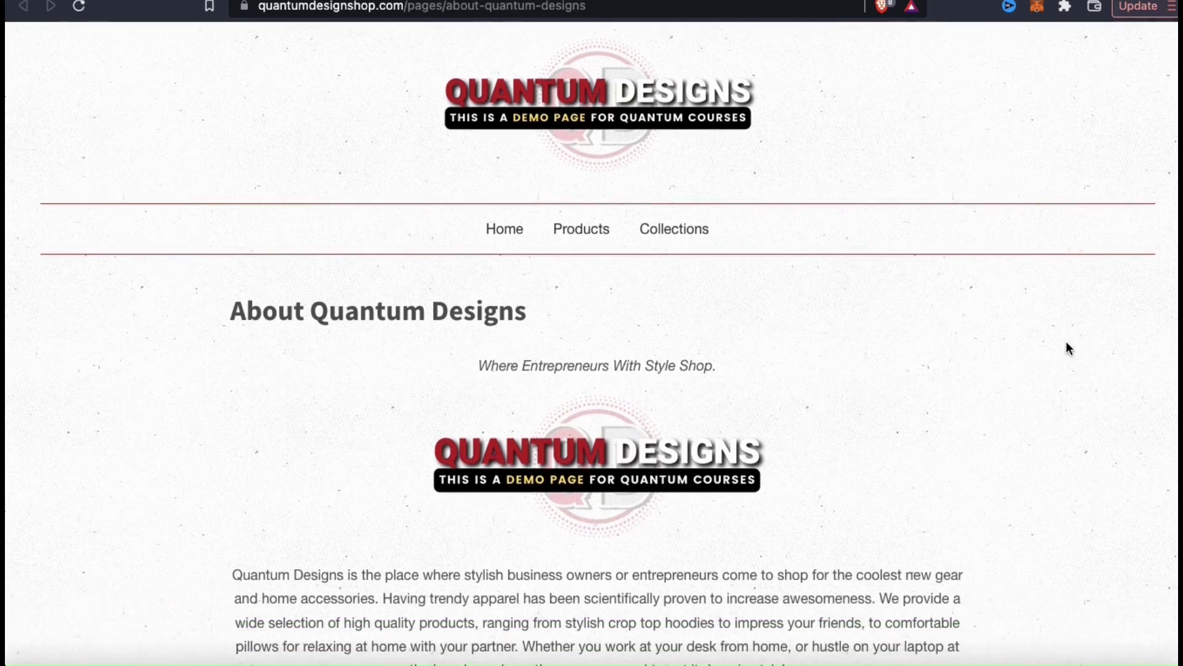
pyautogui.scroll(-2, 1068, 349)
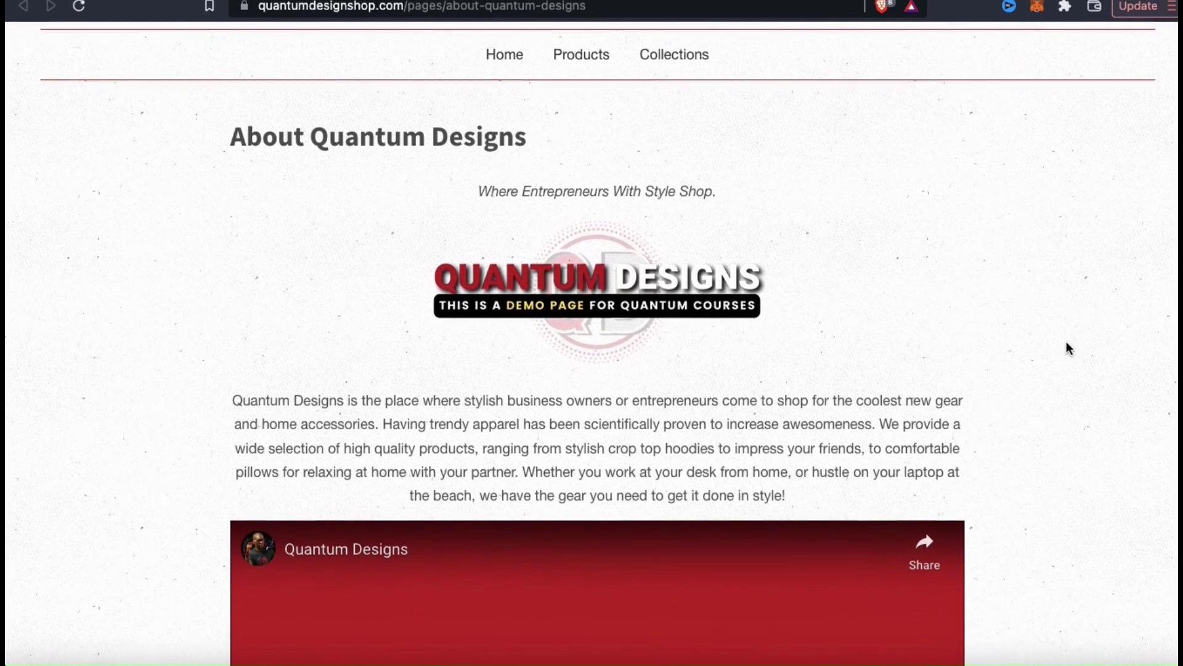
pyautogui.scroll(-2, 1068, 349)
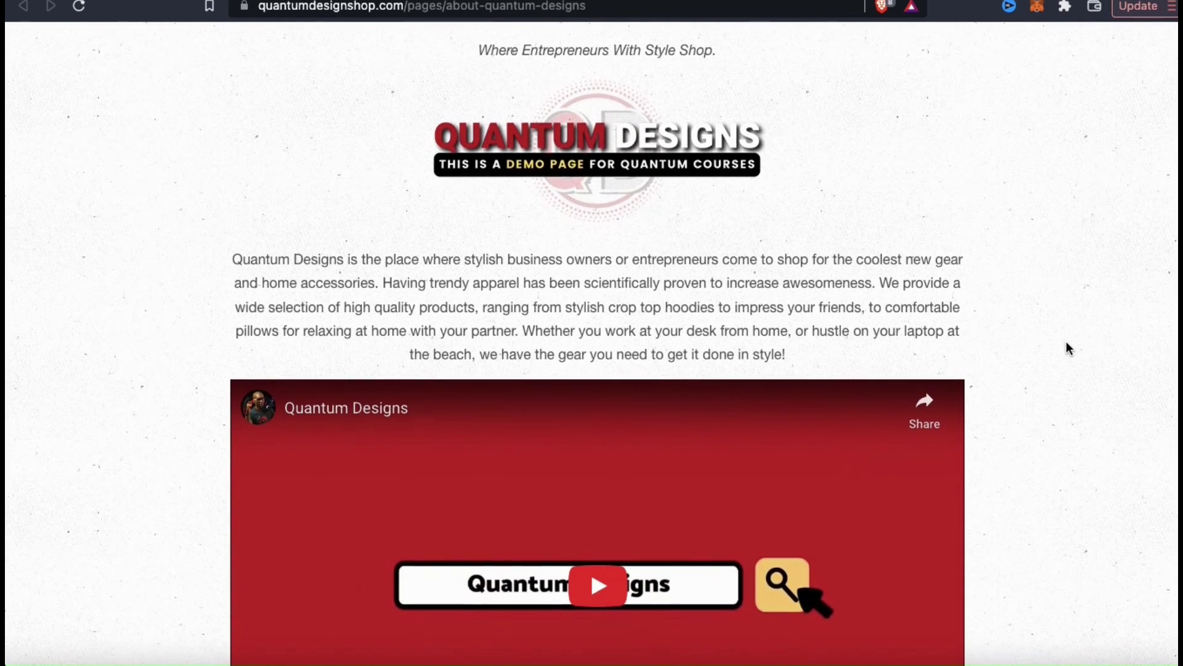
pyautogui.scroll(-10, 1068, 349)
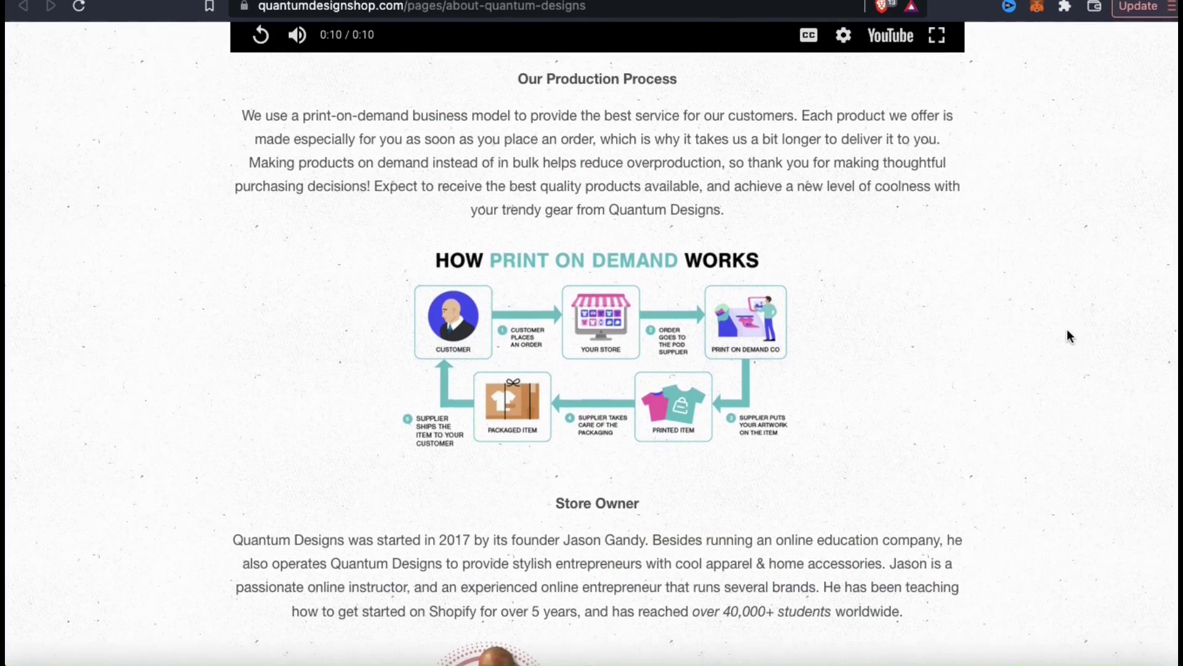
pyautogui.scroll(1, 1069, 335)
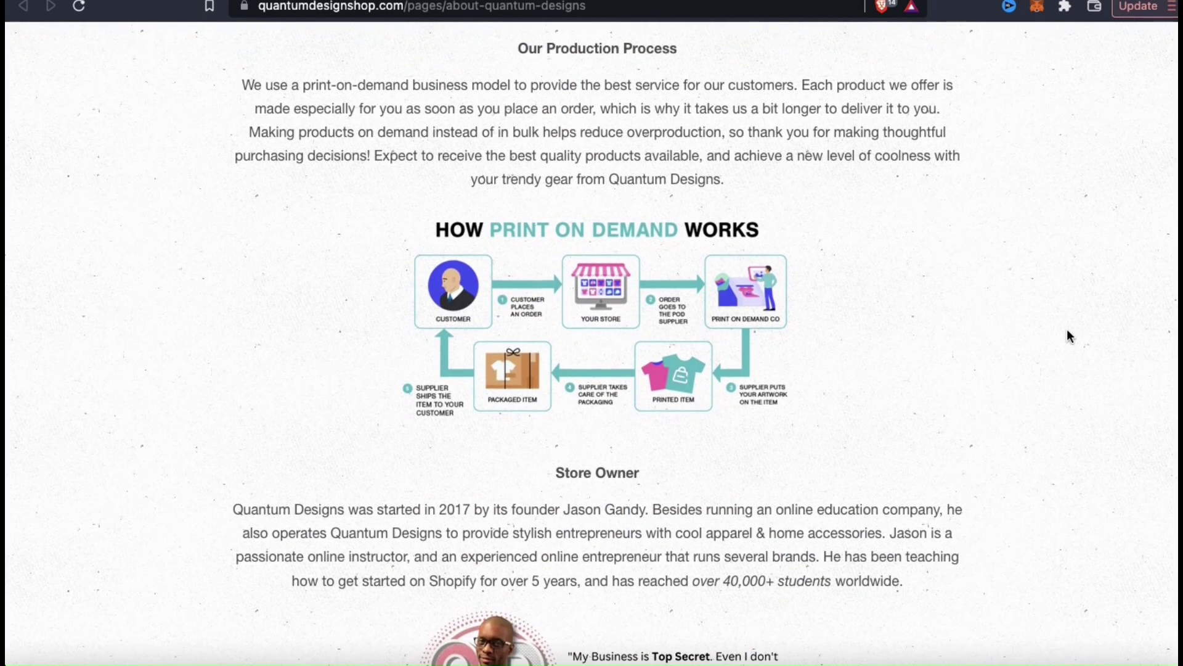
pyautogui.scroll(-5, 1068, 336)
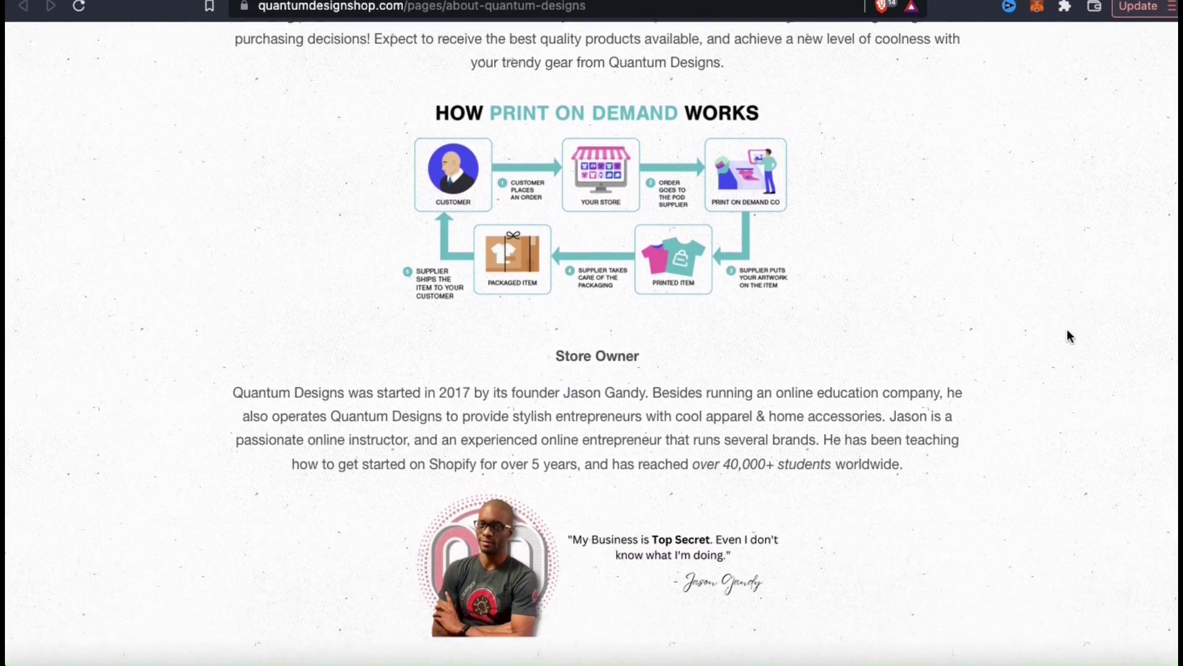
pyautogui.scroll(2, 1069, 335)
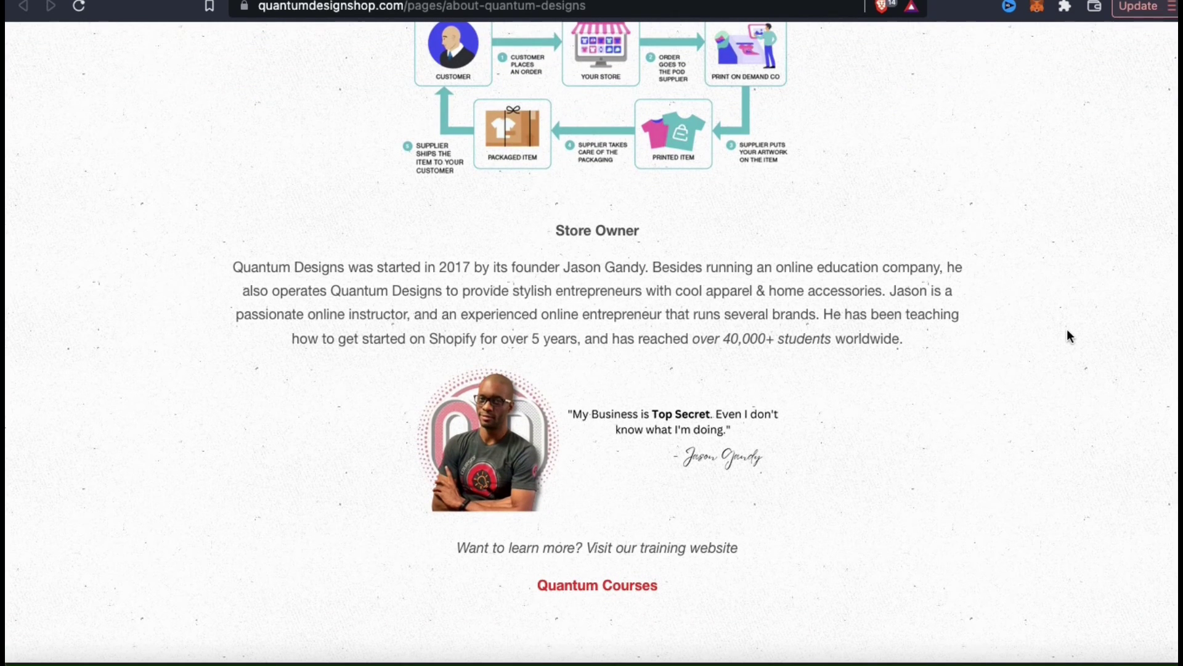
# Test the Quantum Courses link on the published page, and open the store's Main Menu containing Home, Products and Collections for editing
pyautogui.click(629, 584)
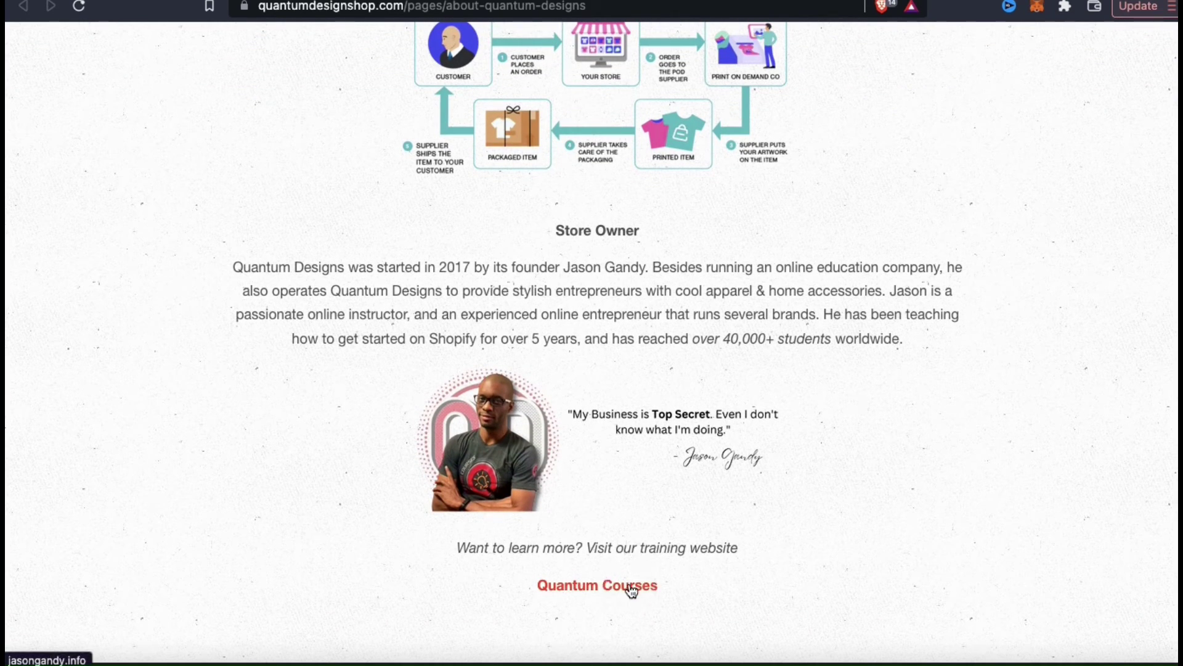
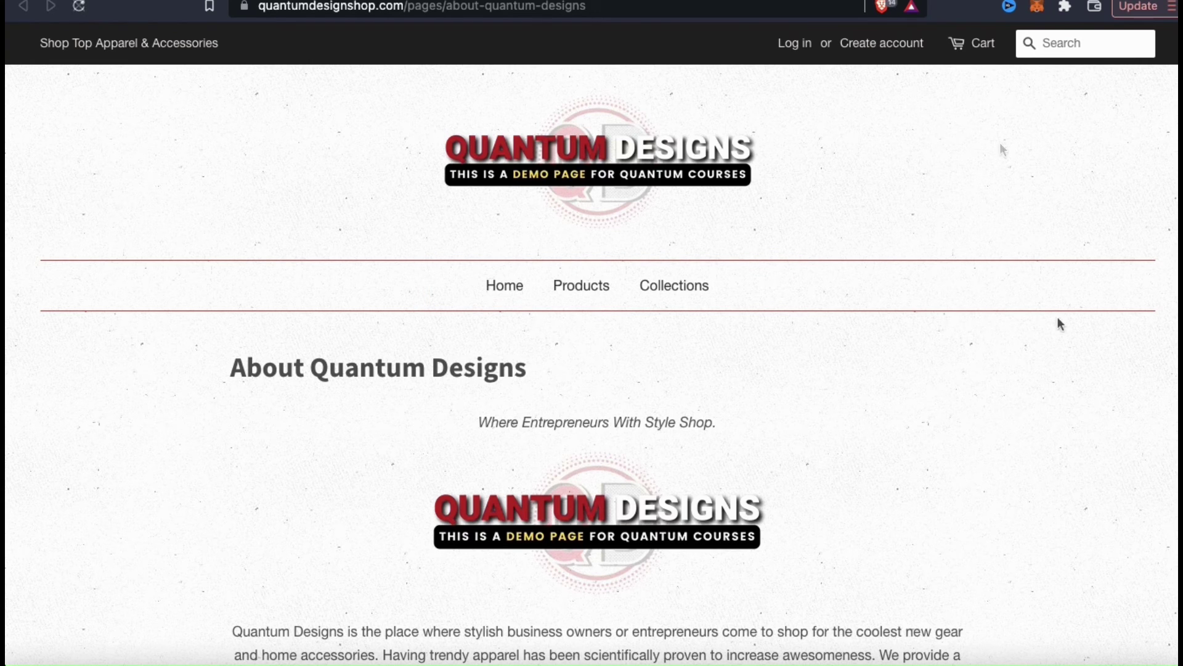
pyautogui.hotkey('ctrl', 'shift', 'Tab')
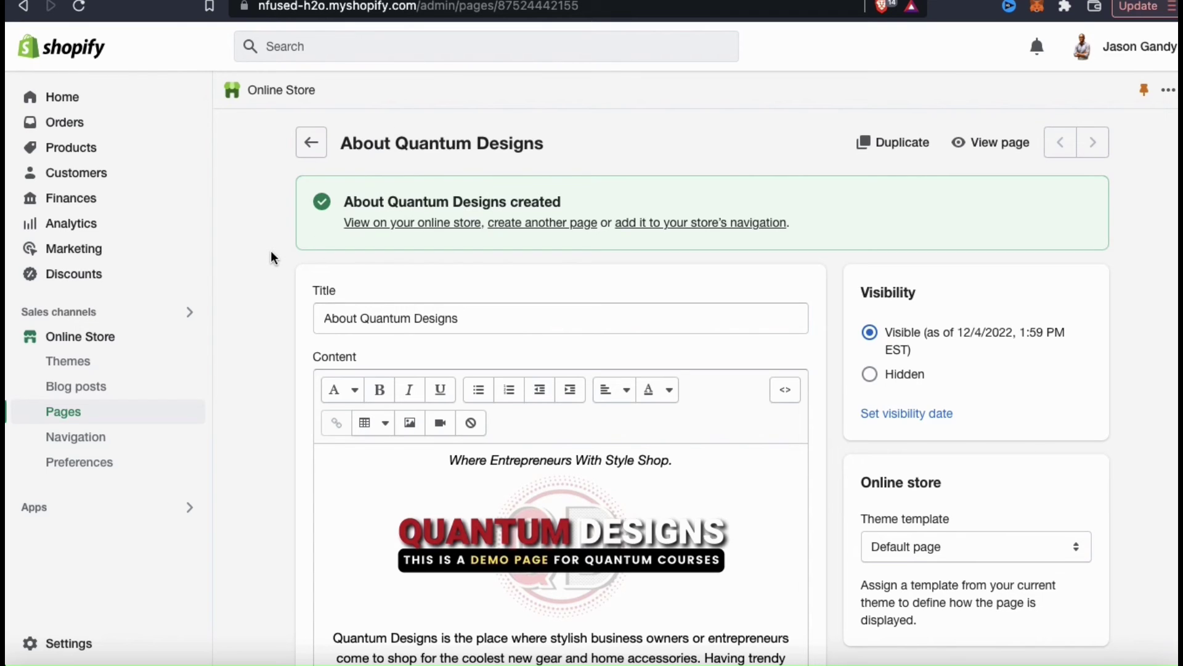
pyautogui.click(88, 447)
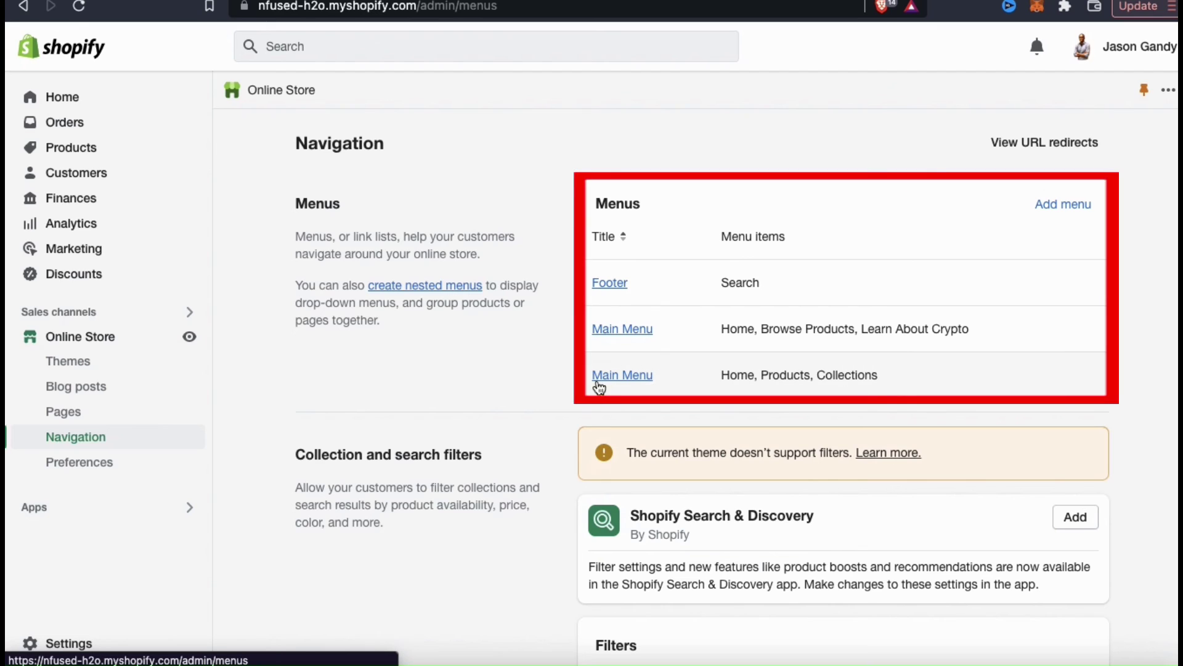
pyautogui.click(629, 375)
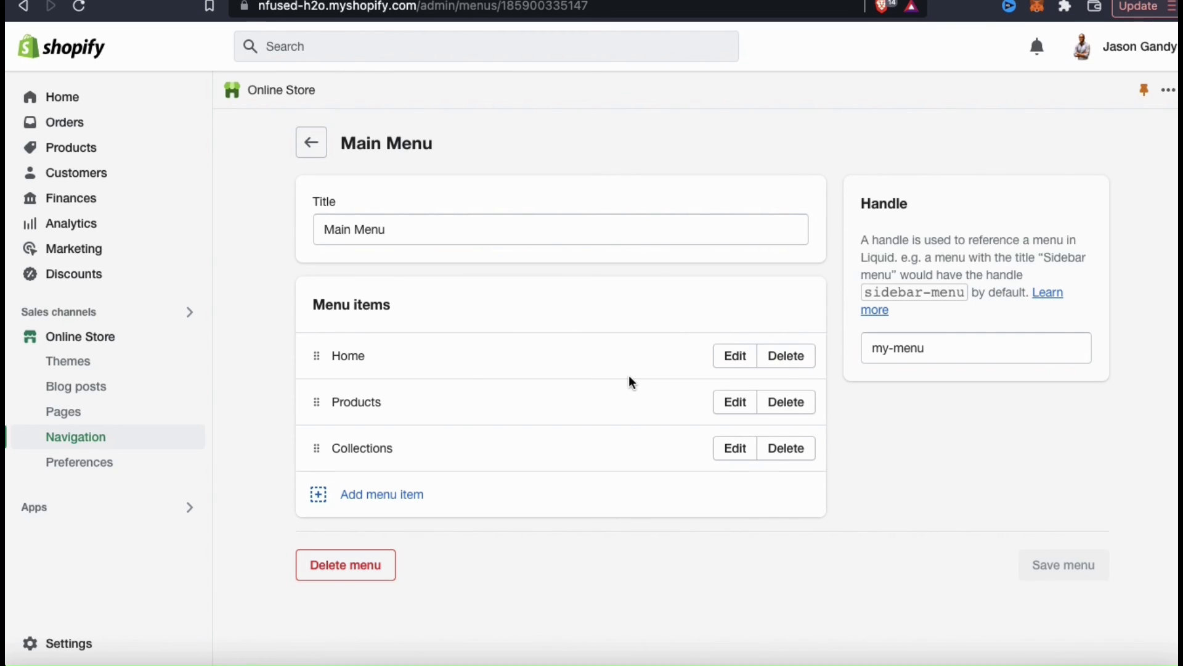
# Add an "About Us" item linked to the About Quantum Designs page at the end of the Main Menu, and save the menu
pyautogui.click(372, 512)
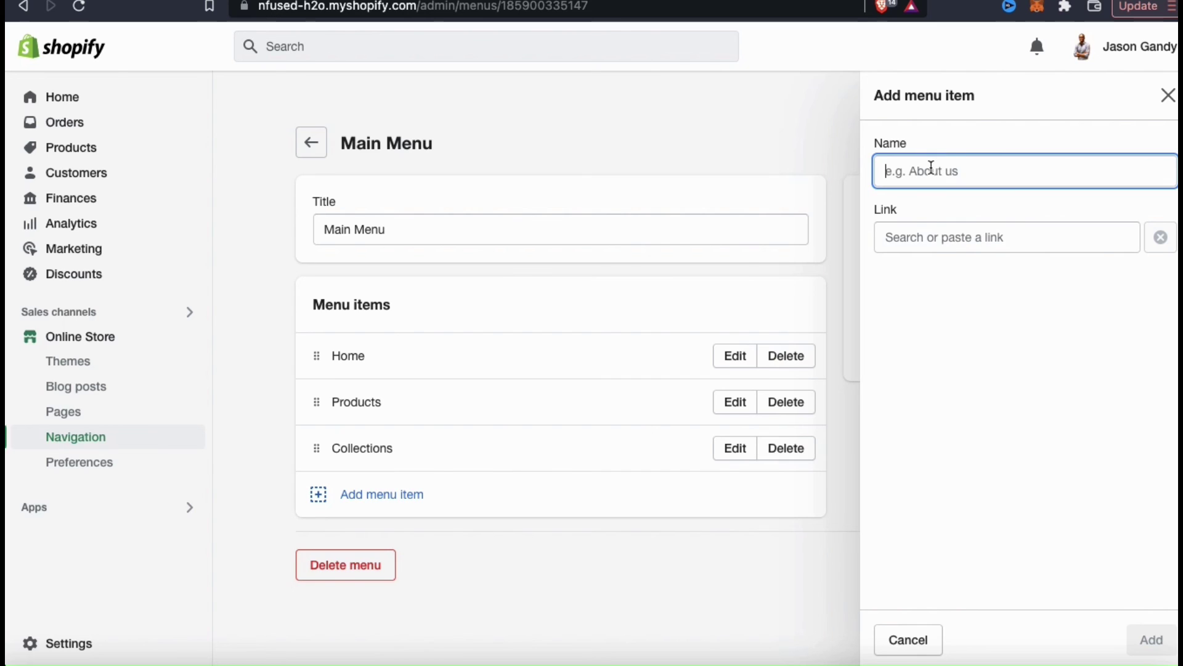
pyautogui.write('About Us')
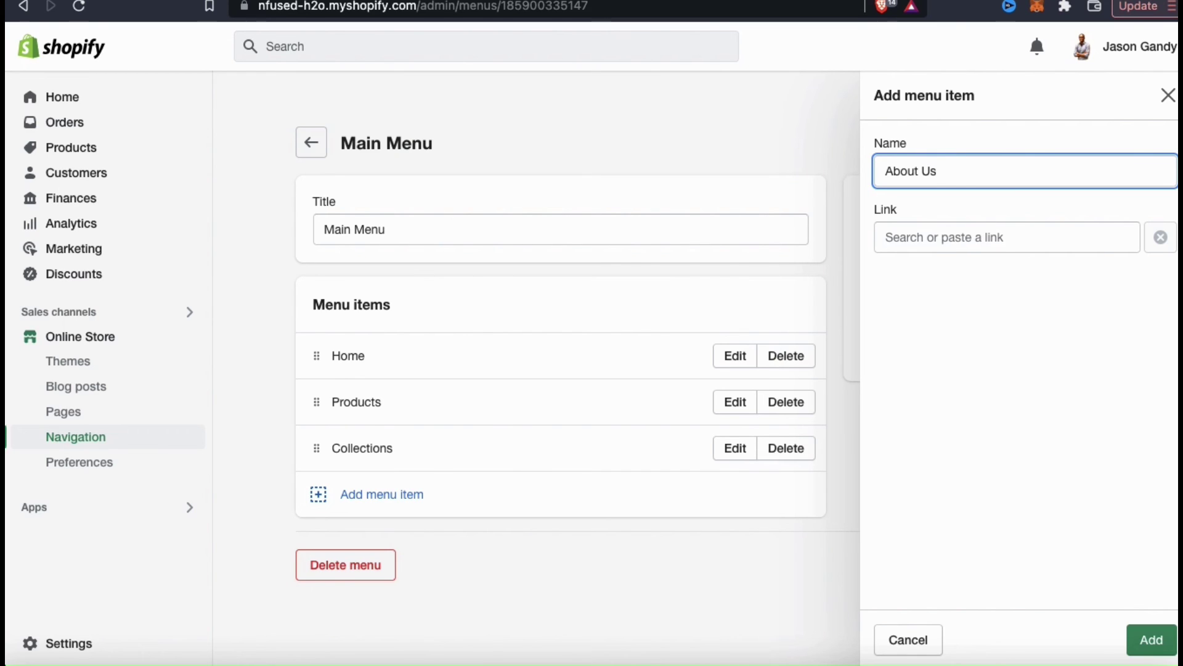
pyautogui.click(980, 240)
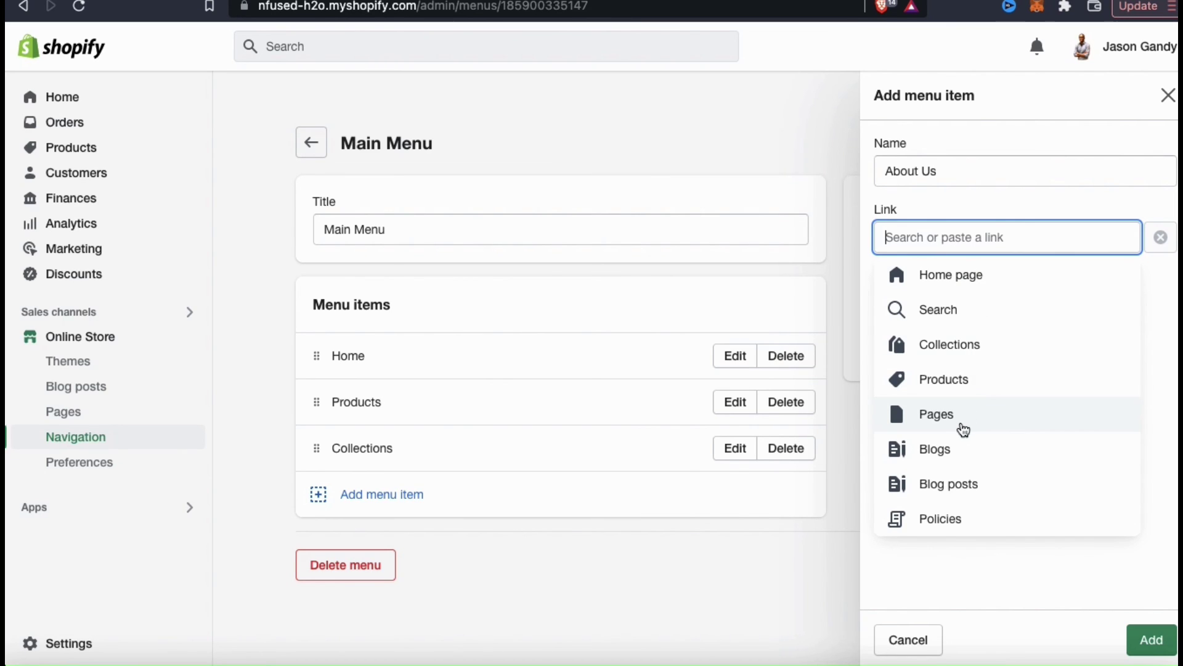
pyautogui.click(936, 428)
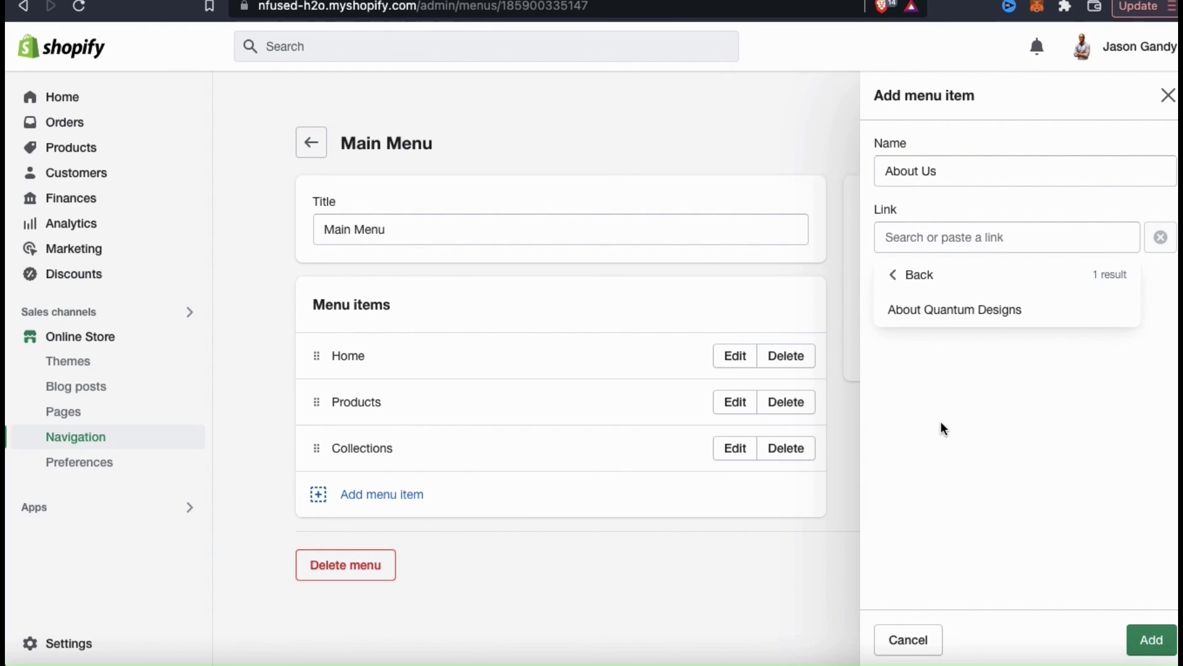
pyautogui.click(948, 322)
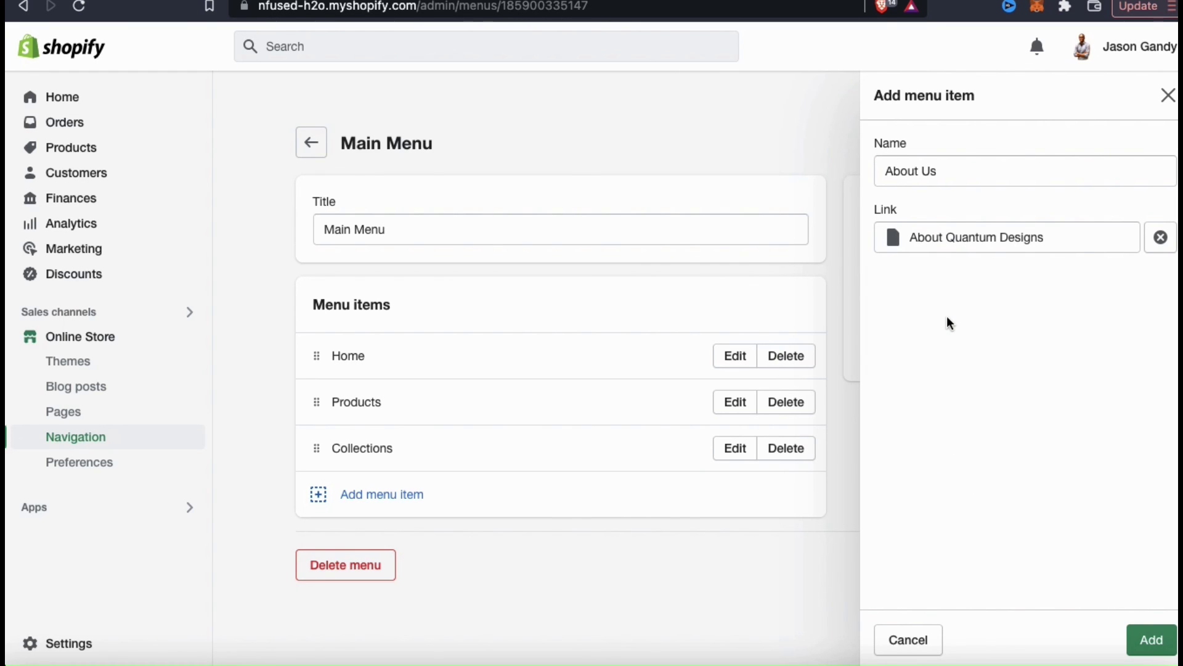
pyautogui.click(1141, 640)
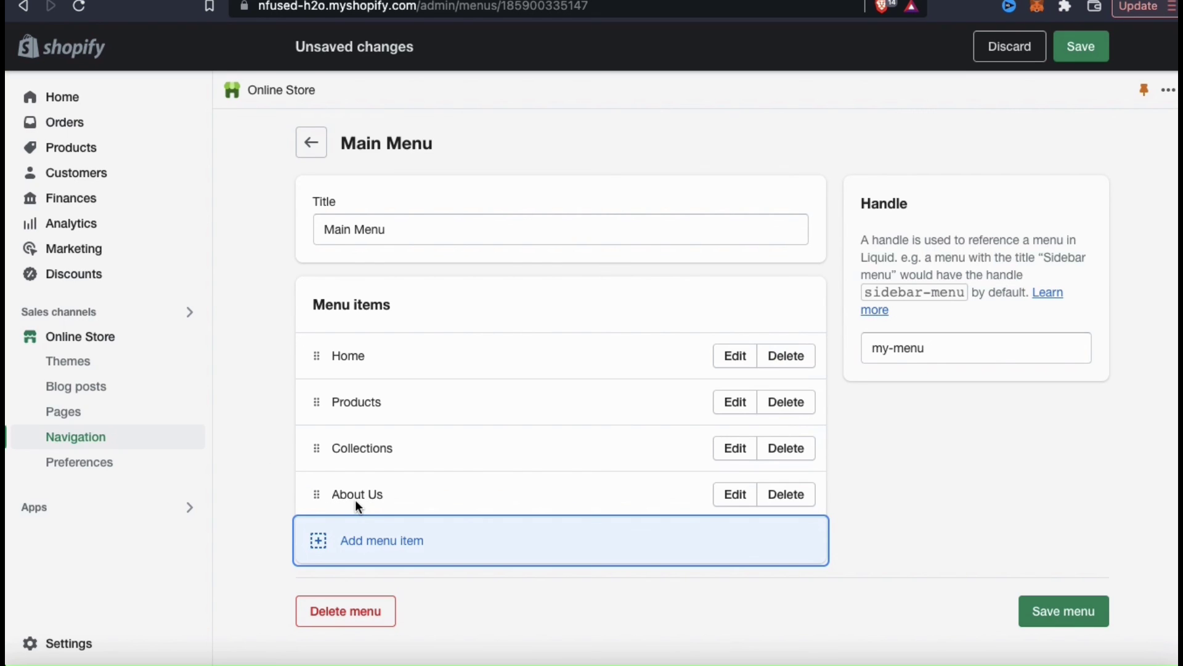
pyautogui.moveTo(317, 493); pyautogui.dragTo(319, 456)
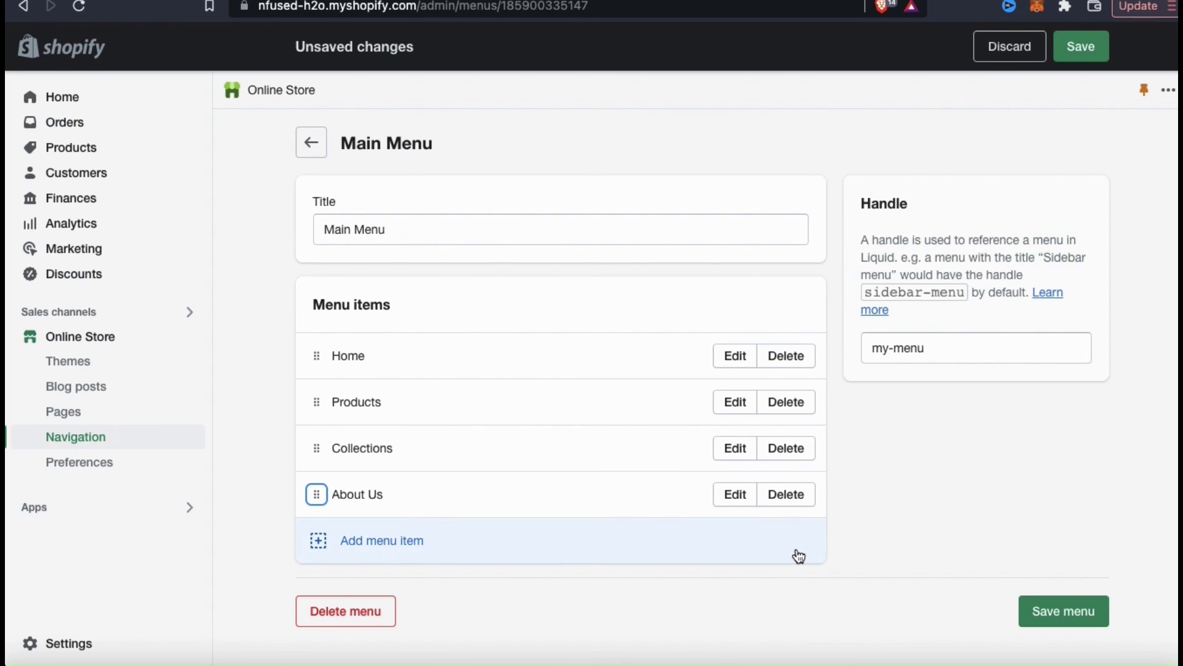
pyautogui.click(1059, 609)
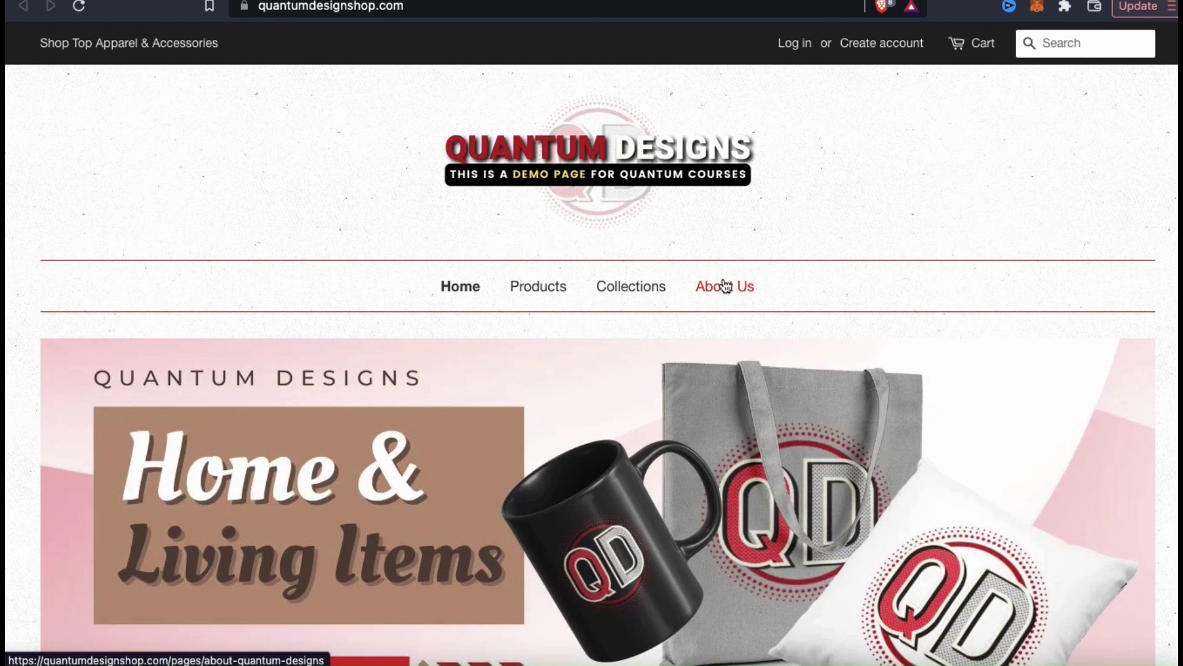
# Open the About Us page from the online store's main navigation and review its tagline, logo, description and video
pyautogui.click(728, 300)
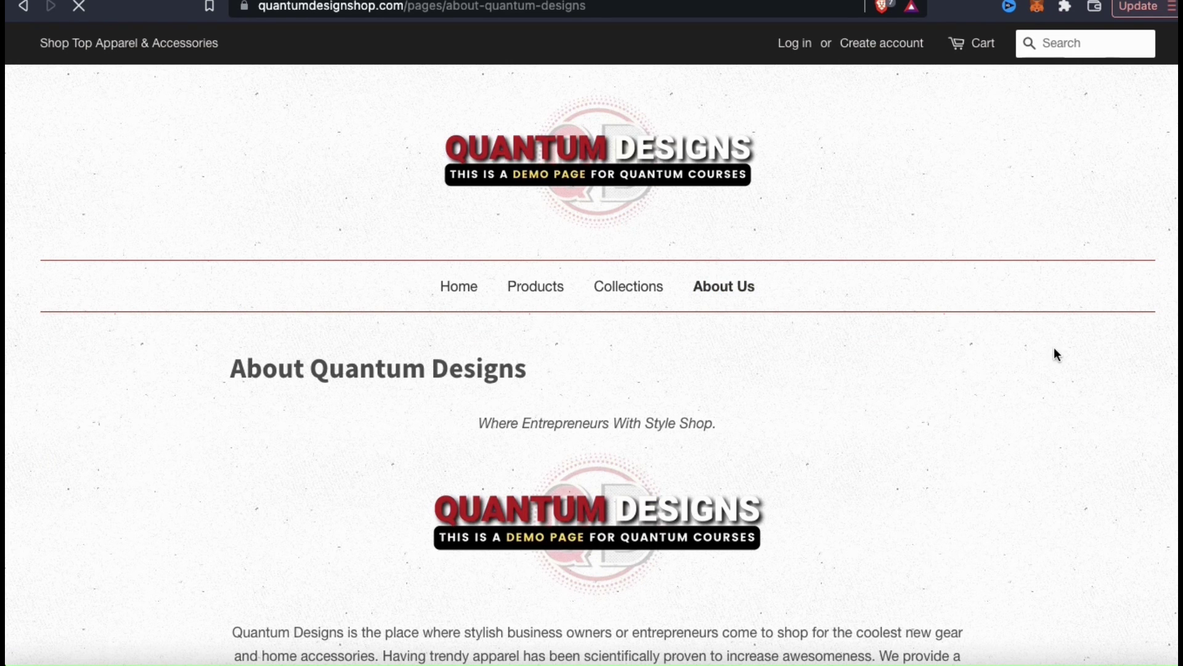
pyautogui.scroll(-4, 1054, 348)
pyautogui.scroll(-3, 1053, 350)
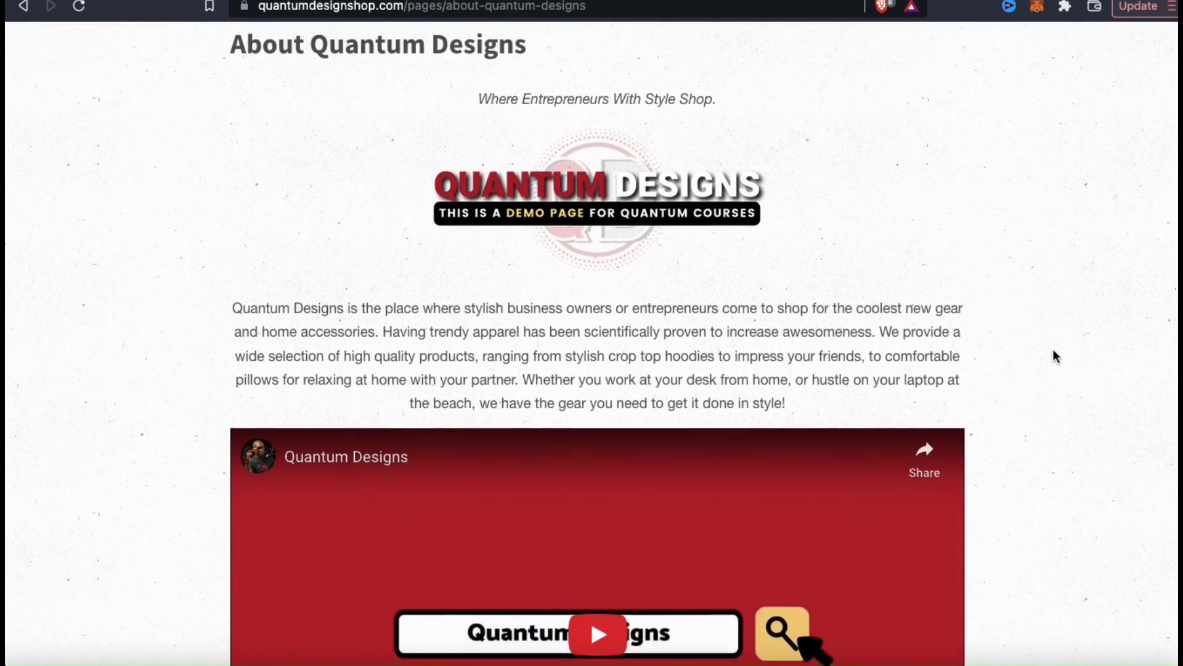
pyautogui.scroll(-1, 1053, 350)
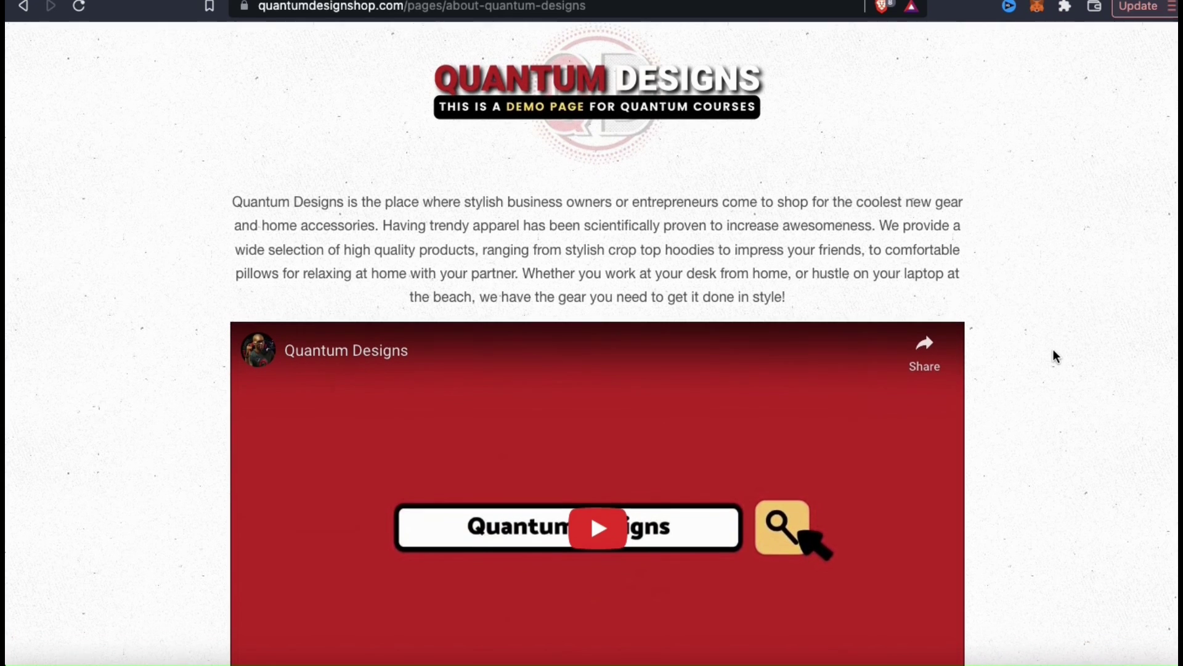